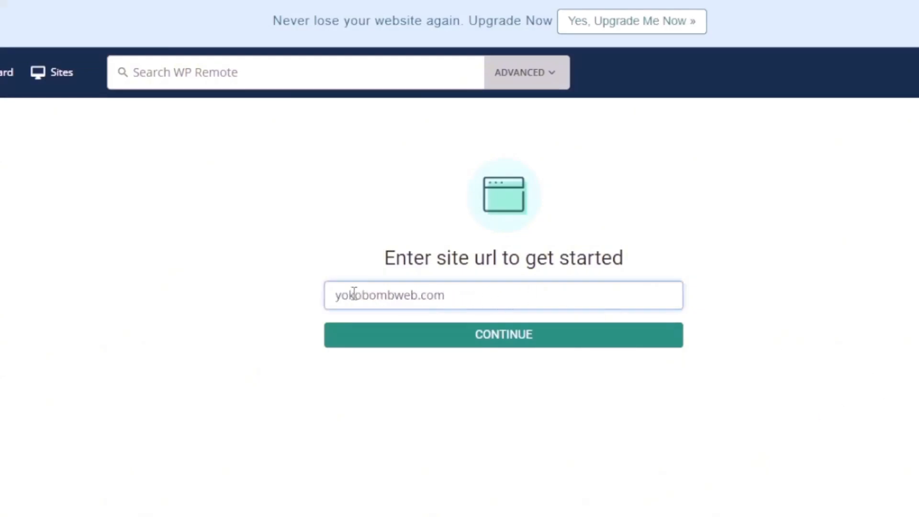
Step: Submit yokobombweb.com as the site to connect and download the WP Remote plugin for manual installation
{"action": "left_click", "coordinate": [501, 346]}
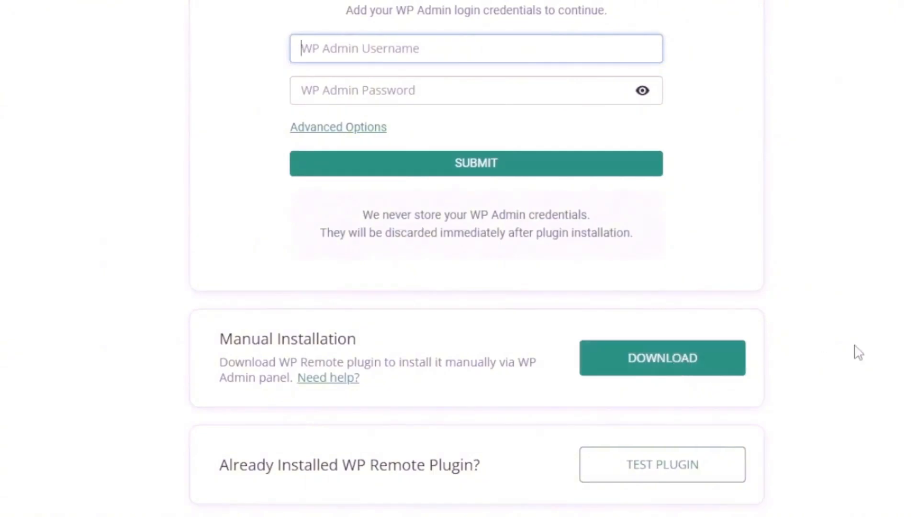
{"action": "left_click", "coordinate": [654, 367]}
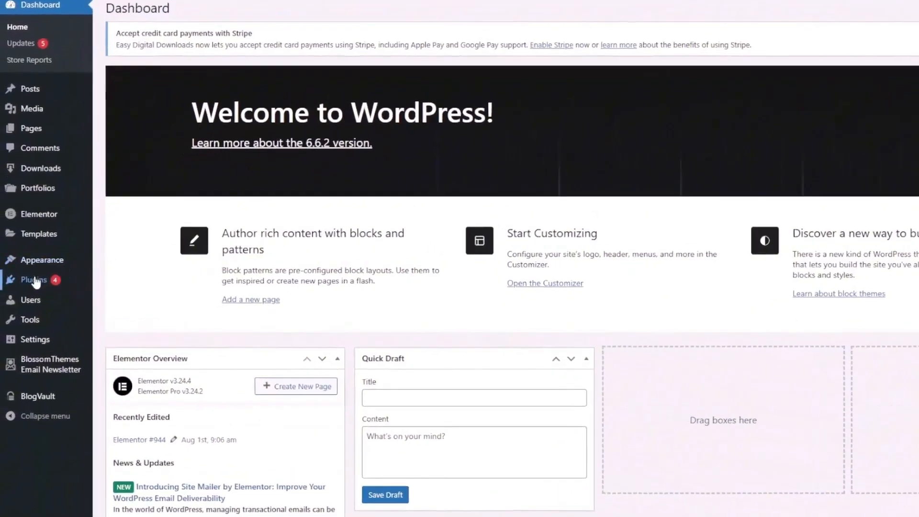
Step: Switch to the site's WordPress admin, then upload wpremote.zip as a new plugin and install it
{"action": "mouse_move", "coordinate": [29, 282]}
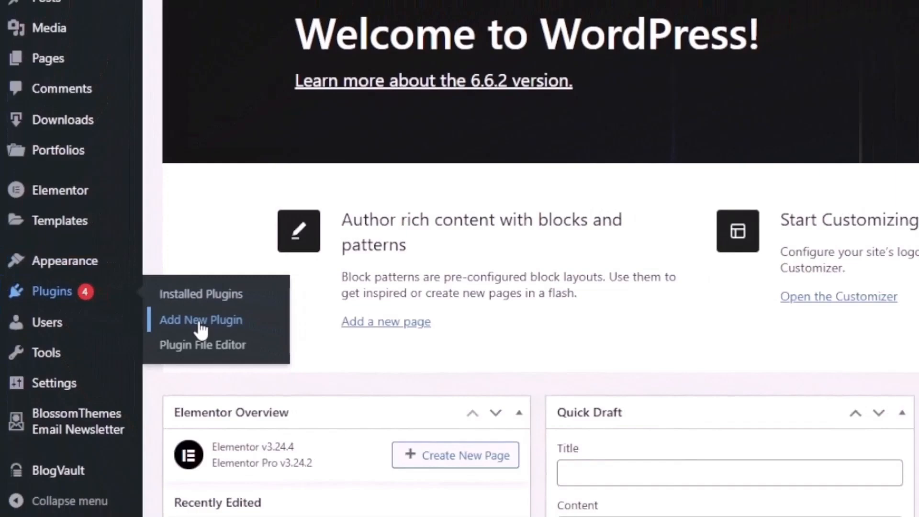
{"action": "left_click", "coordinate": [235, 335]}
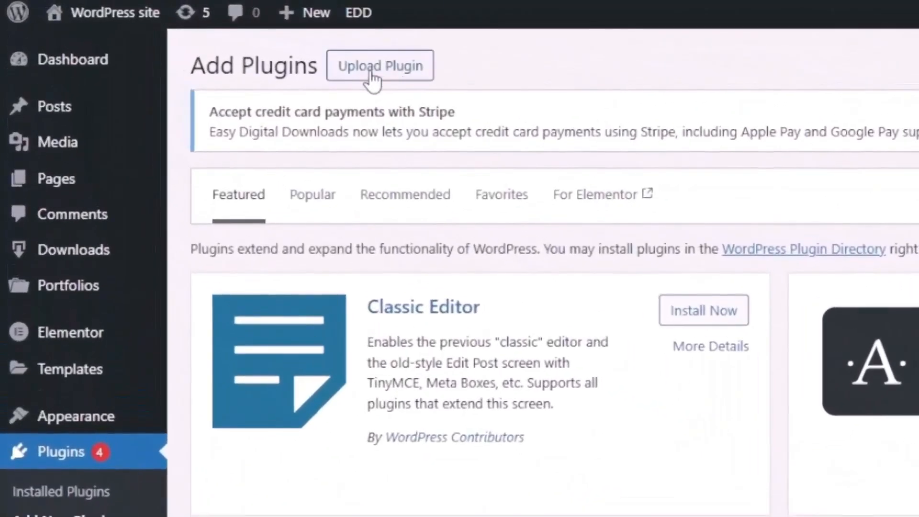
{"action": "left_click", "coordinate": [371, 71]}
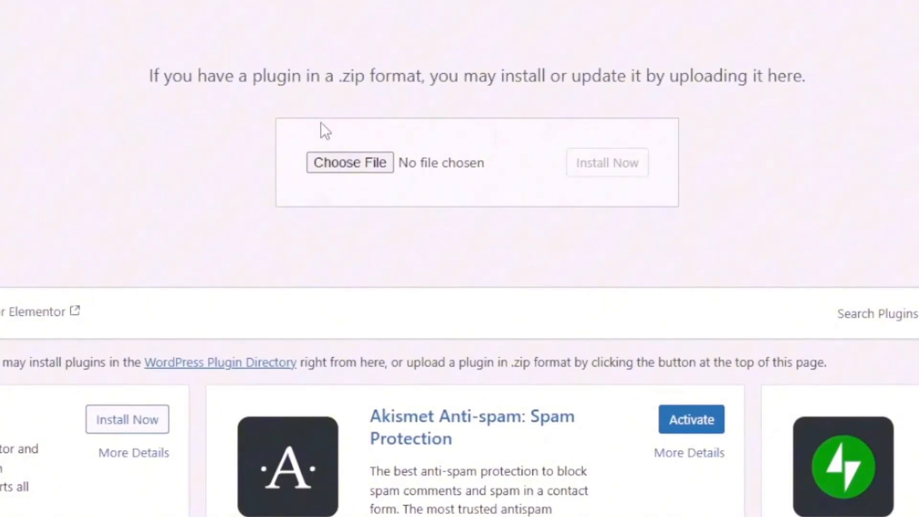
{"action": "left_click", "coordinate": [351, 163]}
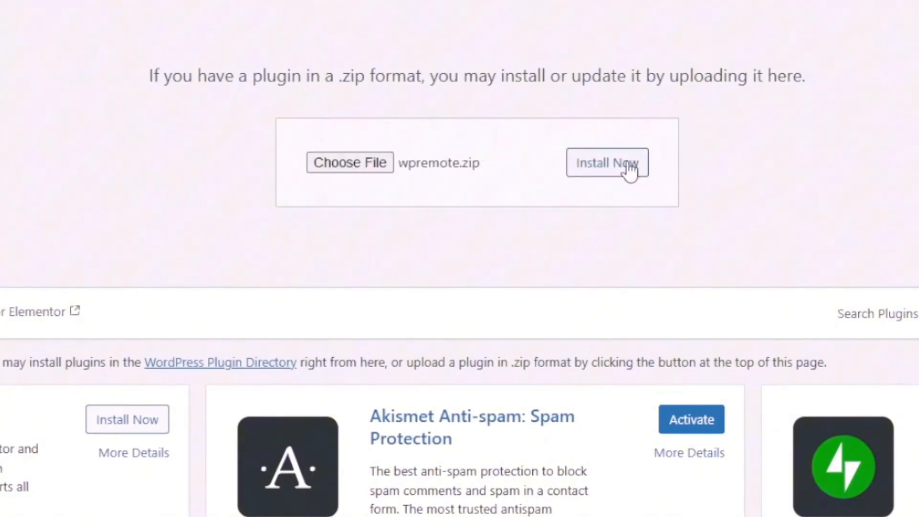
{"action": "left_click", "coordinate": [621, 167]}
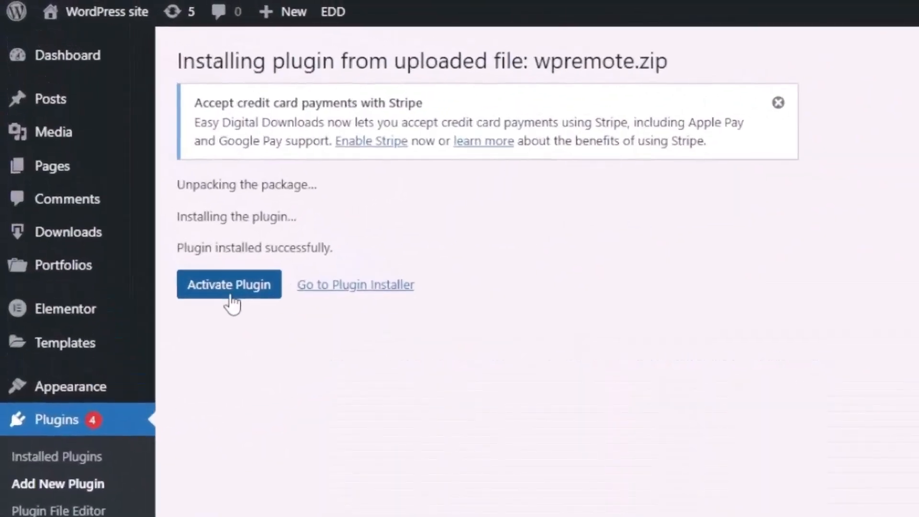
Step: Activate the uploaded plugin and get started with it by agreeing to the WP Remote terms and privacy policy
{"action": "left_click", "coordinate": [240, 290]}
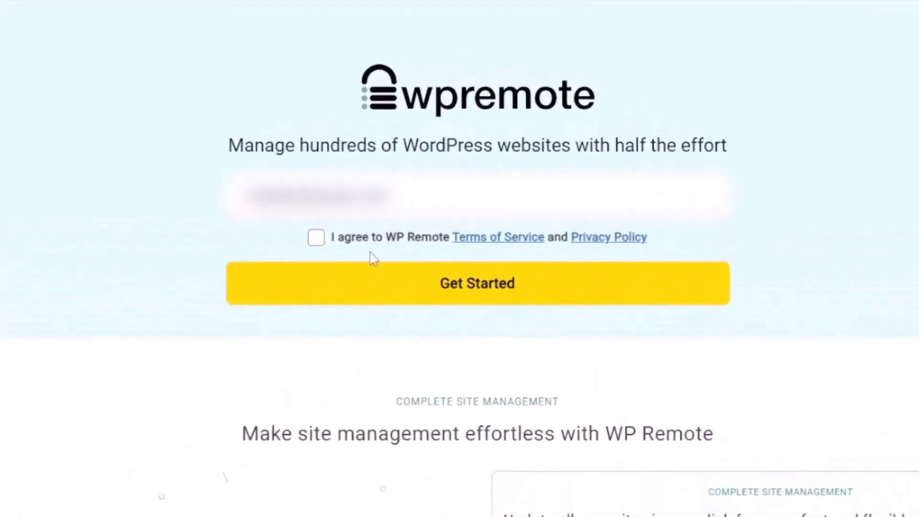
{"action": "left_click", "coordinate": [315, 242]}
{"action": "left_click", "coordinate": [447, 286]}
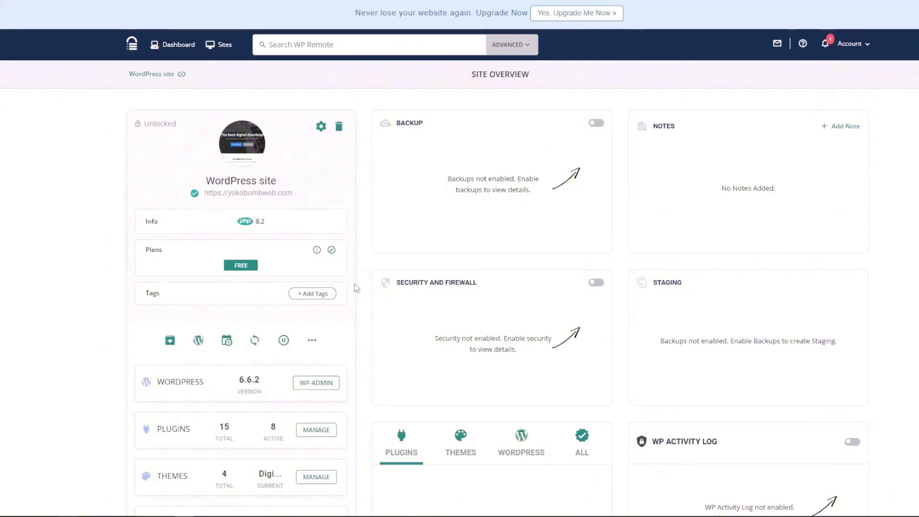
Step: Examine the connected site's summary card, from its info, plan and tags down to auto update and notifications
{"action": "scroll", "coordinate": [364, 272], "scroll_direction": "down", "scroll_amount": 1}
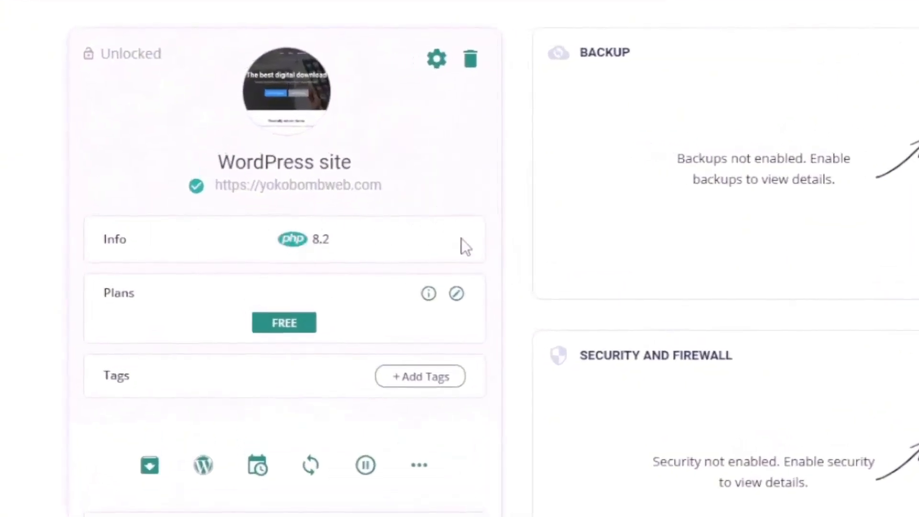
{"action": "scroll", "coordinate": [467, 216], "scroll_direction": "down", "scroll_amount": 2}
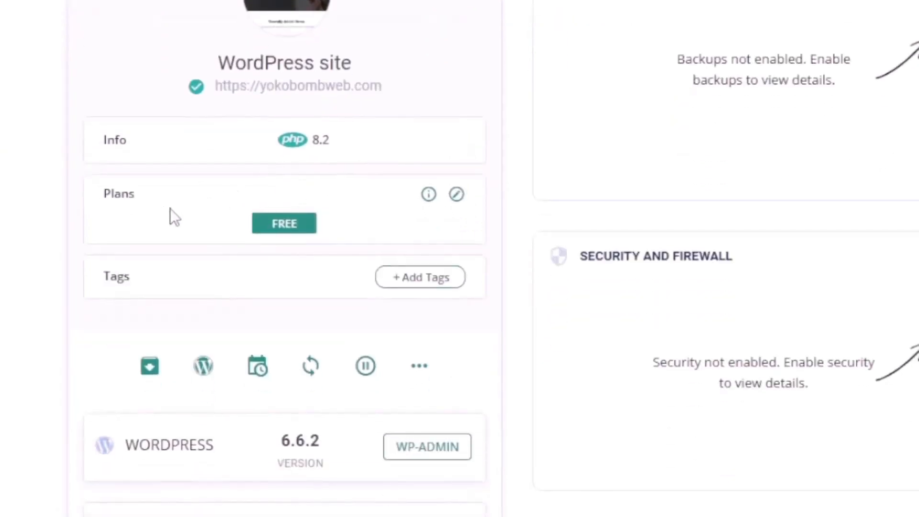
{"action": "scroll", "coordinate": [388, 324], "scroll_direction": "down", "scroll_amount": 2}
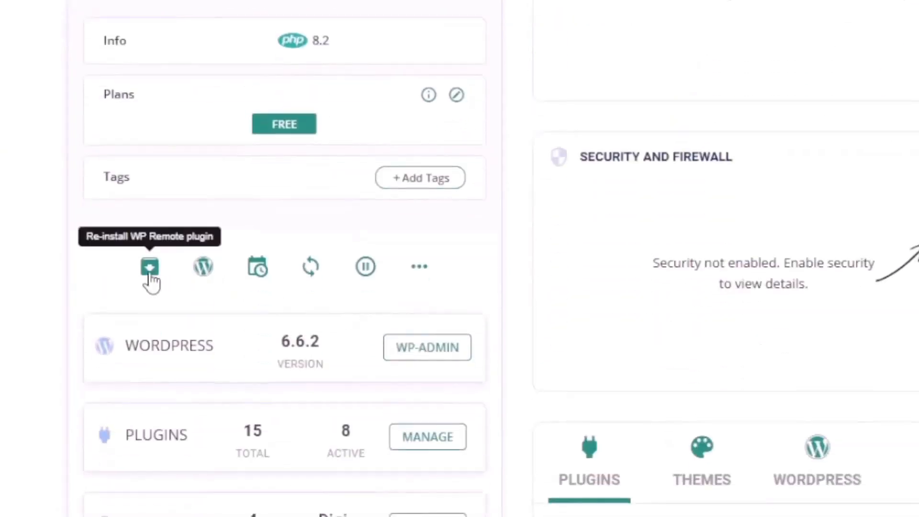
{"action": "scroll", "coordinate": [210, 339], "scroll_direction": "down", "scroll_amount": 2}
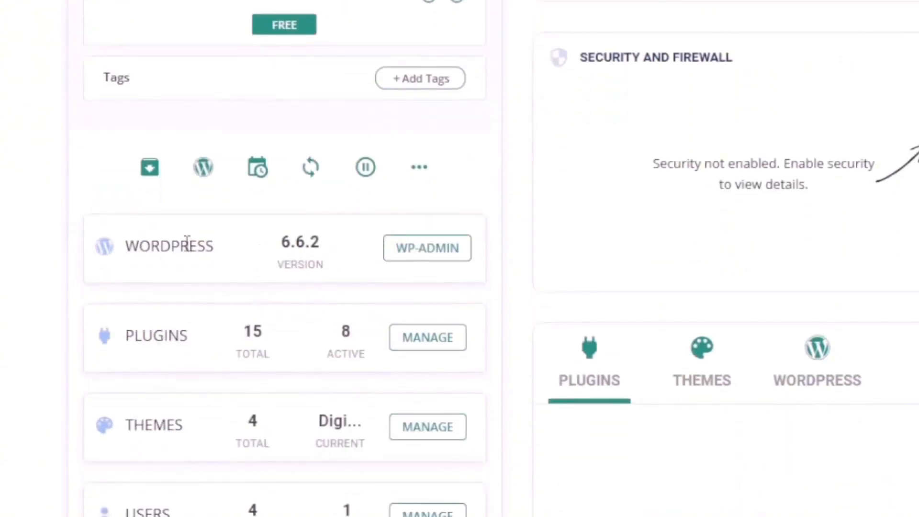
{"action": "scroll", "coordinate": [215, 342], "scroll_direction": "down", "scroll_amount": 2}
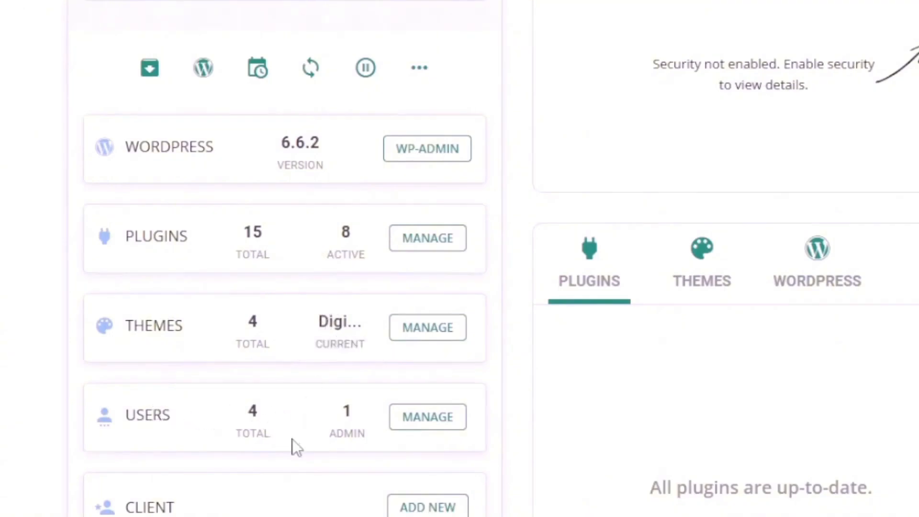
{"action": "scroll", "coordinate": [337, 469], "scroll_direction": "down", "scroll_amount": 3}
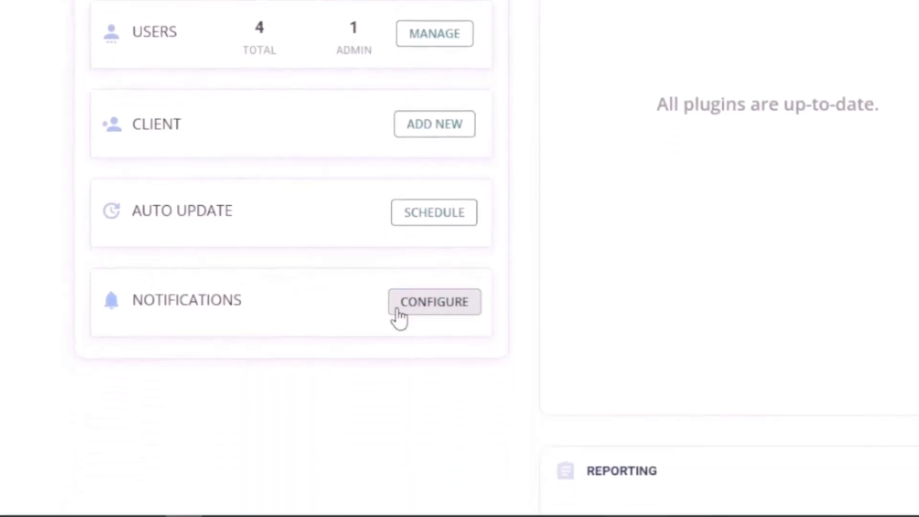
{"action": "scroll", "coordinate": [517, 223], "scroll_direction": "up", "scroll_amount": 5}
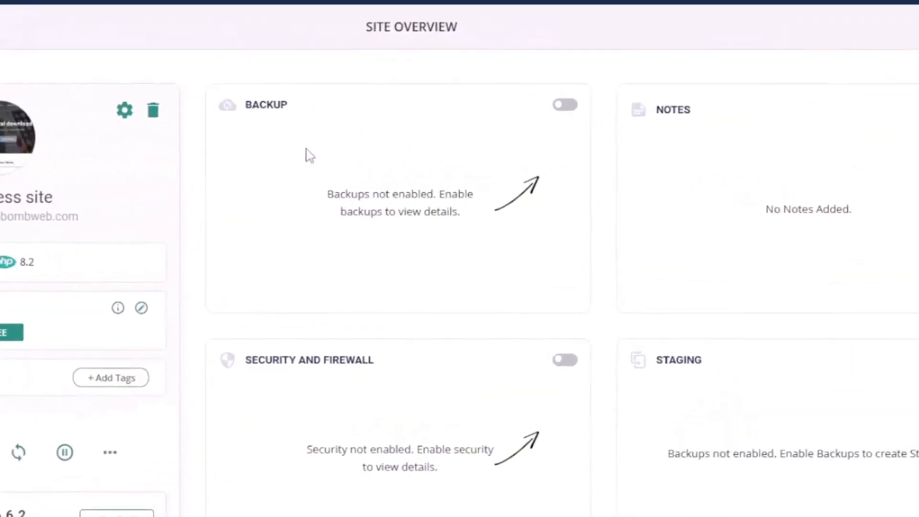
Step: Look over the backup, notes, security and staging cards and check the theme, WordPress and plugin update lists
{"action": "scroll", "coordinate": [380, 261], "scroll_direction": "down", "scroll_amount": 2}
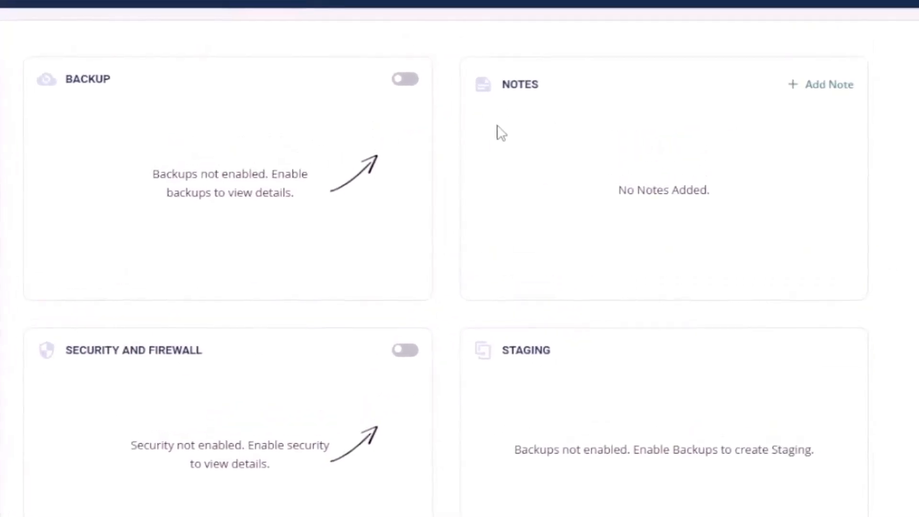
{"action": "scroll", "coordinate": [303, 379], "scroll_direction": "down", "scroll_amount": 4}
{"action": "scroll", "coordinate": [457, 421], "scroll_direction": "down", "scroll_amount": 3}
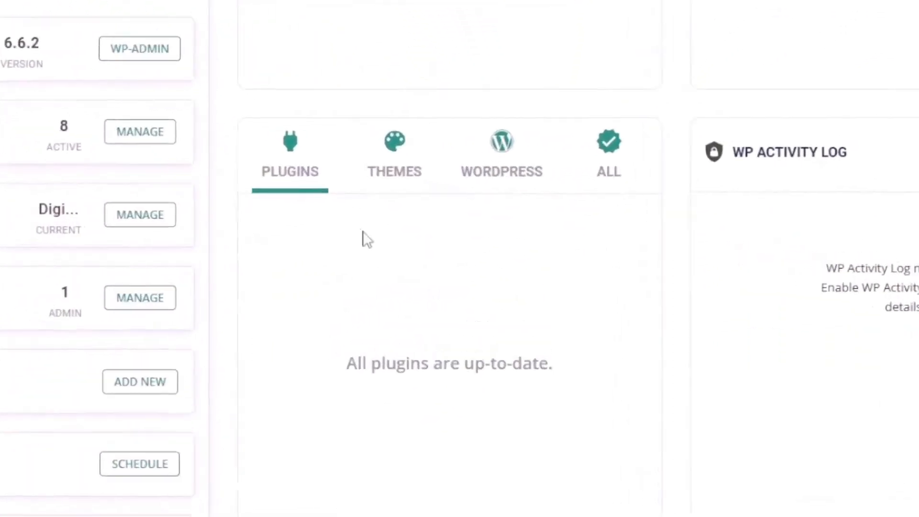
{"action": "scroll", "coordinate": [416, 302], "scroll_direction": "down", "scroll_amount": 2}
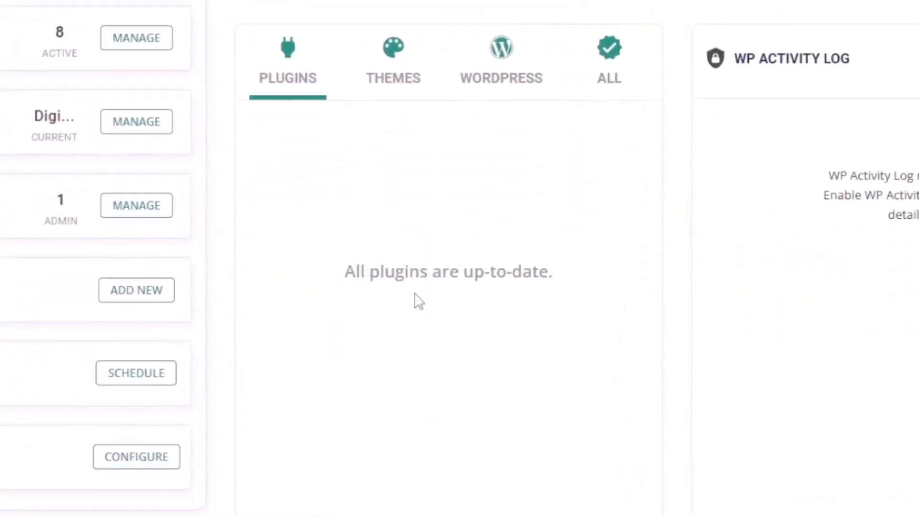
{"action": "left_click", "coordinate": [390, 70]}
{"action": "left_click", "coordinate": [479, 74]}
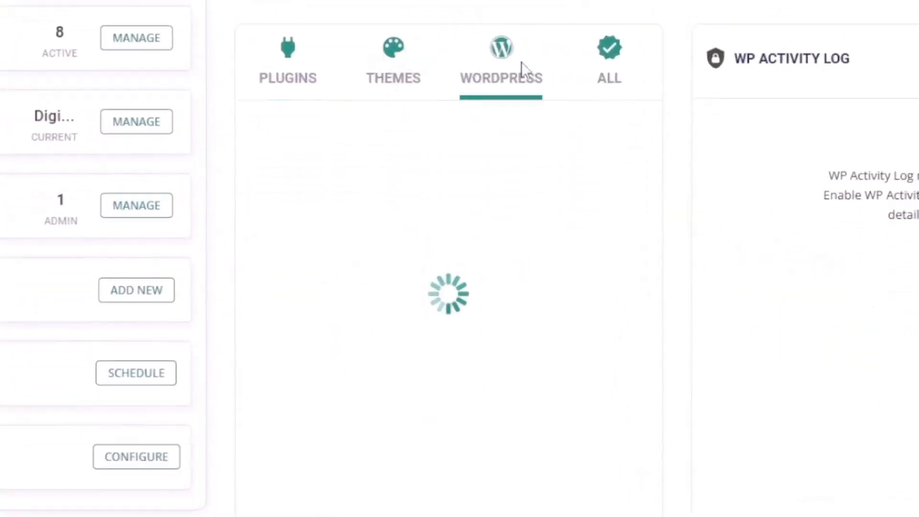
{"action": "left_click", "coordinate": [302, 80]}
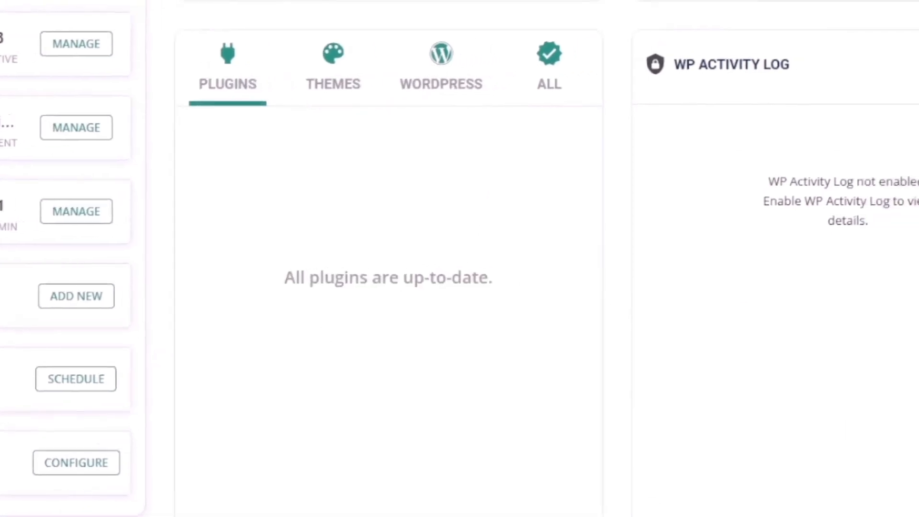
Step: Examine the site's reporting, performance, advanced monitoring and Google Analytics cards
{"action": "scroll", "coordinate": [685, 249], "scroll_direction": "down", "scroll_amount": 5}
{"action": "scroll", "coordinate": [685, 245], "scroll_direction": "down", "scroll_amount": 3}
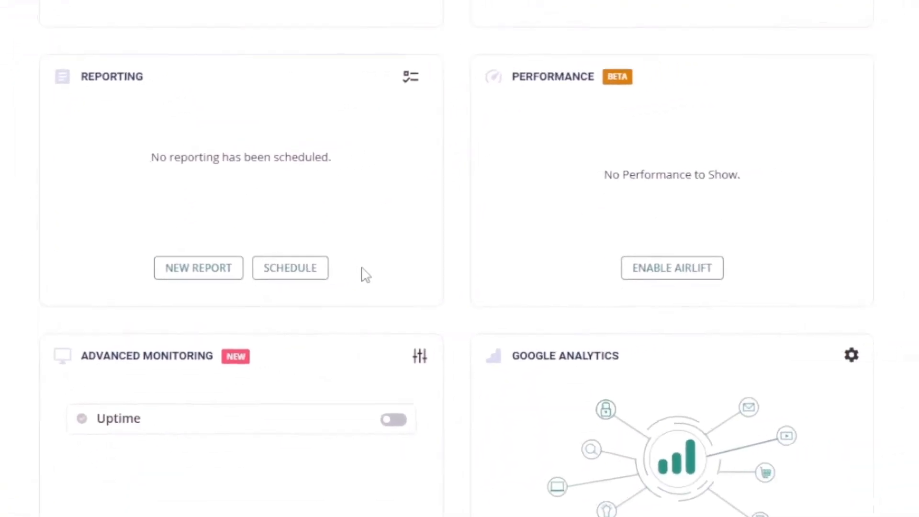
{"action": "scroll", "coordinate": [572, 352], "scroll_direction": "down", "scroll_amount": 3}
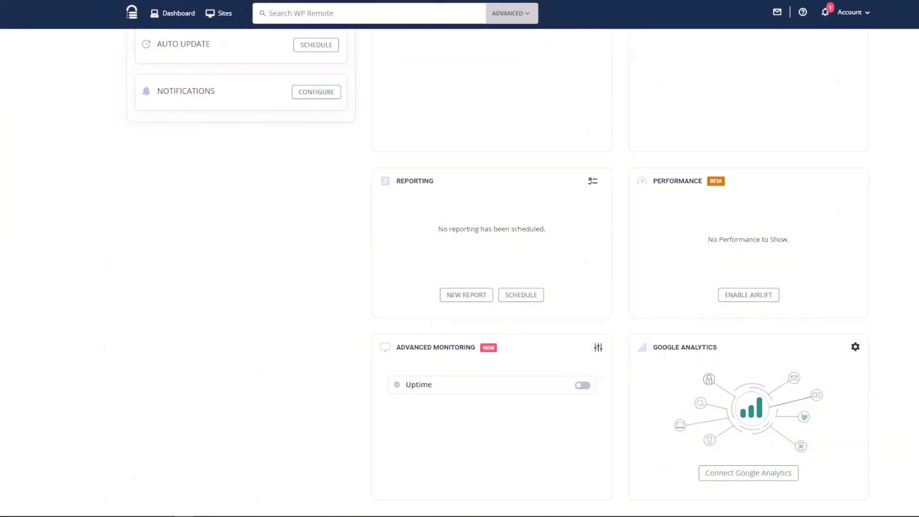
{"action": "scroll", "coordinate": [496, 268], "scroll_direction": "up", "scroll_amount": 10}
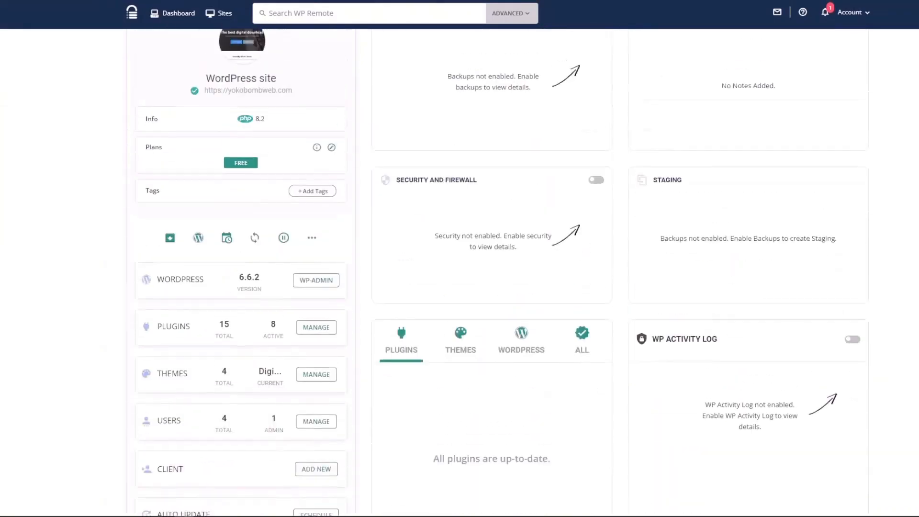
{"action": "scroll", "coordinate": [496, 268], "scroll_direction": "up", "scroll_amount": 2}
{"action": "scroll", "coordinate": [495, 268], "scroll_direction": "down", "scroll_amount": 1}
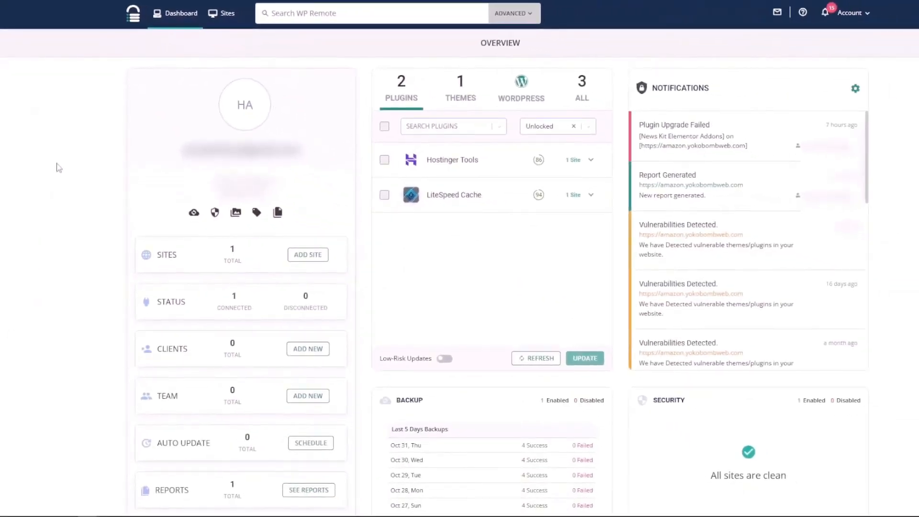
Step: View the form for adding another site from the account dashboard, then return to the dashboard overview
{"action": "scroll", "coordinate": [57, 168], "scroll_direction": "down", "scroll_amount": 1}
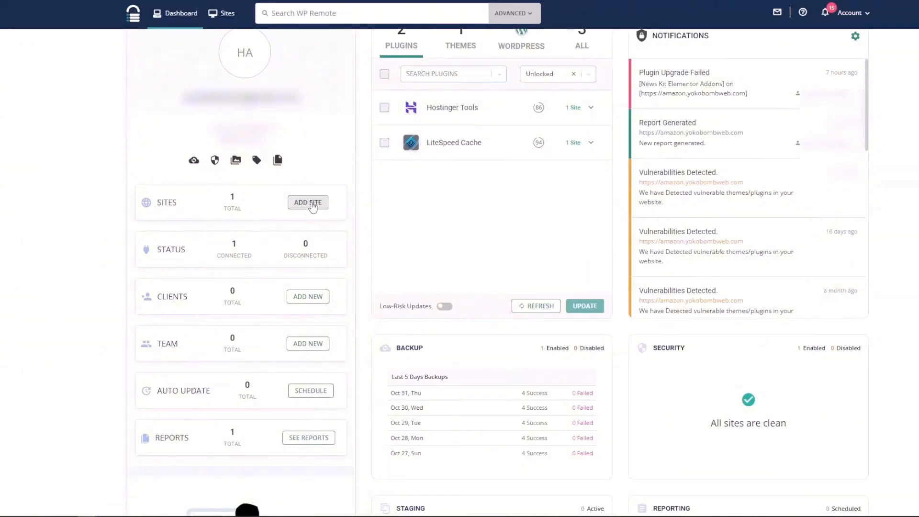
{"action": "left_click", "coordinate": [311, 204]}
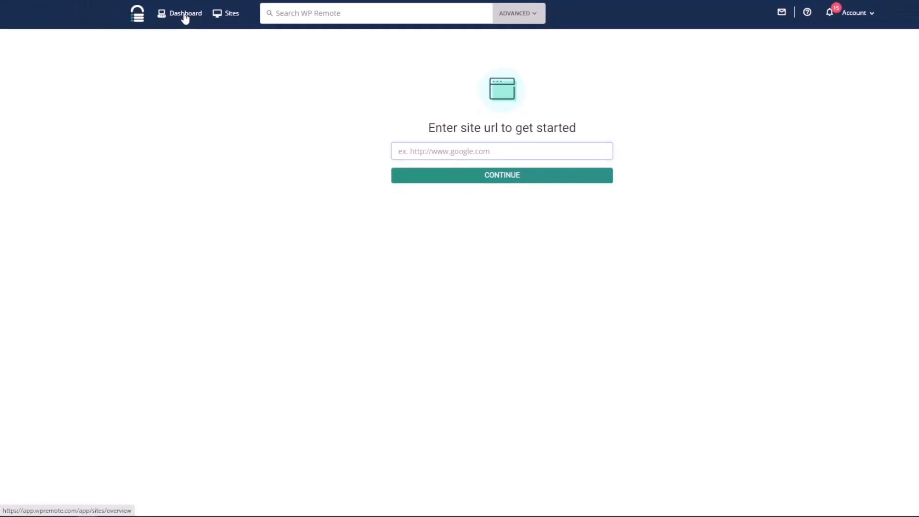
{"action": "left_click", "coordinate": [184, 16]}
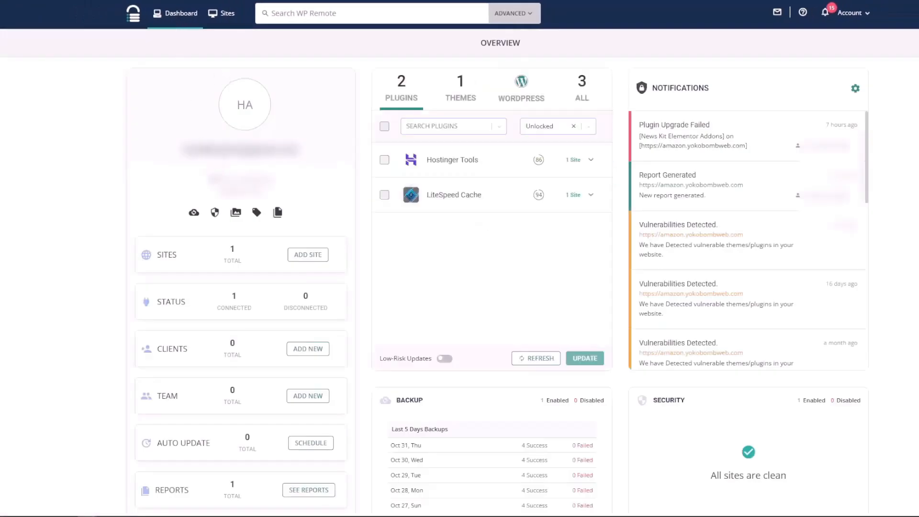
Step: Look over the sites and connection status entries in the dashboard's account summary
{"action": "scroll", "coordinate": [86, 319], "scroll_direction": "down", "scroll_amount": 2}
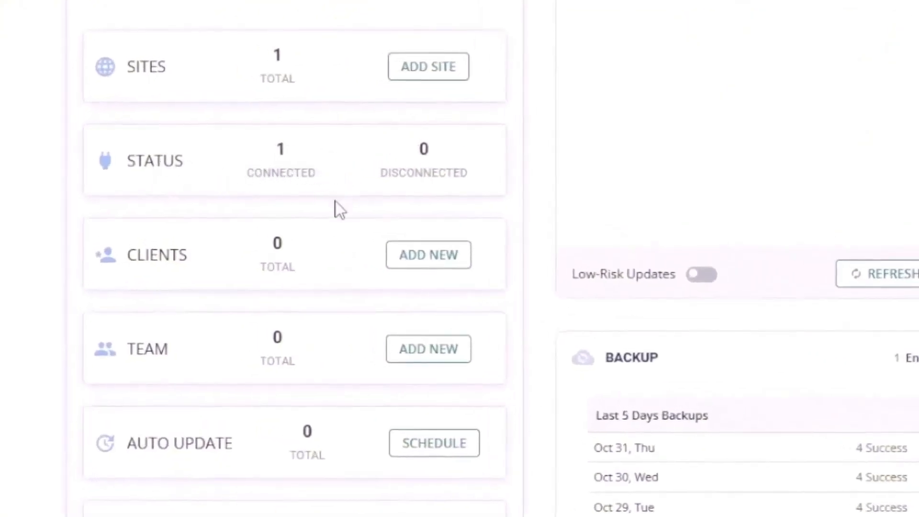
{"action": "scroll", "coordinate": [335, 207], "scroll_direction": "up", "scroll_amount": 2}
{"action": "scroll", "coordinate": [325, 217], "scroll_direction": "down", "scroll_amount": 2}
{"action": "scroll", "coordinate": [425, 229], "scroll_direction": "up", "scroll_amount": 2}
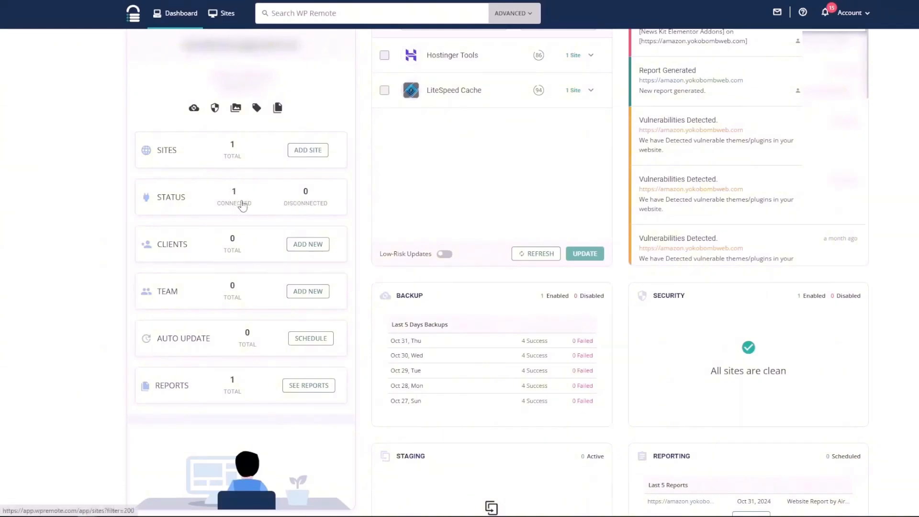
Step: Open the form for adding a new client and look through its detail fields
{"action": "scroll", "coordinate": [267, 229], "scroll_direction": "down", "scroll_amount": 1}
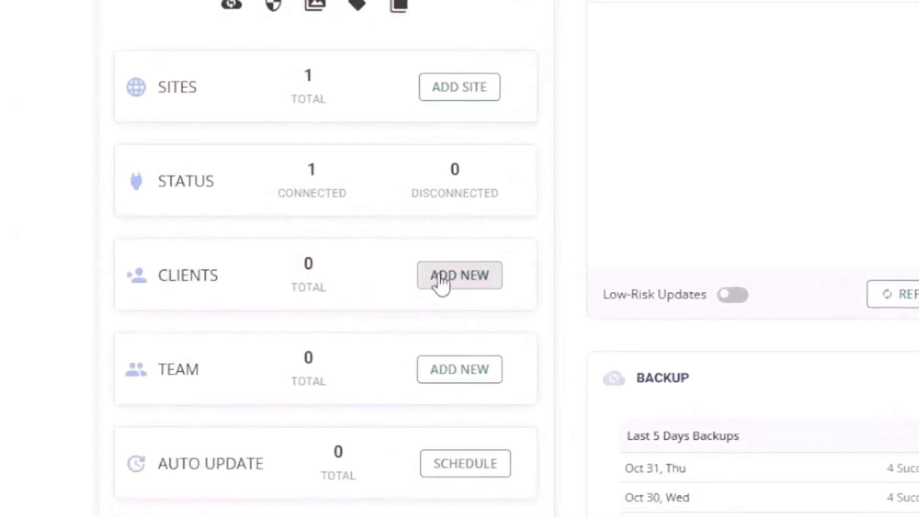
{"action": "left_click", "coordinate": [437, 283]}
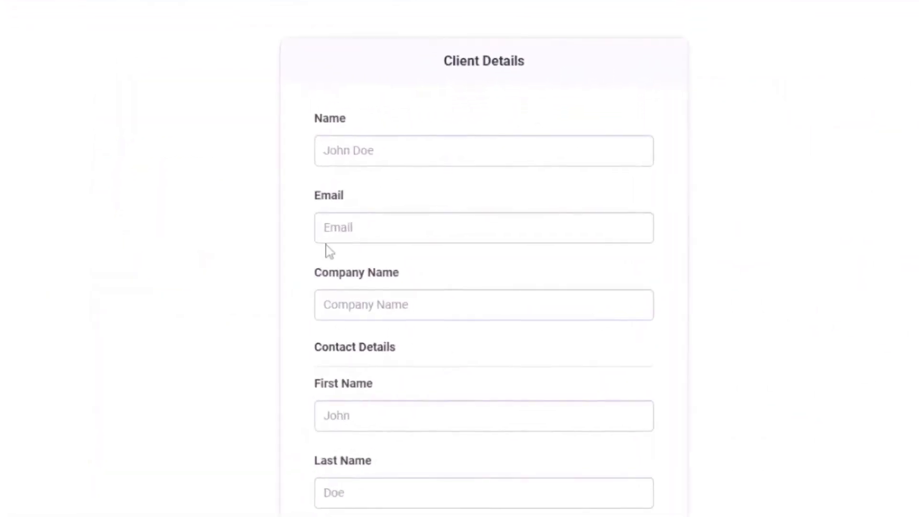
{"action": "scroll", "coordinate": [361, 301], "scroll_direction": "down", "scroll_amount": 3}
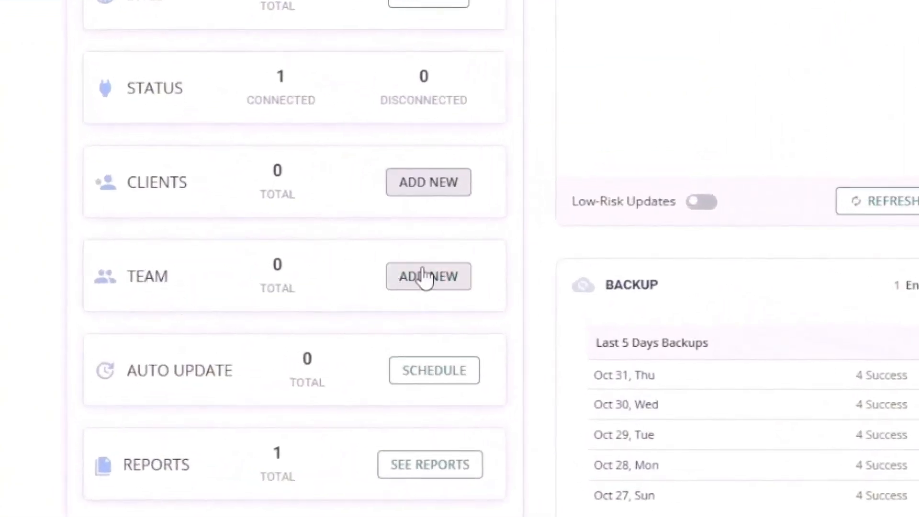
Step: Open the form for adding a team member and look through its role choices and detail fields
{"action": "left_click", "coordinate": [431, 281]}
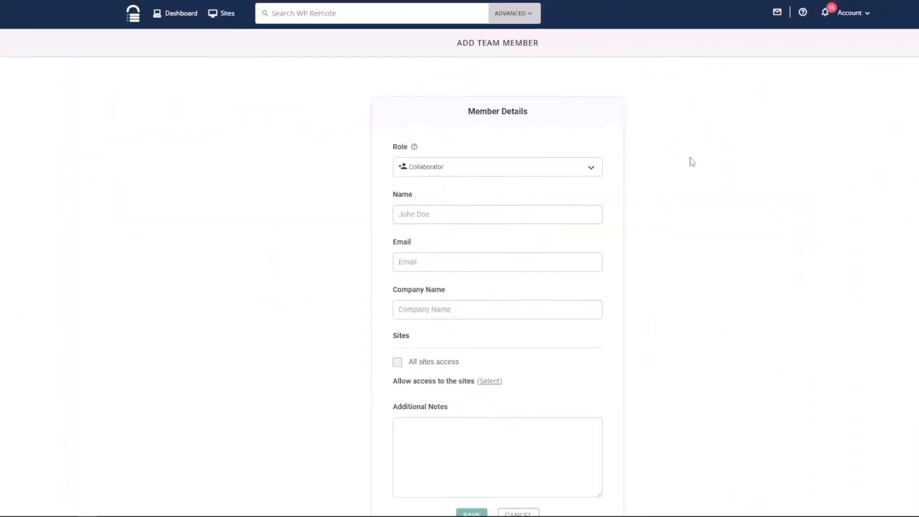
{"action": "left_click", "coordinate": [488, 168]}
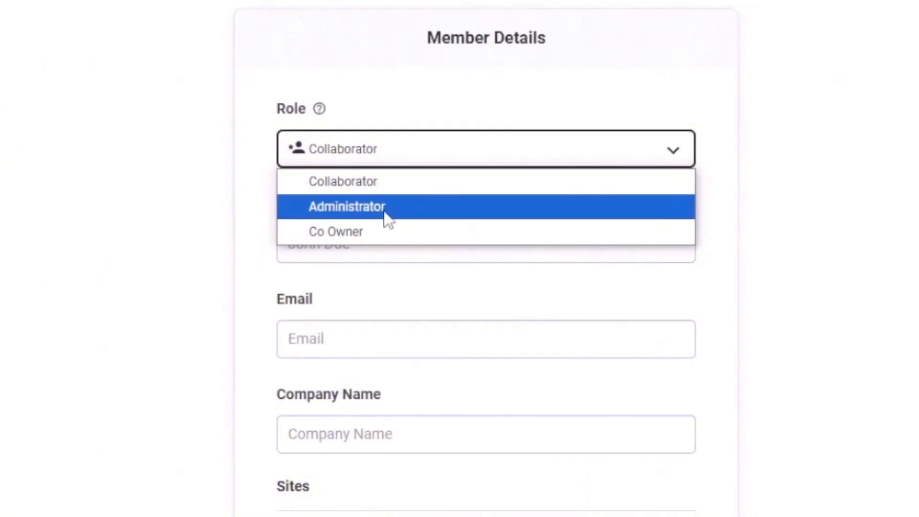
{"action": "left_click", "coordinate": [862, 229]}
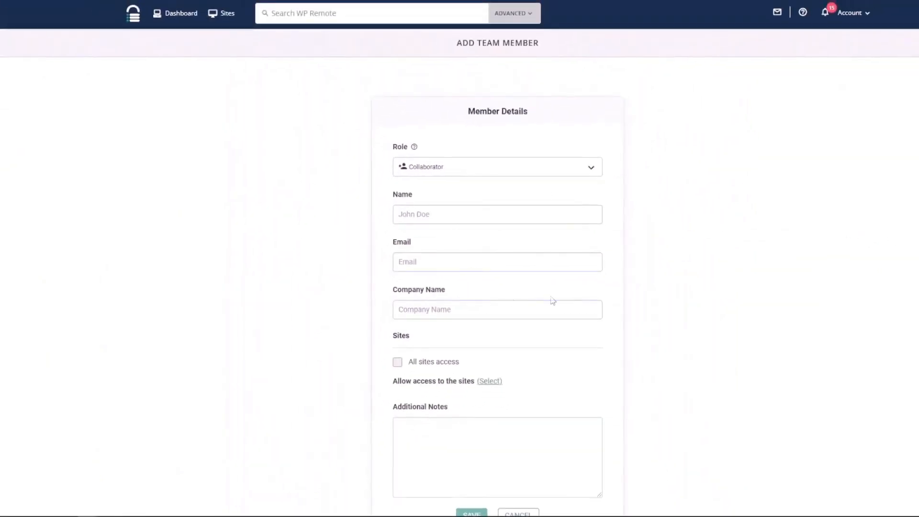
{"action": "scroll", "coordinate": [612, 296], "scroll_direction": "down", "scroll_amount": 1}
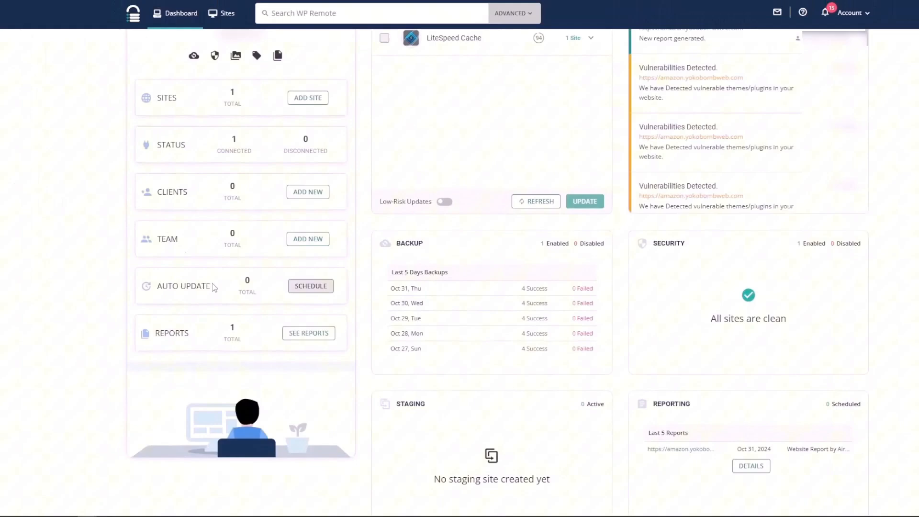
Step: Open the auto-update scheduling form and view the date and time choices for its start
{"action": "scroll", "coordinate": [212, 283], "scroll_direction": "down", "scroll_amount": 1}
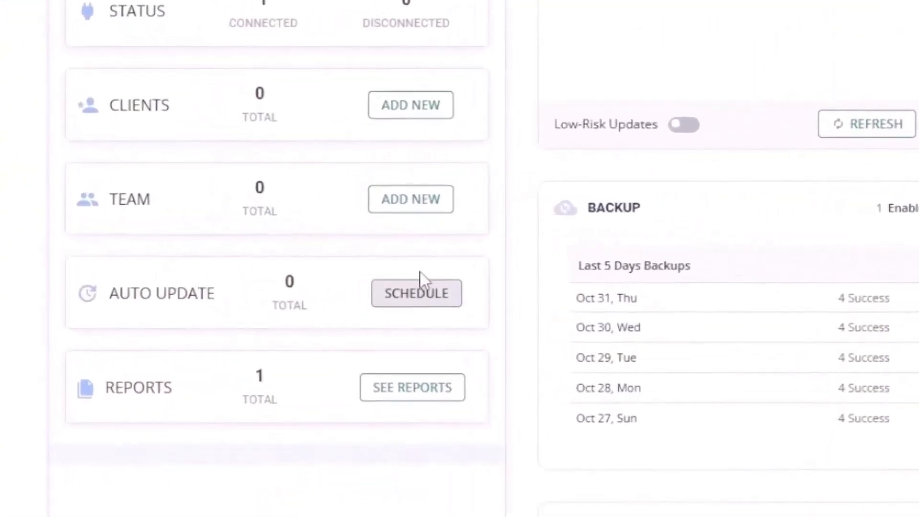
{"action": "left_click", "coordinate": [417, 300]}
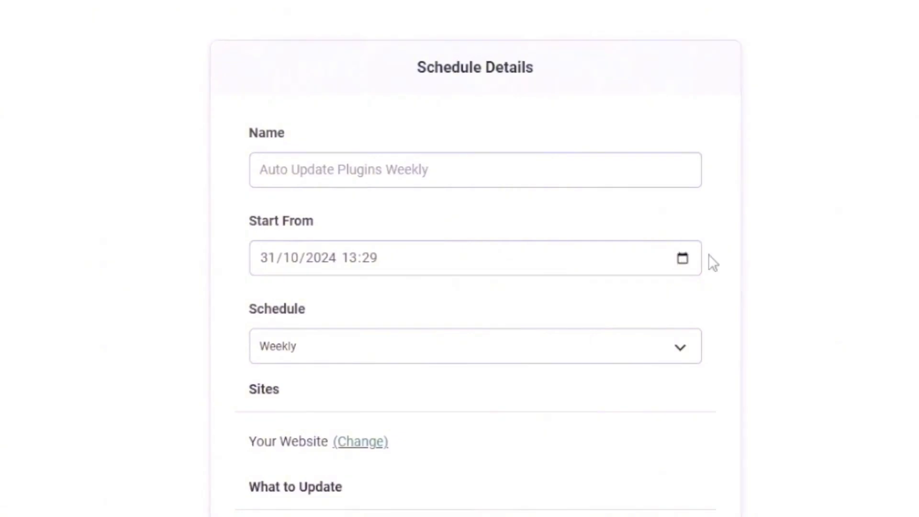
{"action": "left_click", "coordinate": [681, 259]}
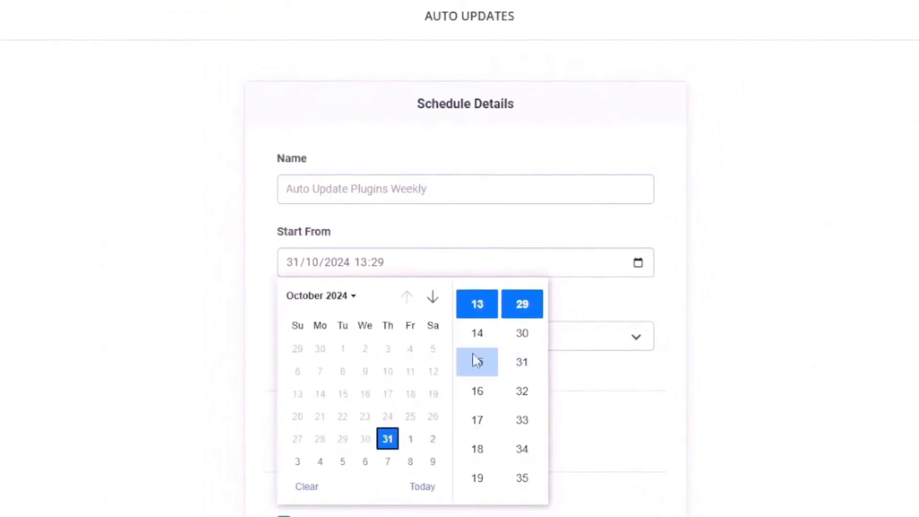
{"action": "left_click", "coordinate": [745, 399]}
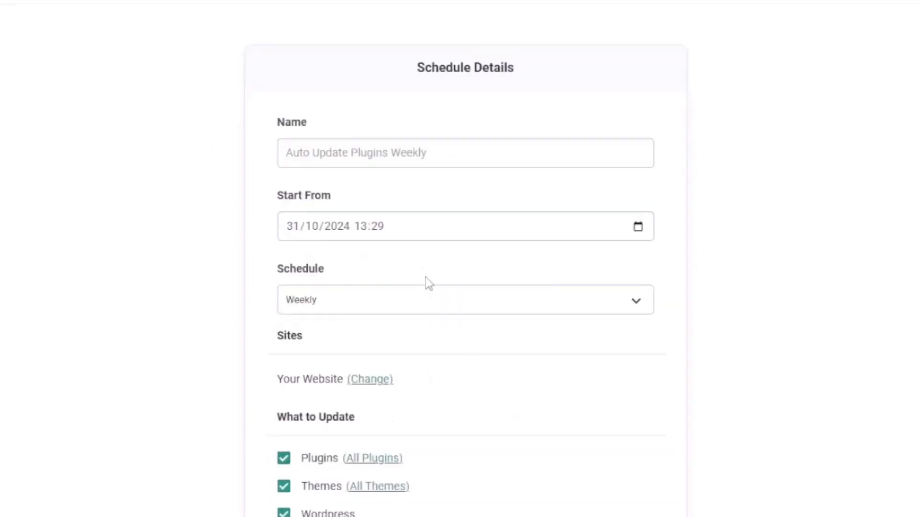
Step: View the schedule frequency choices and look over the sites, what-to-update and advanced options of the auto-update form
{"action": "left_click", "coordinate": [402, 306]}
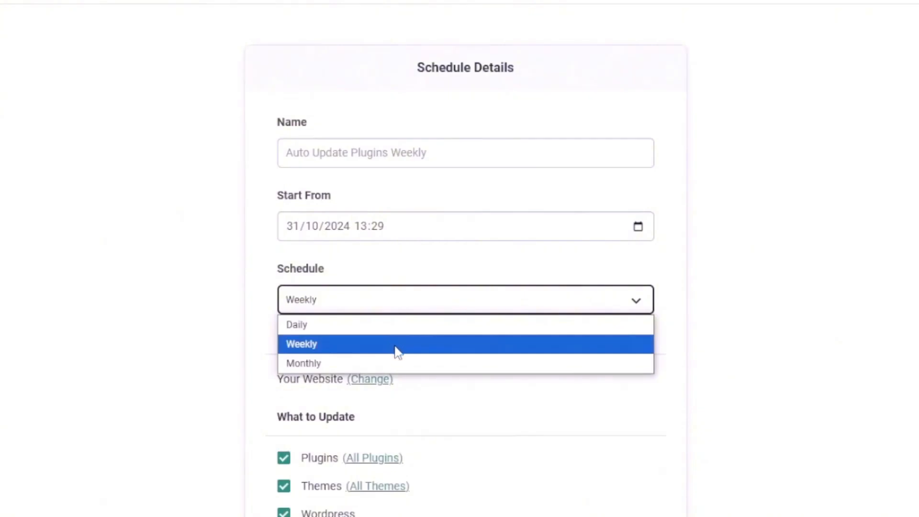
{"action": "left_click", "coordinate": [758, 401]}
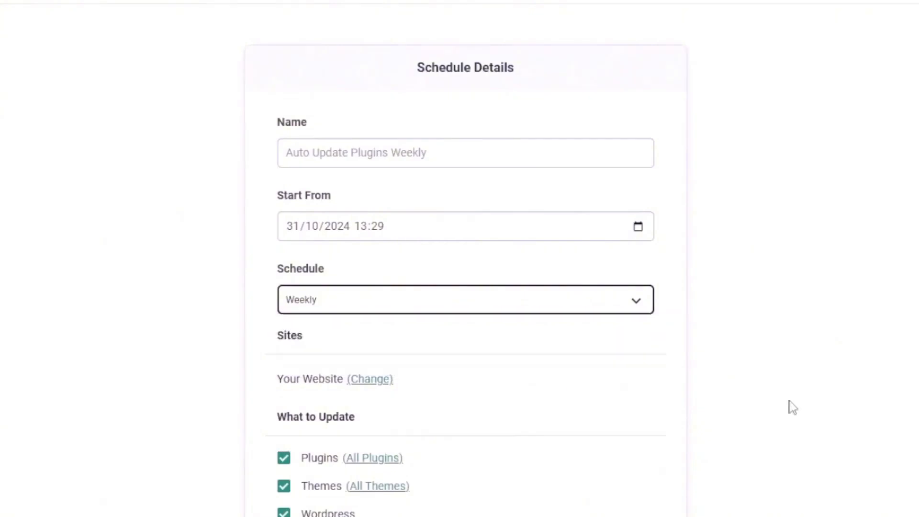
{"action": "scroll", "coordinate": [416, 421], "scroll_direction": "down", "scroll_amount": 3}
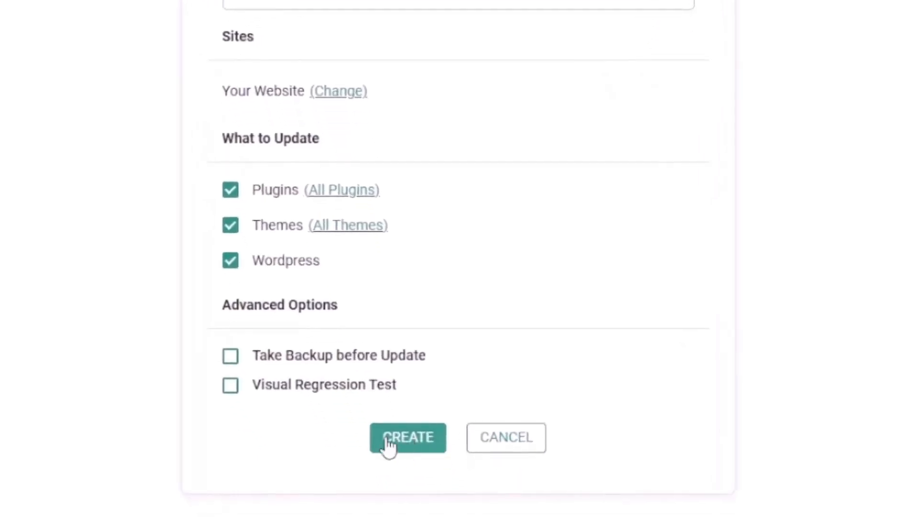
{"action": "left_click", "coordinate": [406, 438]}
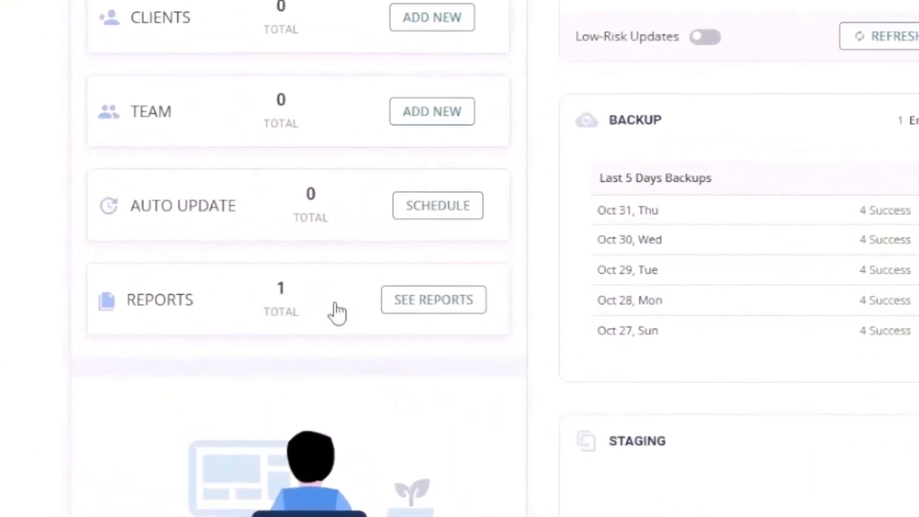
Step: Open the generated website report PDF and read through its overview, backups, security and firewall pages
{"action": "left_click", "coordinate": [450, 302]}
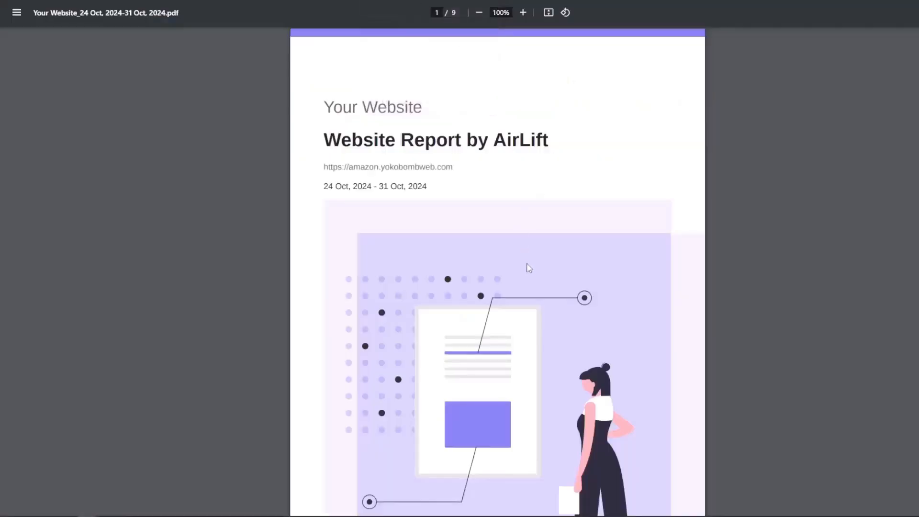
{"action": "scroll", "coordinate": [525, 267], "scroll_direction": "down", "scroll_amount": 4}
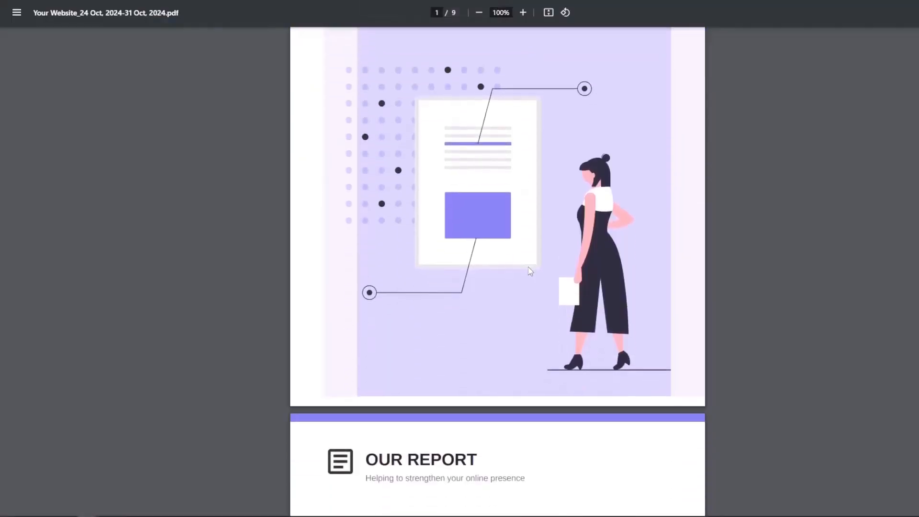
{"action": "scroll", "coordinate": [527, 266], "scroll_direction": "down", "scroll_amount": 8}
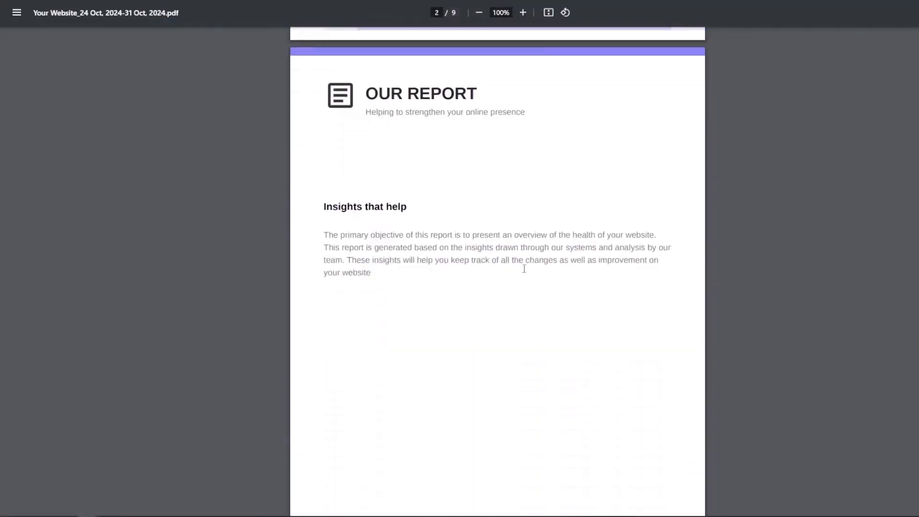
{"action": "scroll", "coordinate": [523, 269], "scroll_direction": "down", "scroll_amount": 5}
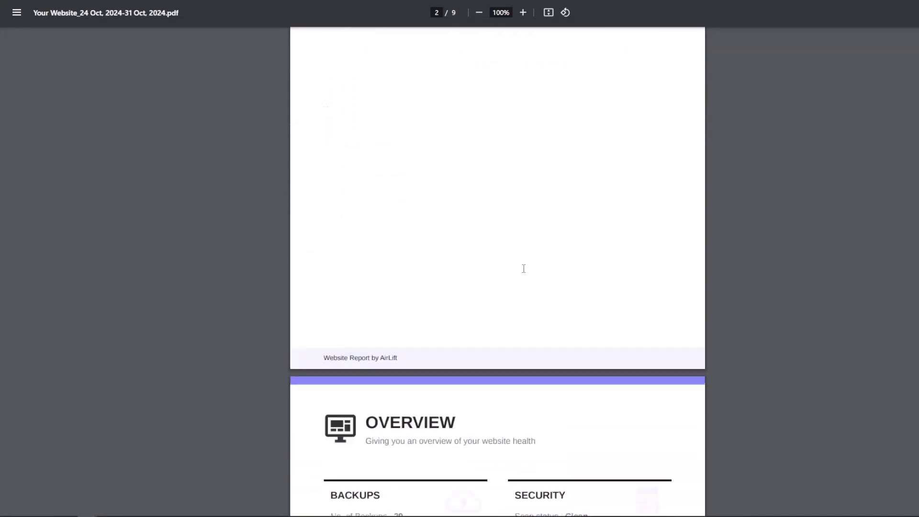
{"action": "scroll", "coordinate": [524, 268], "scroll_direction": "down", "scroll_amount": 8}
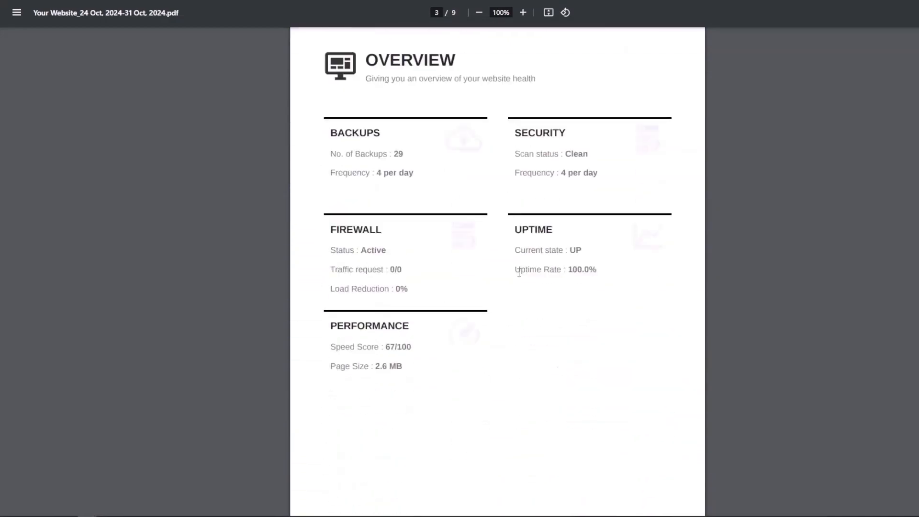
{"action": "scroll", "coordinate": [518, 272], "scroll_direction": "down", "scroll_amount": 12}
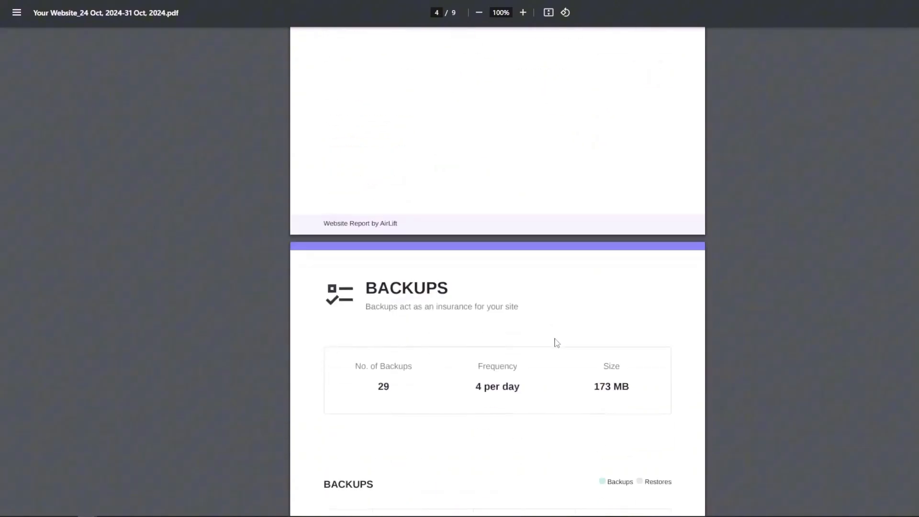
{"action": "scroll", "coordinate": [555, 341], "scroll_direction": "down", "scroll_amount": 6}
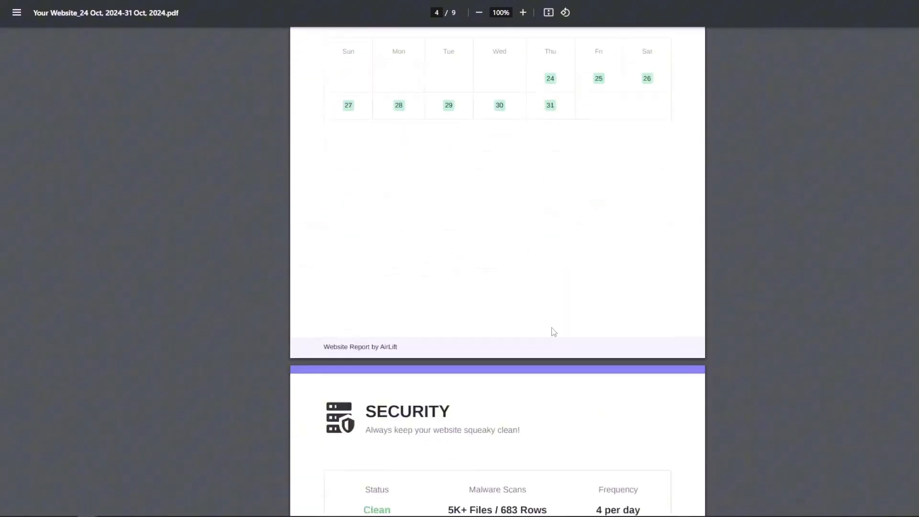
{"action": "scroll", "coordinate": [564, 362], "scroll_direction": "down", "scroll_amount": 3}
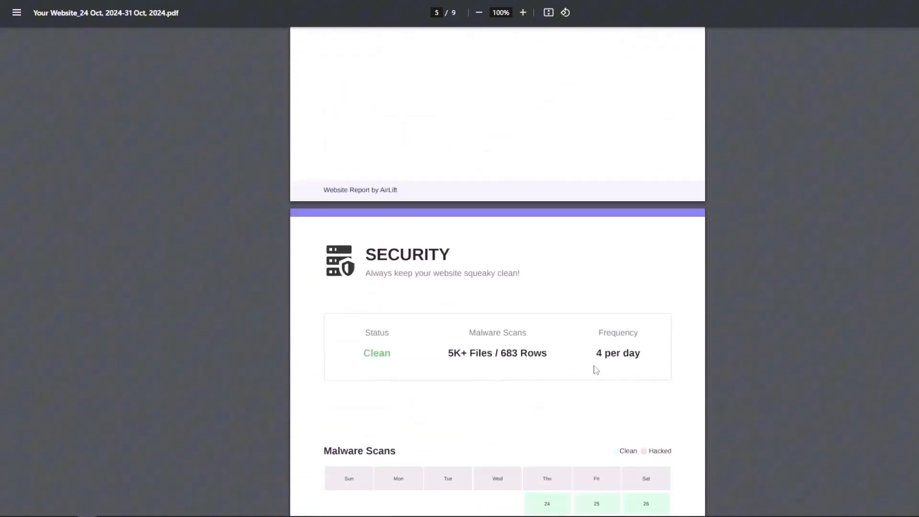
{"action": "scroll", "coordinate": [595, 370], "scroll_direction": "down", "scroll_amount": 4}
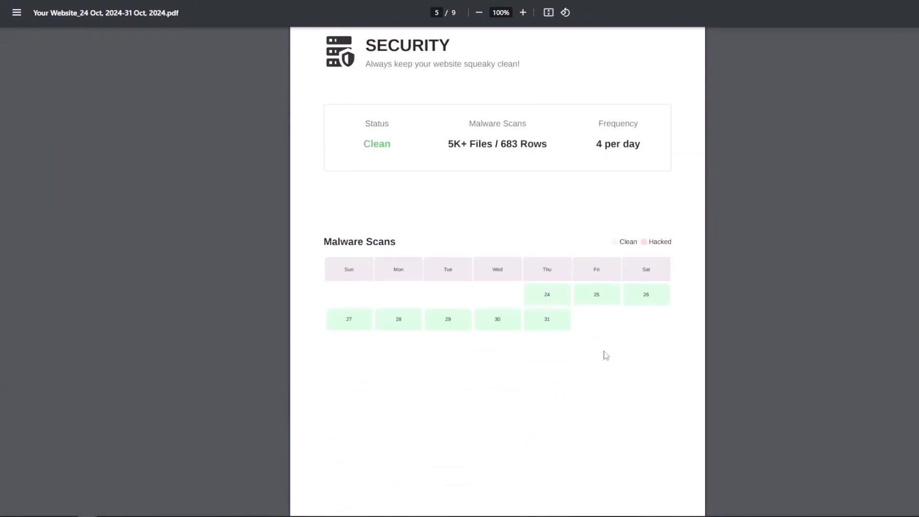
{"action": "scroll", "coordinate": [606, 355], "scroll_direction": "down", "scroll_amount": 14}
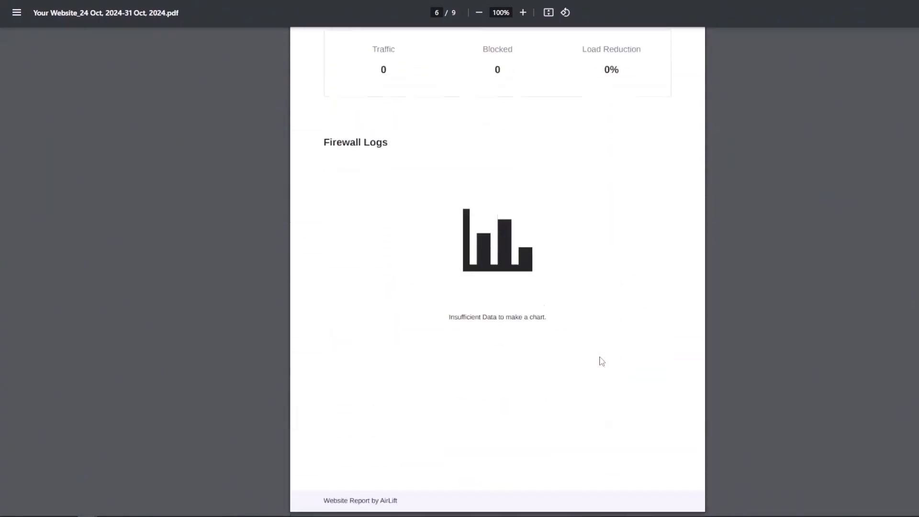
{"action": "scroll", "coordinate": [601, 362], "scroll_direction": "down", "scroll_amount": 2}
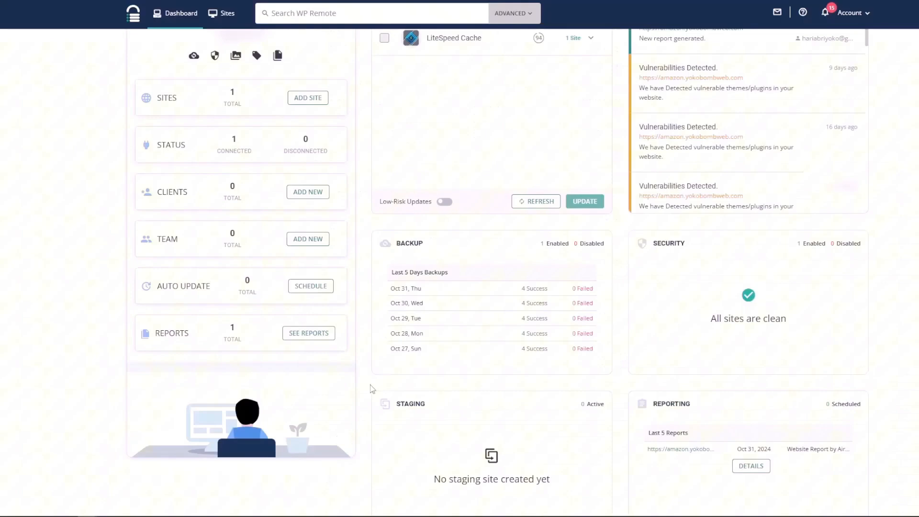
Step: Review the available theme, WordPress and combined updates on the dashboard, then select all plugins in the plugin update list
{"action": "scroll", "coordinate": [371, 386], "scroll_direction": "up", "scroll_amount": 3}
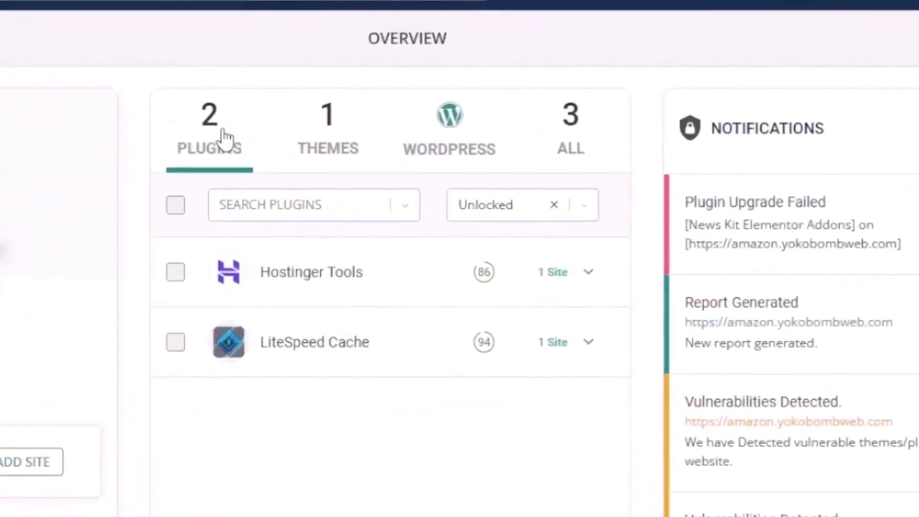
{"action": "left_click", "coordinate": [329, 135]}
{"action": "left_click", "coordinate": [464, 132]}
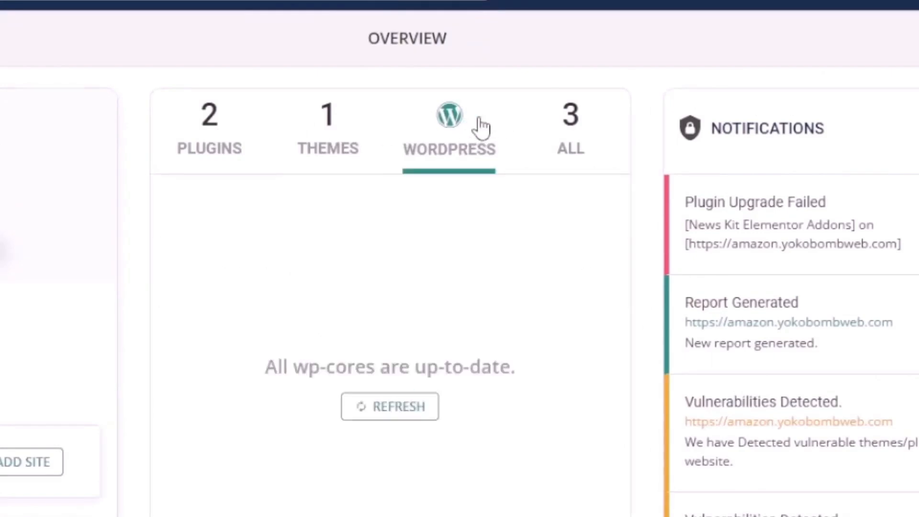
{"action": "left_click", "coordinate": [566, 128]}
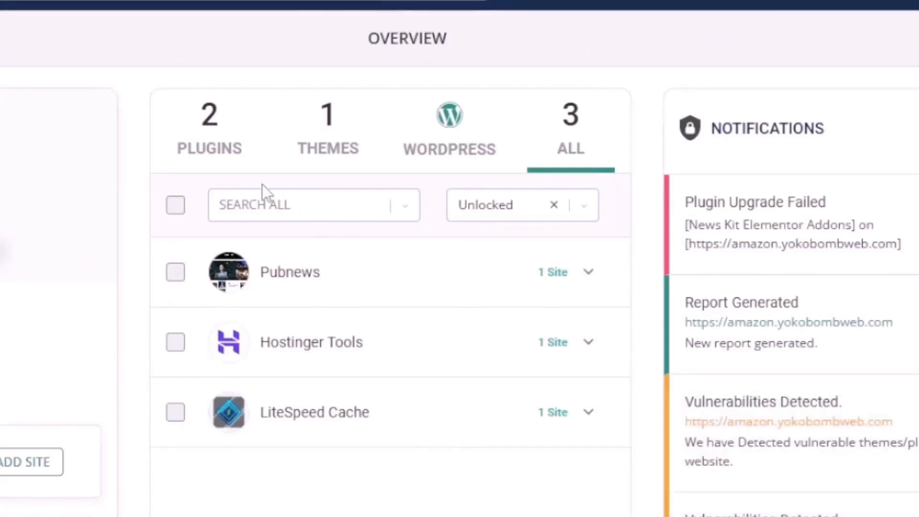
{"action": "left_click", "coordinate": [207, 144]}
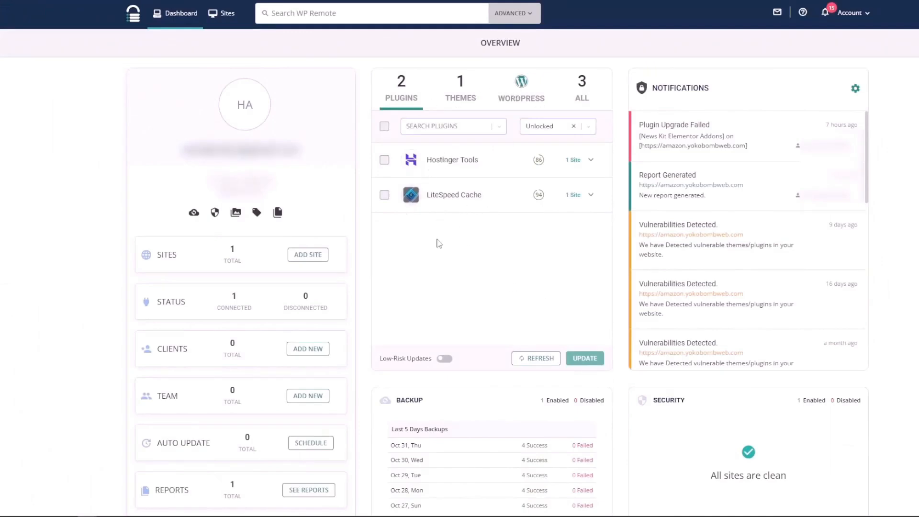
{"action": "left_click", "coordinate": [384, 127]}
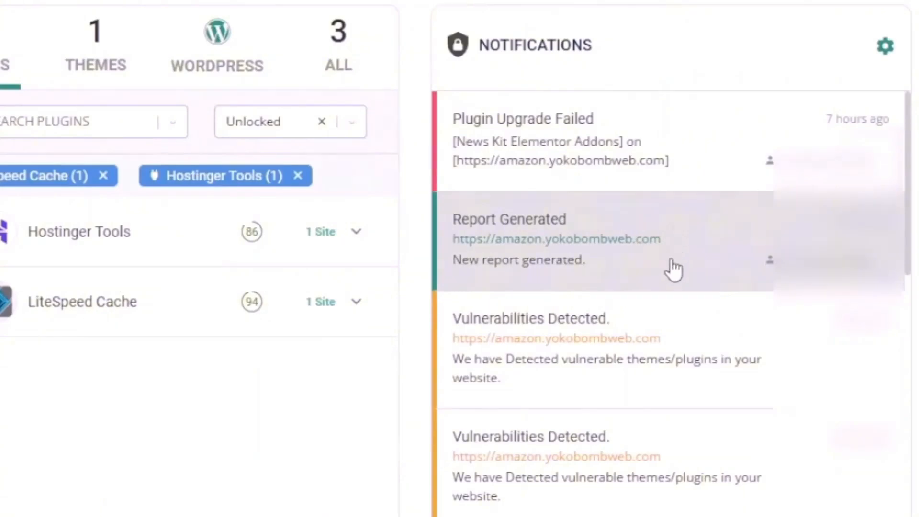
Step: Browse the dashboard's notifications list down through the older entries and back to the newest ones
{"action": "scroll", "coordinate": [675, 249], "scroll_direction": "down", "scroll_amount": 10}
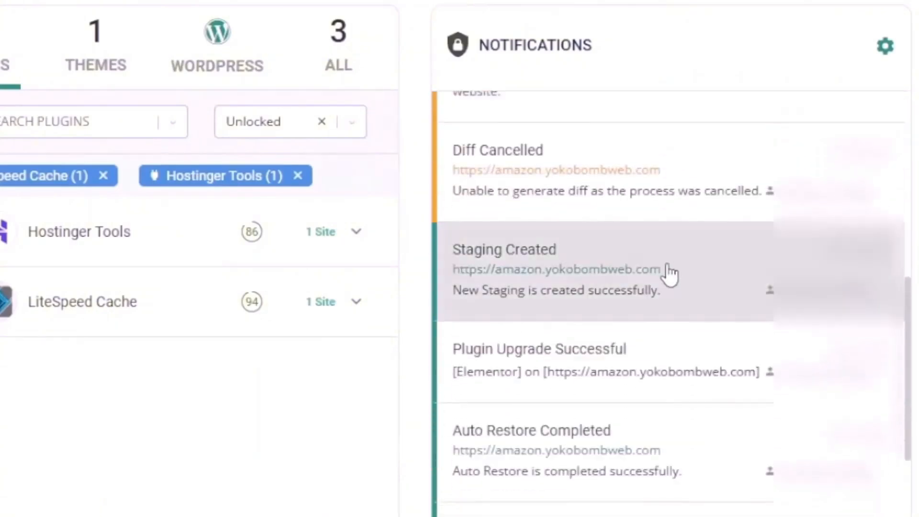
{"action": "scroll", "coordinate": [665, 273], "scroll_direction": "up", "scroll_amount": 4}
{"action": "scroll", "coordinate": [589, 255], "scroll_direction": "up", "scroll_amount": 2}
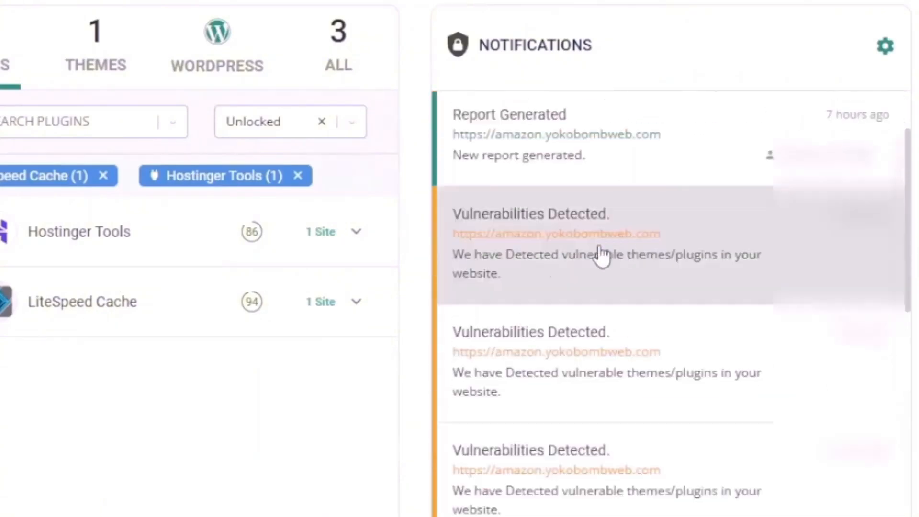
{"action": "scroll", "coordinate": [661, 261], "scroll_direction": "up", "scroll_amount": 2}
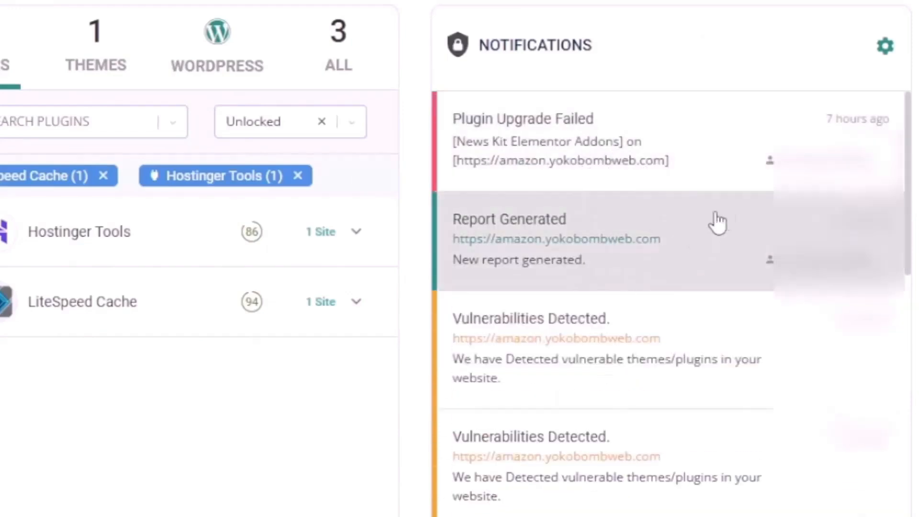
Step: Look over the dashboard's backup, security, staging, reporting, firewall, uptime monitoring and performance cards
{"action": "scroll", "coordinate": [625, 356], "scroll_direction": "down", "scroll_amount": 10}
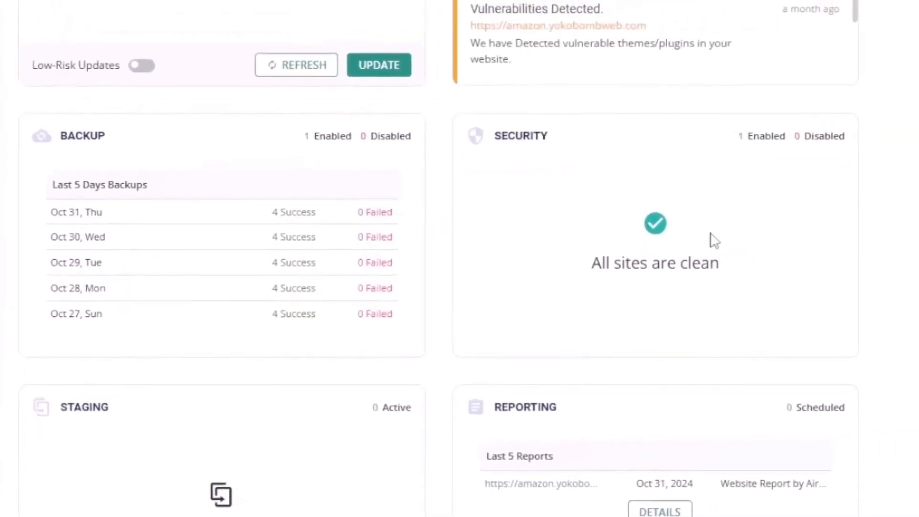
{"action": "scroll", "coordinate": [711, 244], "scroll_direction": "down", "scroll_amount": 3}
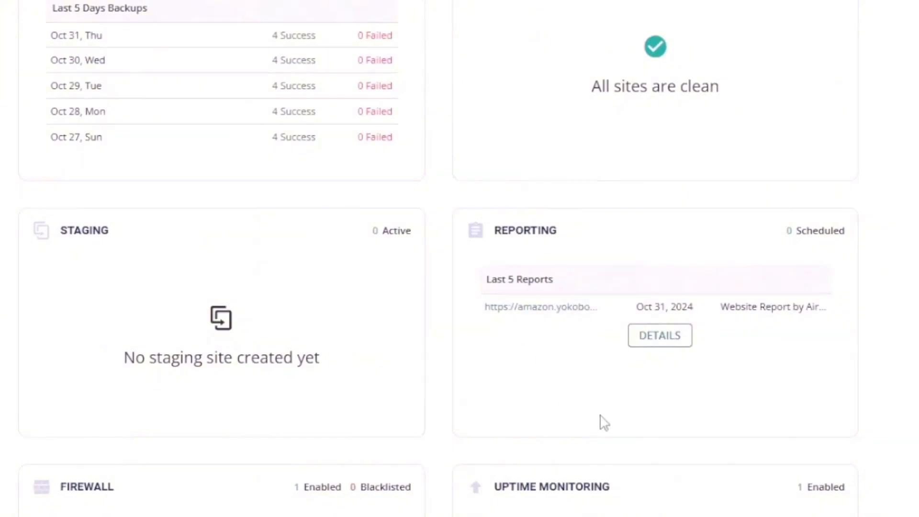
{"action": "scroll", "coordinate": [599, 420], "scroll_direction": "down", "scroll_amount": 3}
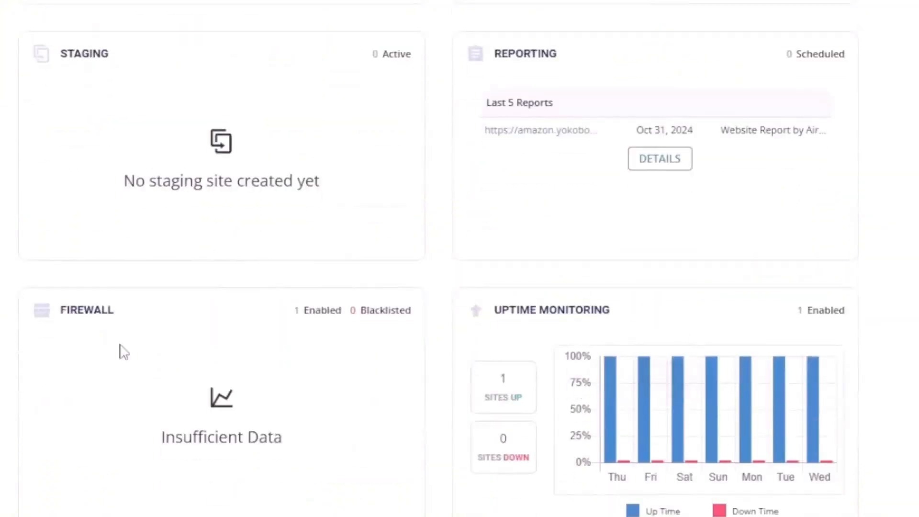
{"action": "scroll", "coordinate": [88, 358], "scroll_direction": "down", "scroll_amount": 4}
{"action": "scroll", "coordinate": [88, 355], "scroll_direction": "down", "scroll_amount": 2}
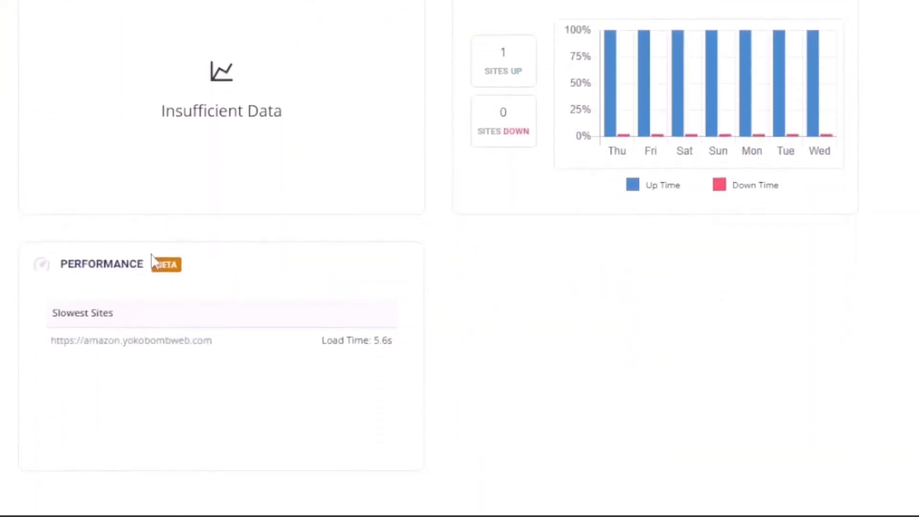
Step: Go from the dashboard to the sites list and open the detailed overview of the Your Website site
{"action": "scroll", "coordinate": [92, 169], "scroll_direction": "up", "scroll_amount": 2}
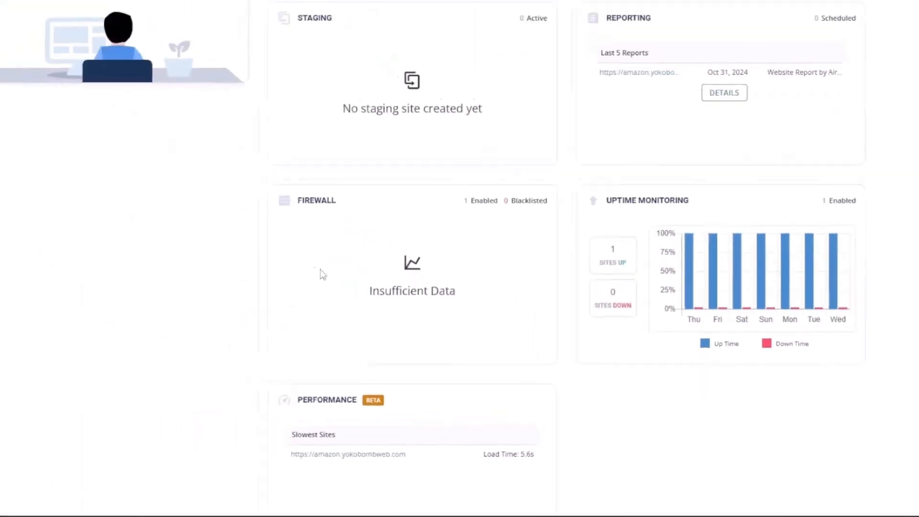
{"action": "scroll", "coordinate": [323, 274], "scroll_direction": "up", "scroll_amount": 8}
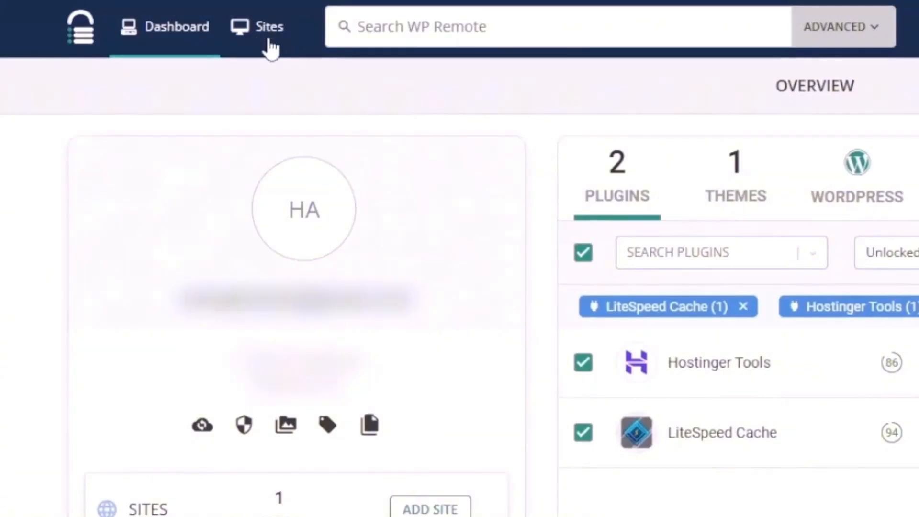
{"action": "left_click", "coordinate": [270, 43]}
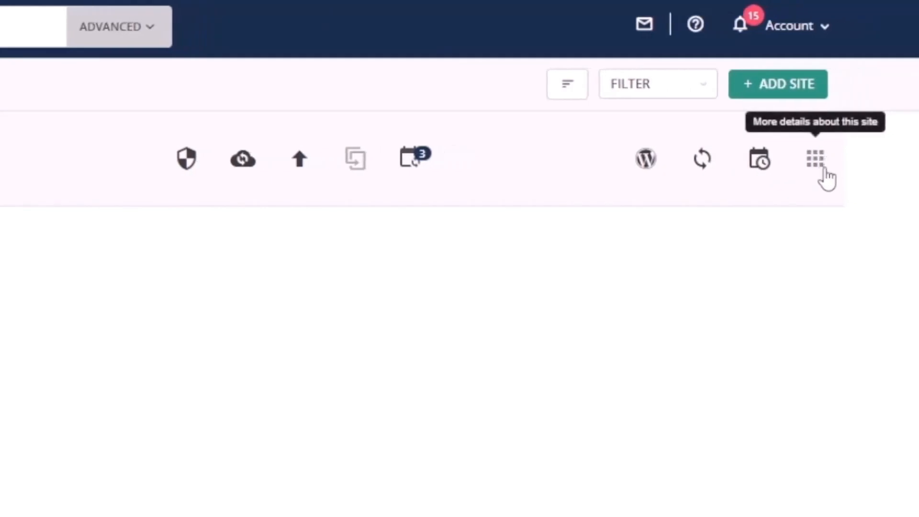
{"action": "left_click", "coordinate": [813, 163]}
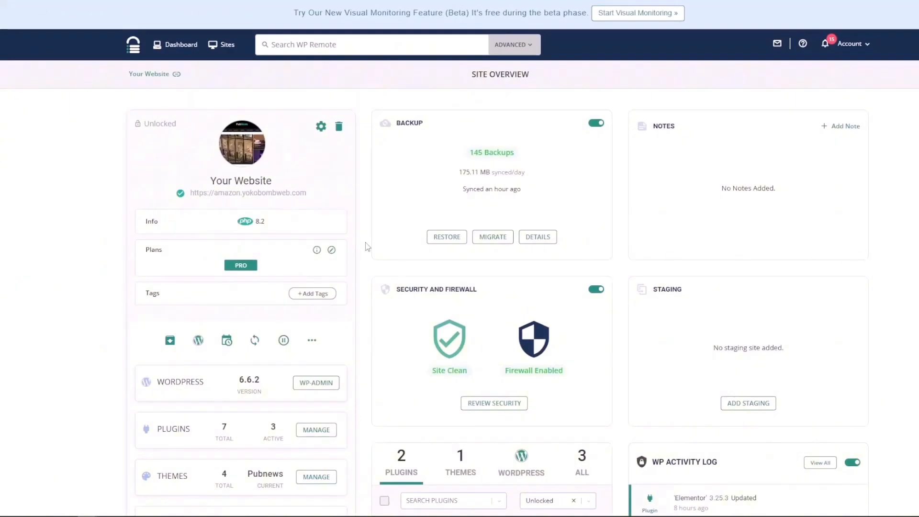
Step: Look over the site's info, plan, WordPress, plugin, theme, user, auto-update, notification and sync details, then open its backup section
{"action": "scroll", "coordinate": [367, 247], "scroll_direction": "down", "scroll_amount": 1}
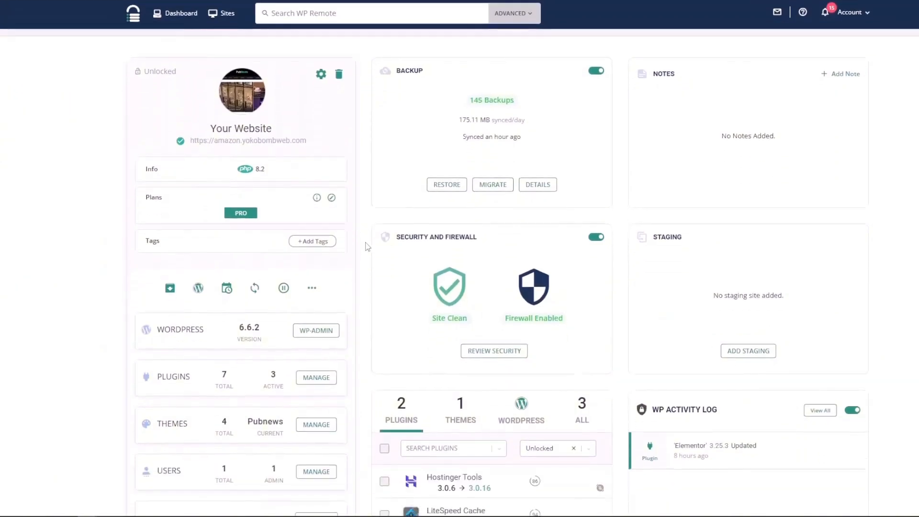
{"action": "scroll", "coordinate": [367, 247], "scroll_direction": "up", "scroll_amount": 1}
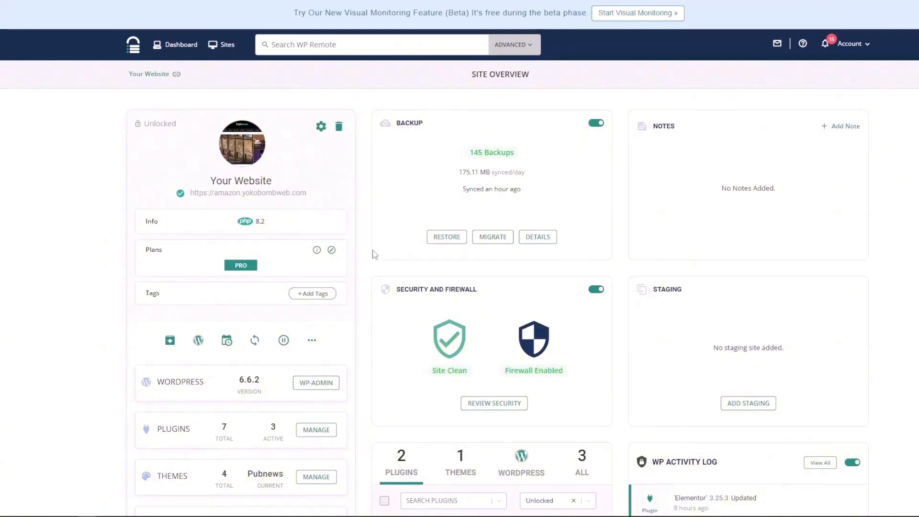
{"action": "scroll", "coordinate": [366, 236], "scroll_direction": "down", "scroll_amount": 1}
{"action": "scroll", "coordinate": [365, 232], "scroll_direction": "up", "scroll_amount": 1}
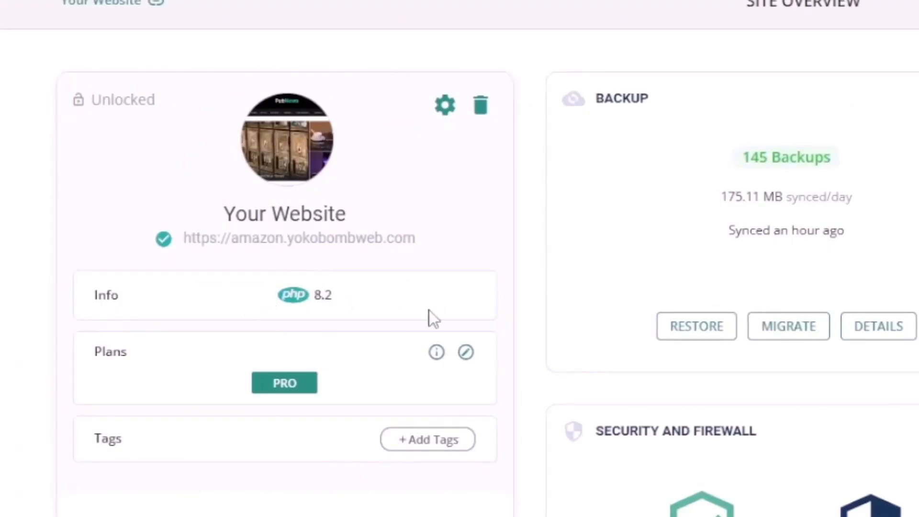
{"action": "scroll", "coordinate": [573, 251], "scroll_direction": "down", "scroll_amount": 6}
{"action": "scroll", "coordinate": [244, 264], "scroll_direction": "down", "scroll_amount": 2}
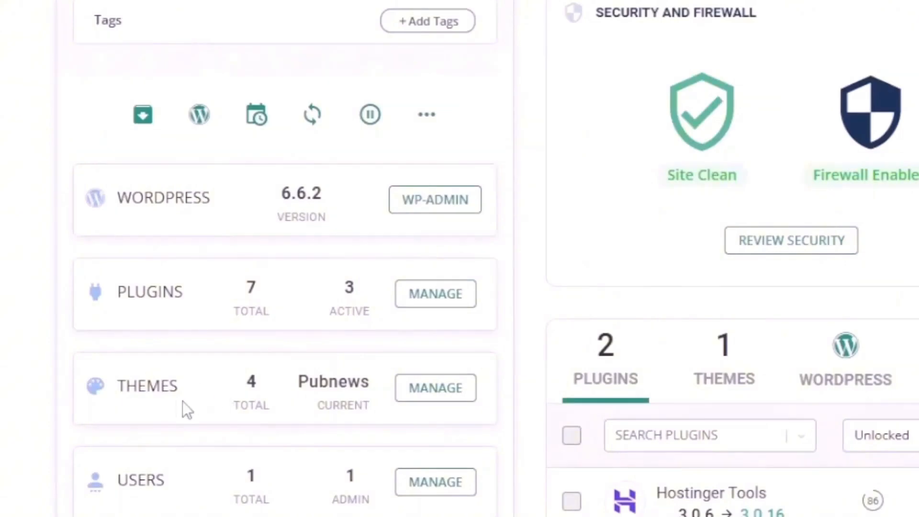
{"action": "scroll", "coordinate": [267, 445], "scroll_direction": "down", "scroll_amount": 10}
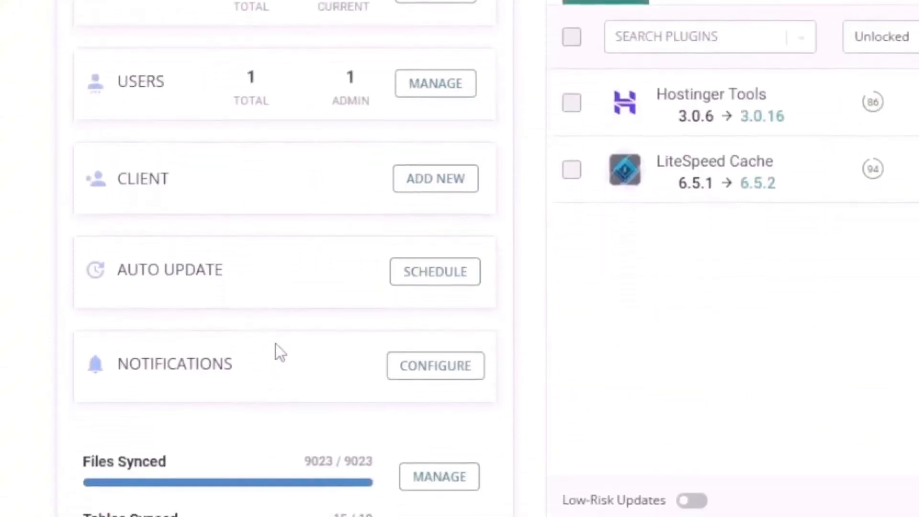
{"action": "scroll", "coordinate": [214, 341], "scroll_direction": "down", "scroll_amount": 2}
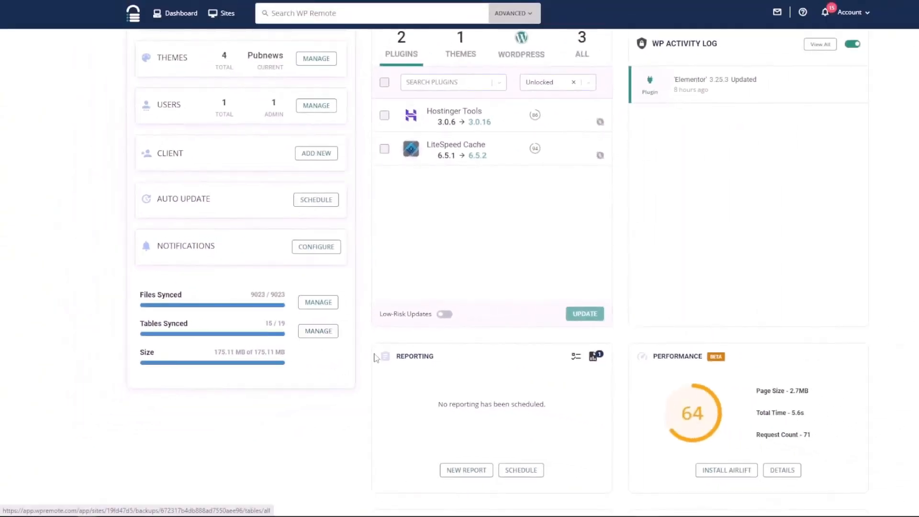
{"action": "scroll", "coordinate": [375, 359], "scroll_direction": "up", "scroll_amount": 9}
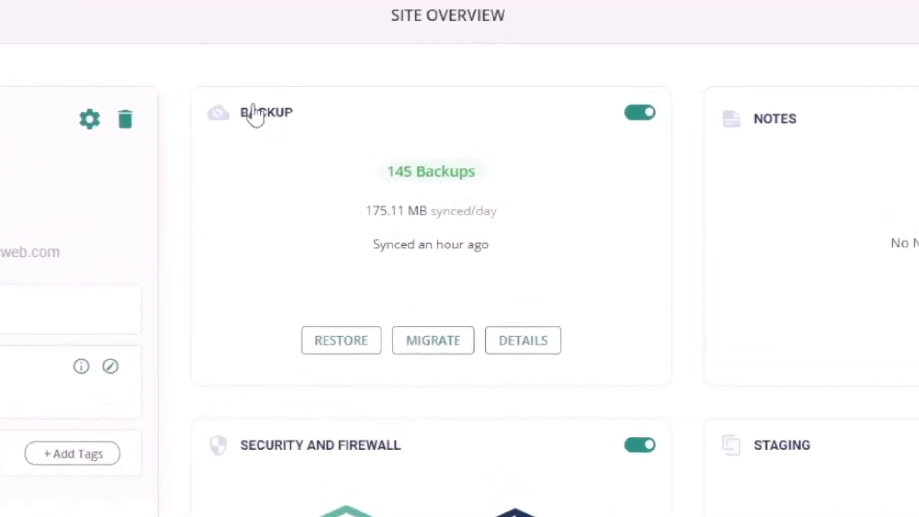
{"action": "left_click", "coordinate": [254, 115]}
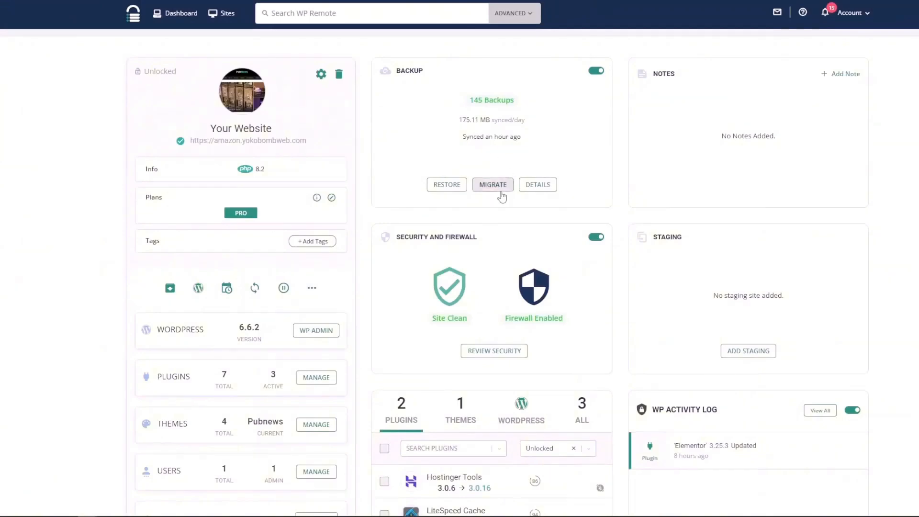
Step: Open the site's security review and examine the site scan, firewall and monitoring summaries
{"action": "scroll", "coordinate": [500, 190], "scroll_direction": "down", "scroll_amount": 2}
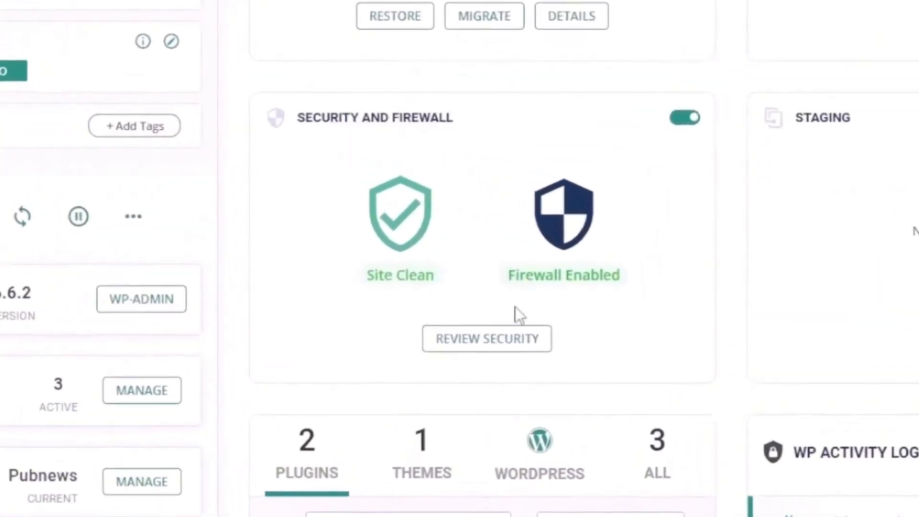
{"action": "left_click", "coordinate": [487, 339]}
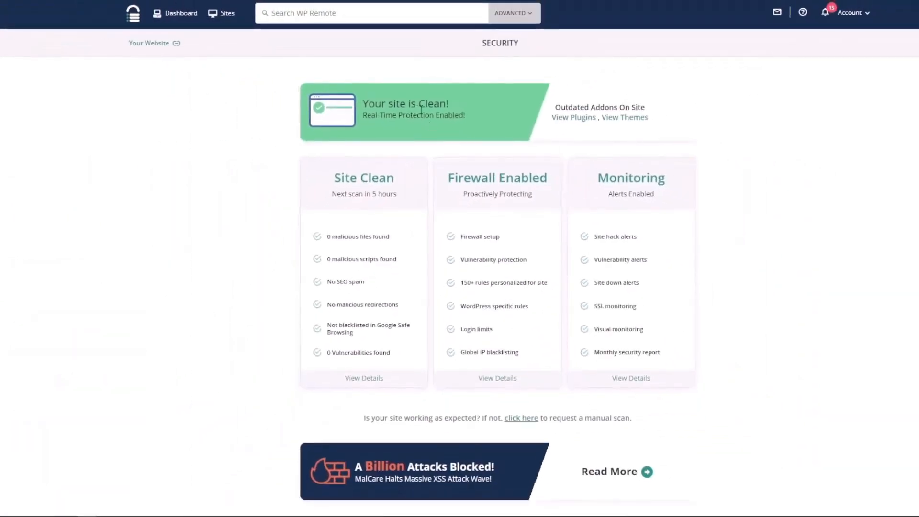
{"action": "scroll", "coordinate": [560, 260], "scroll_direction": "down", "scroll_amount": 3}
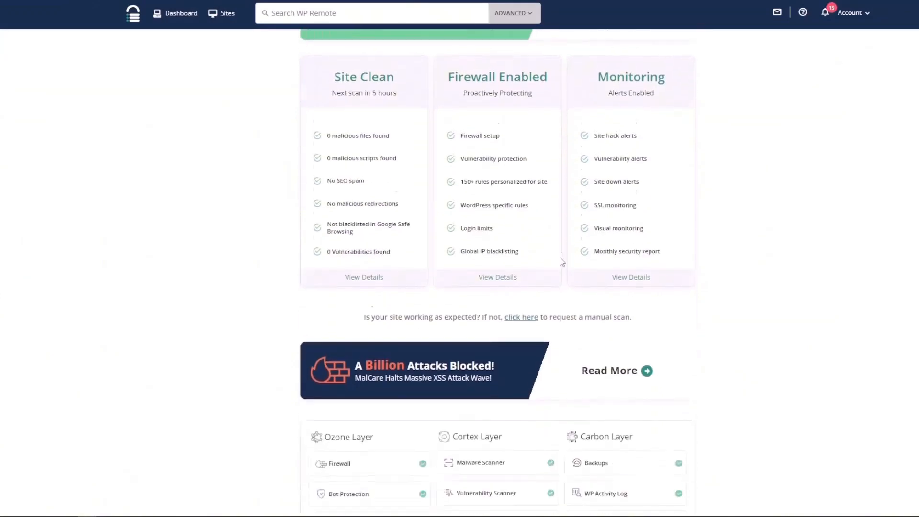
{"action": "scroll", "coordinate": [560, 261], "scroll_direction": "up", "scroll_amount": 3}
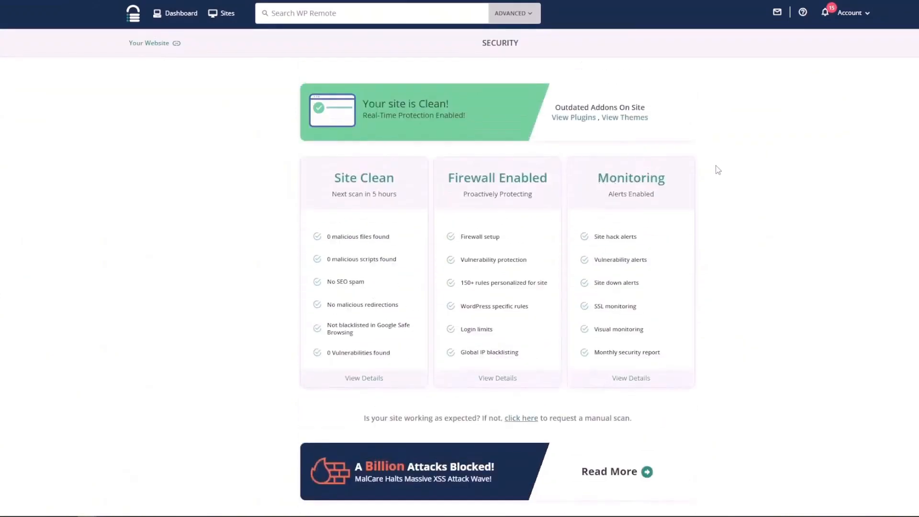
{"action": "scroll", "coordinate": [725, 283], "scroll_direction": "down", "scroll_amount": 1}
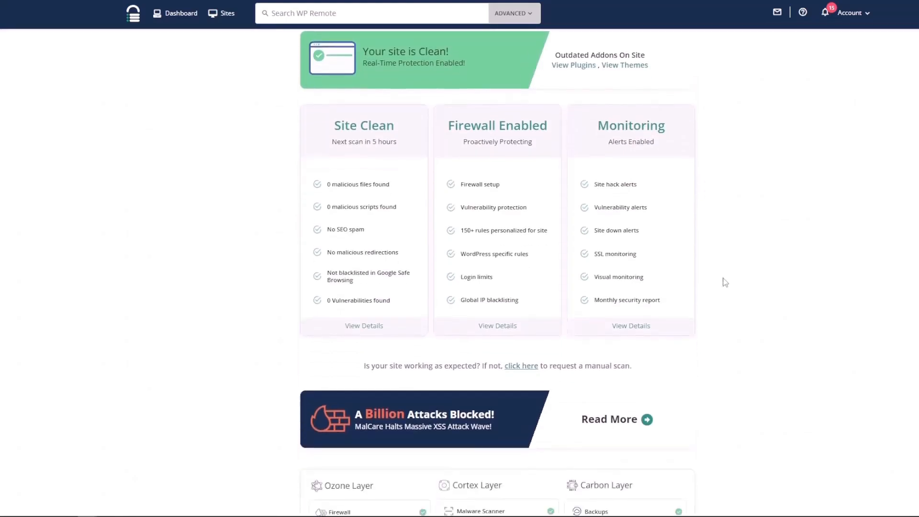
{"action": "scroll", "coordinate": [725, 257], "scroll_direction": "up", "scroll_amount": 1}
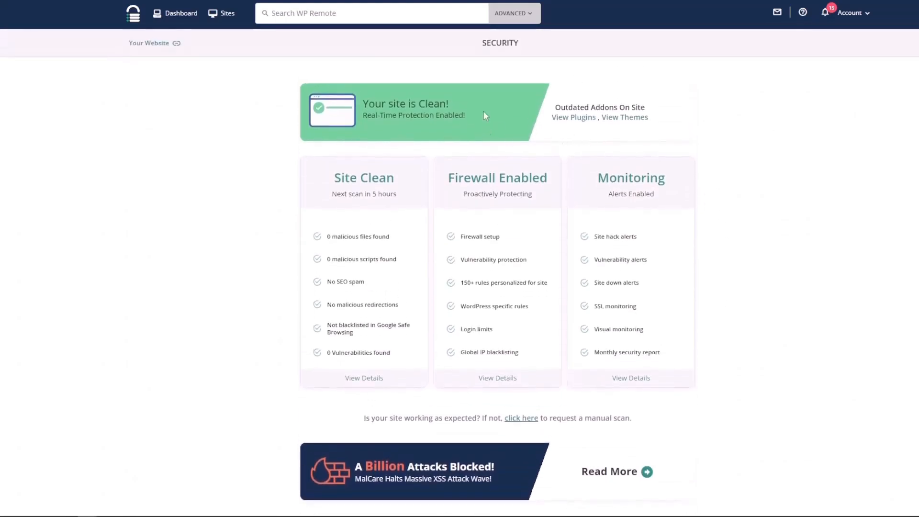
Step: Read through the Ozone Layer section's firewall, firewall rules, bot protection and login protection details
{"action": "scroll", "coordinate": [488, 205], "scroll_direction": "down", "scroll_amount": 5}
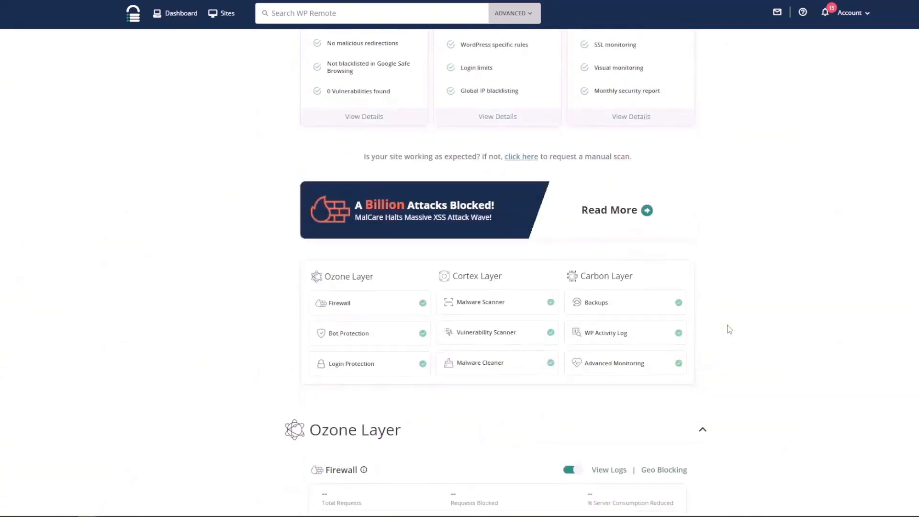
{"action": "scroll", "coordinate": [708, 240], "scroll_direction": "down", "scroll_amount": 11}
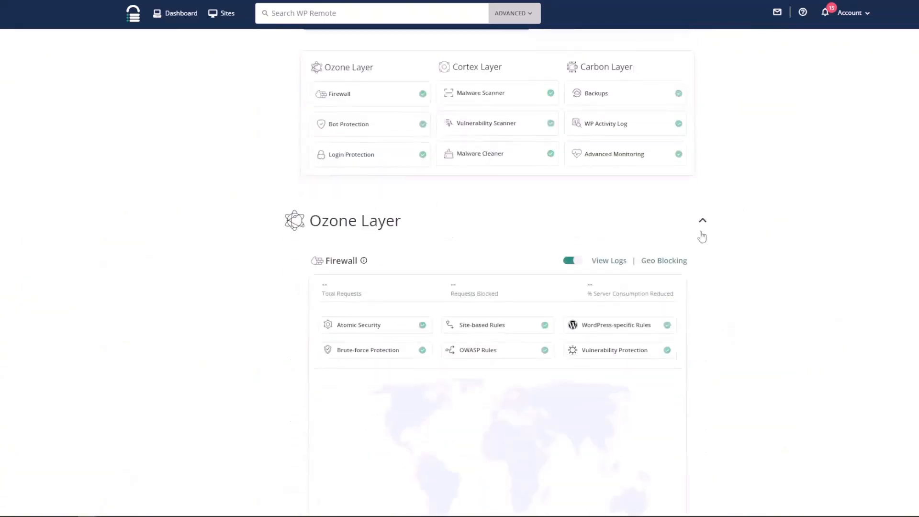
{"action": "scroll", "coordinate": [777, 187], "scroll_direction": "down", "scroll_amount": 3}
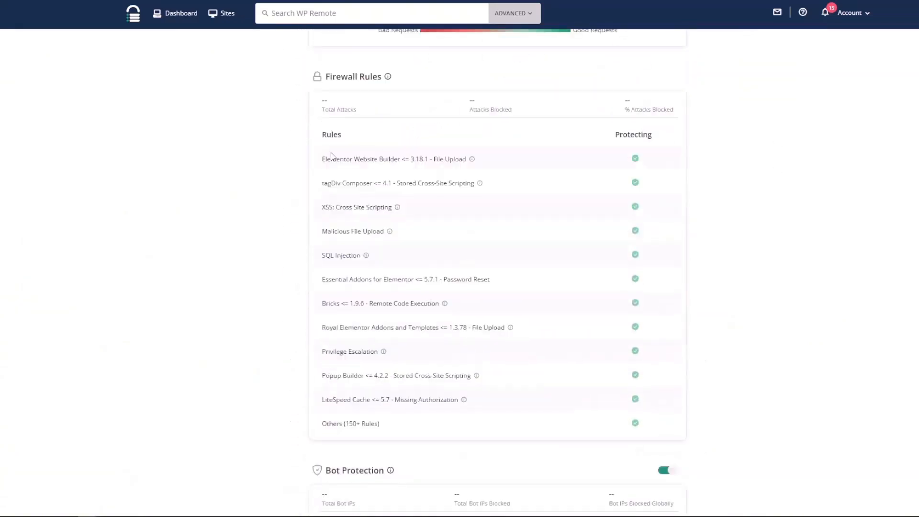
{"action": "scroll", "coordinate": [418, 289], "scroll_direction": "down", "scroll_amount": 2}
{"action": "scroll", "coordinate": [468, 145], "scroll_direction": "up", "scroll_amount": 3}
{"action": "scroll", "coordinate": [468, 240], "scroll_direction": "down", "scroll_amount": 5}
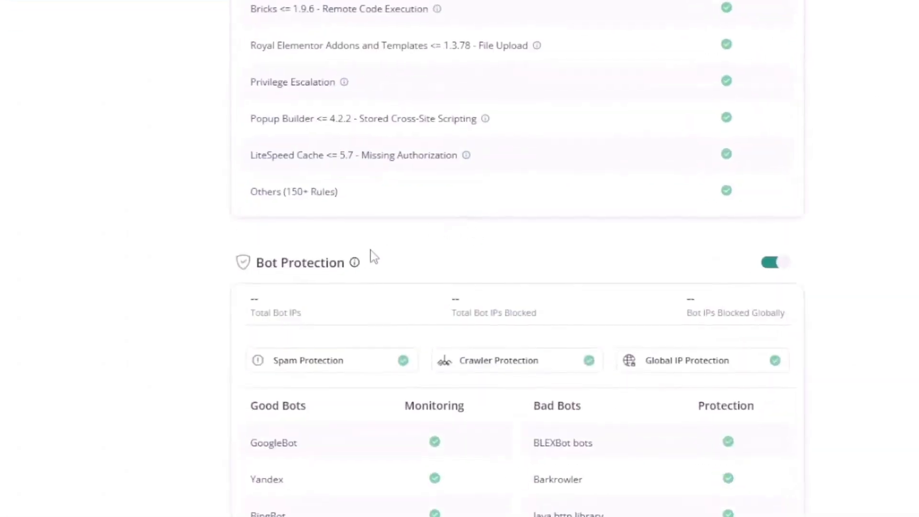
{"action": "scroll", "coordinate": [374, 257], "scroll_direction": "down", "scroll_amount": 9}
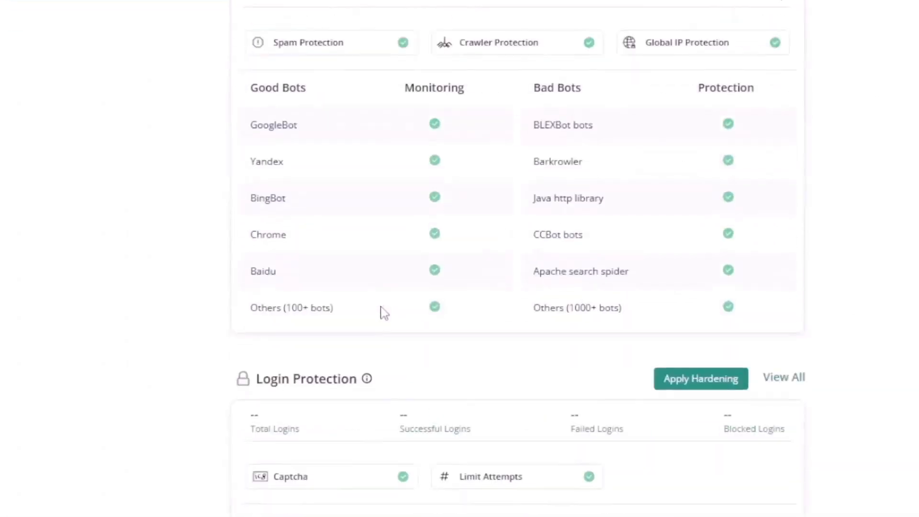
Step: Examine the malware scan summary and the Vulnerability Scanner's list of top addons
{"action": "scroll", "coordinate": [355, 287], "scroll_direction": "down", "scroll_amount": 15}
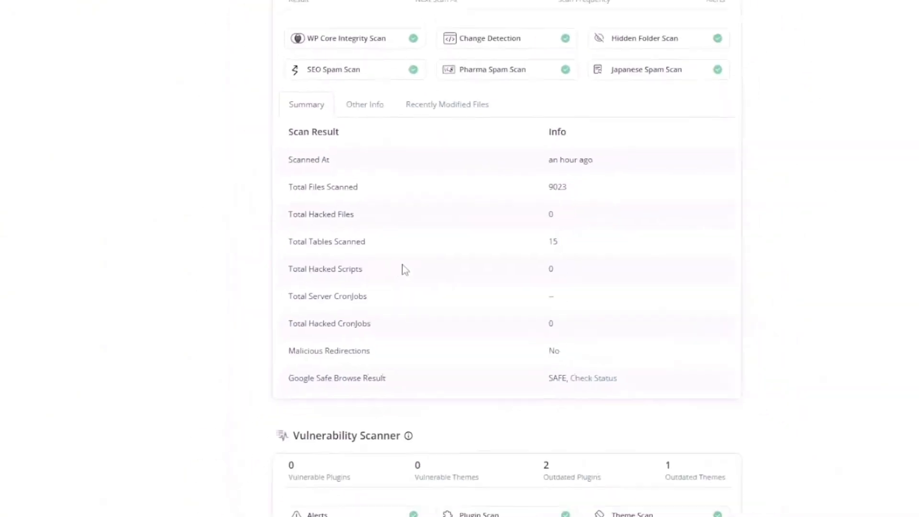
{"action": "scroll", "coordinate": [403, 270], "scroll_direction": "down", "scroll_amount": 3}
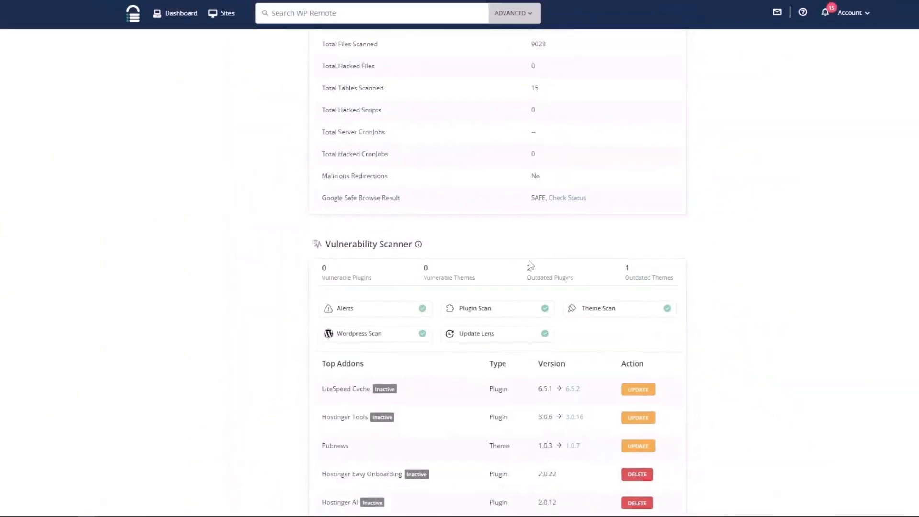
{"action": "scroll", "coordinate": [530, 265], "scroll_direction": "down", "scroll_amount": 2}
{"action": "scroll", "coordinate": [725, 273], "scroll_direction": "down", "scroll_amount": 12}
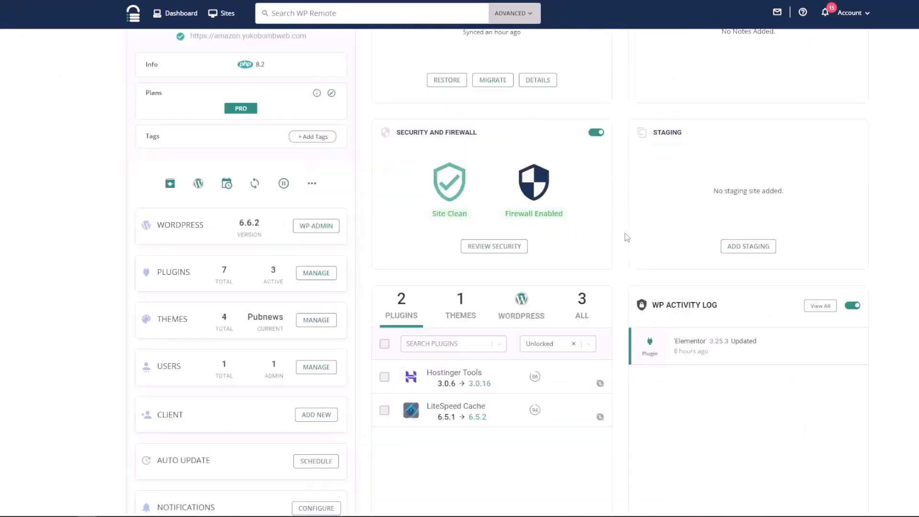
Step: Select LiteSpeed Cache in the site overview's plugin update list and start its update
{"action": "scroll", "coordinate": [618, 205], "scroll_direction": "down", "scroll_amount": 2}
{"action": "scroll", "coordinate": [445, 172], "scroll_direction": "down", "scroll_amount": 1}
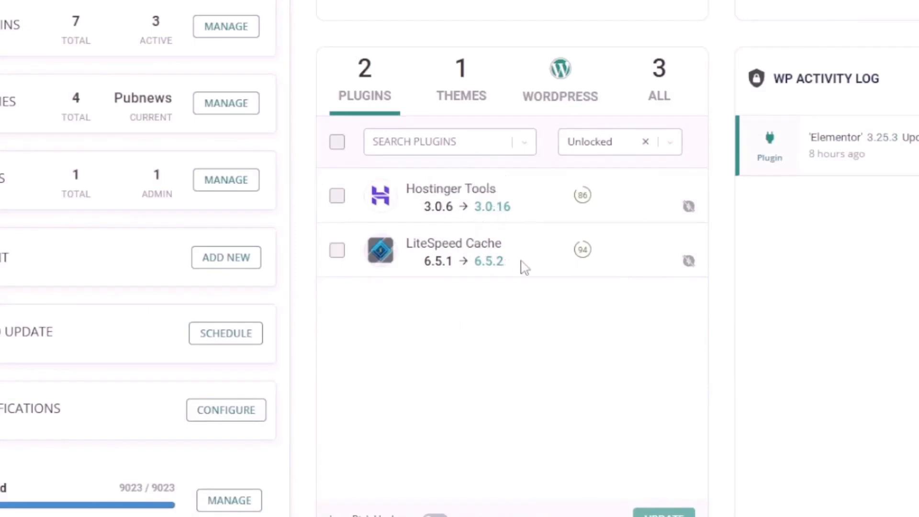
{"action": "left_click", "coordinate": [414, 245]}
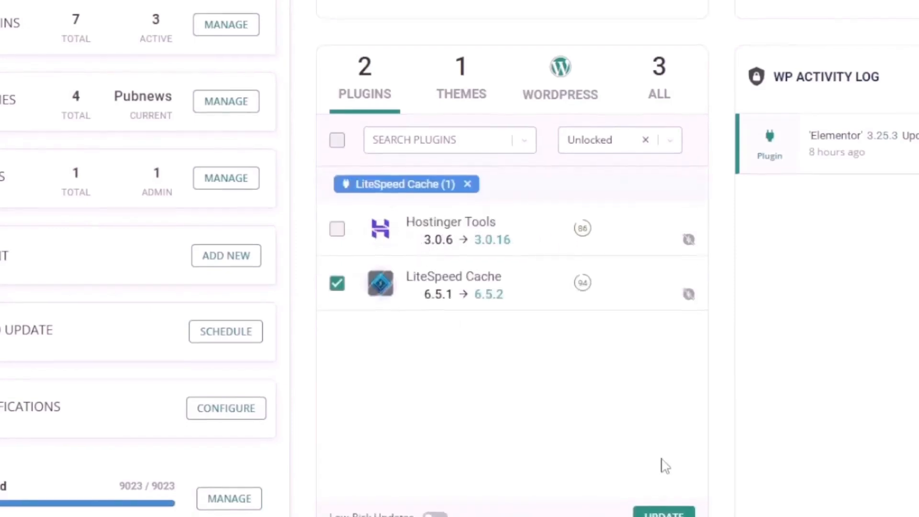
{"action": "scroll", "coordinate": [663, 464], "scroll_direction": "down", "scroll_amount": 1}
{"action": "left_click", "coordinate": [663, 454]}
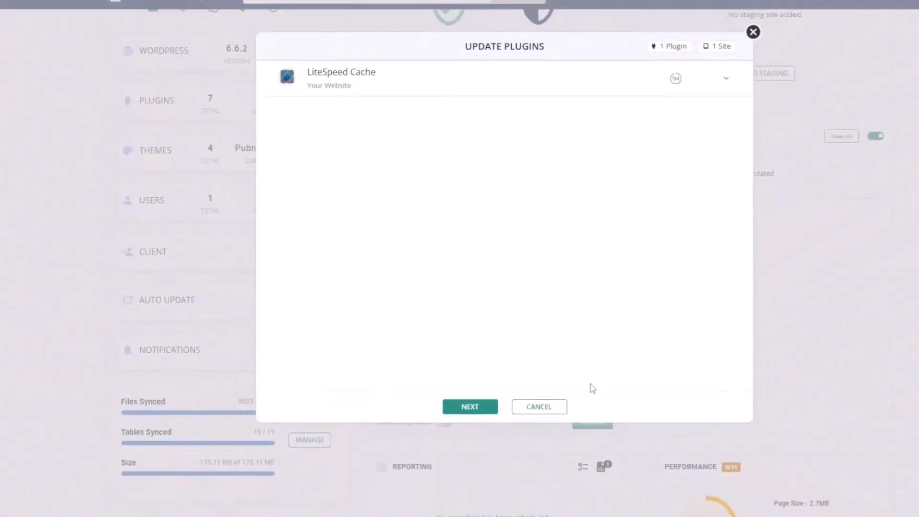
Step: Review the target site, try the Quick Update and Safe Update methods for LiteSpeed Cache, and close the dialog without updating
{"action": "left_click", "coordinate": [713, 94]}
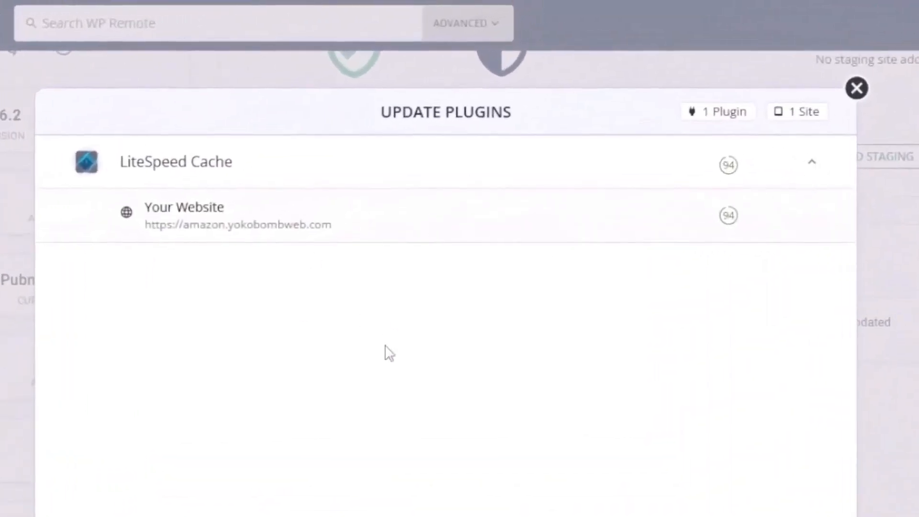
{"action": "left_click", "coordinate": [416, 452]}
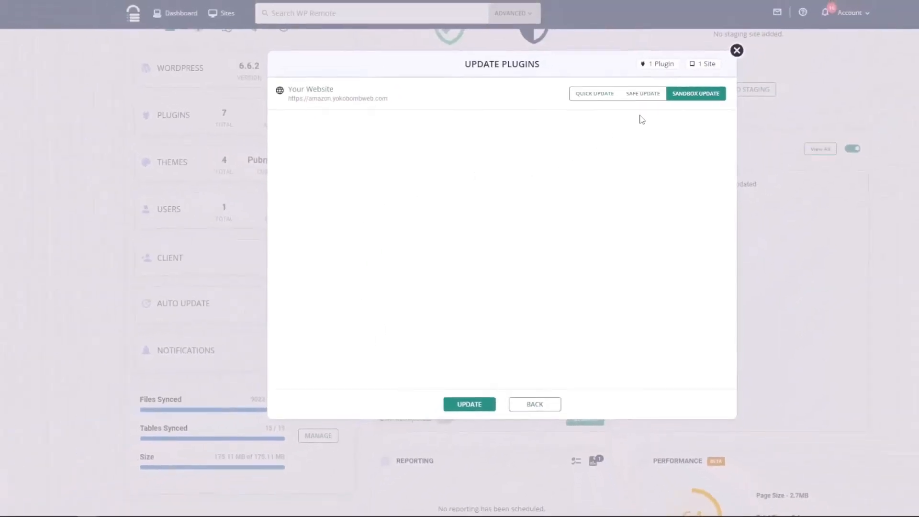
{"action": "left_click", "coordinate": [643, 94]}
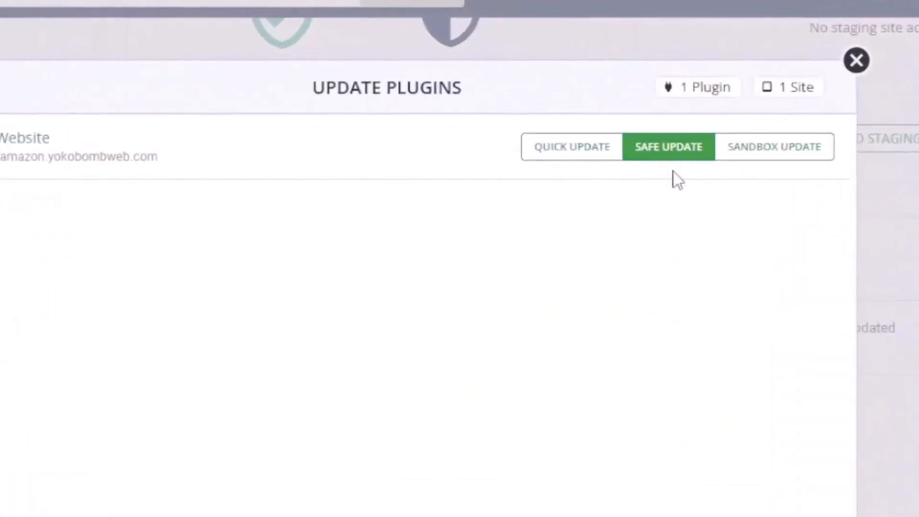
{"action": "left_click", "coordinate": [599, 150]}
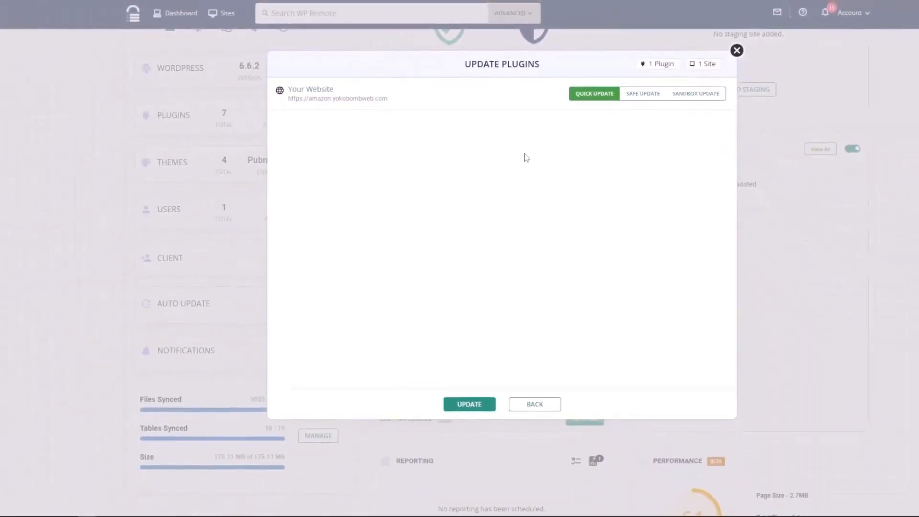
{"action": "left_click", "coordinate": [646, 98]}
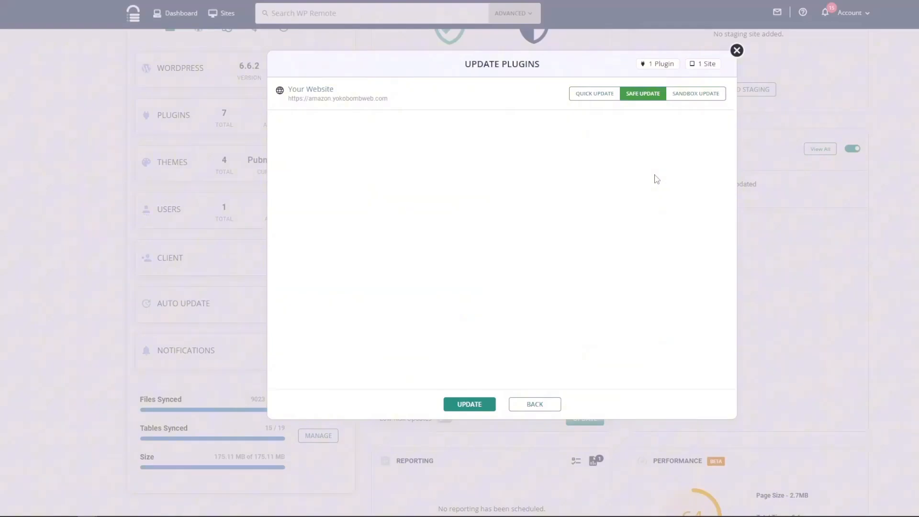
{"action": "left_click", "coordinate": [736, 51]}
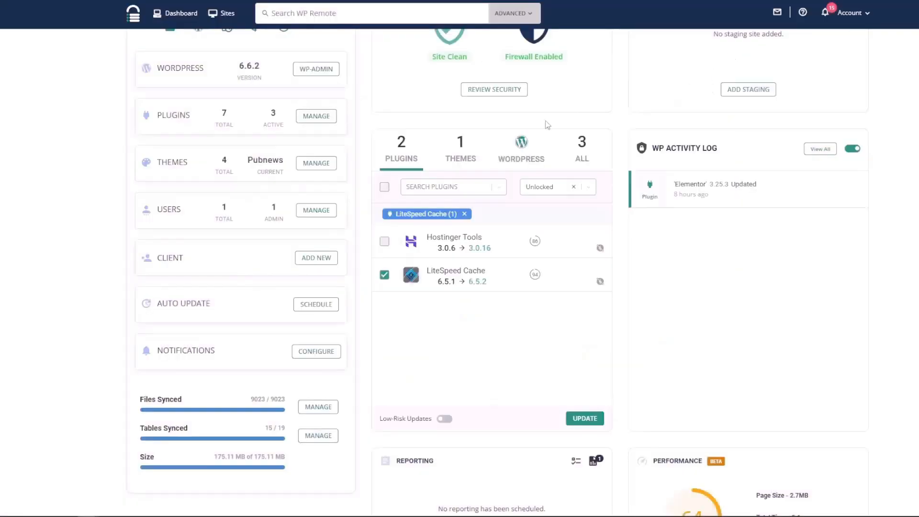
Step: Add Hostinger Tools to the selected plugins, open the update for both plugins, and close it without updating
{"action": "left_click", "coordinate": [383, 241]}
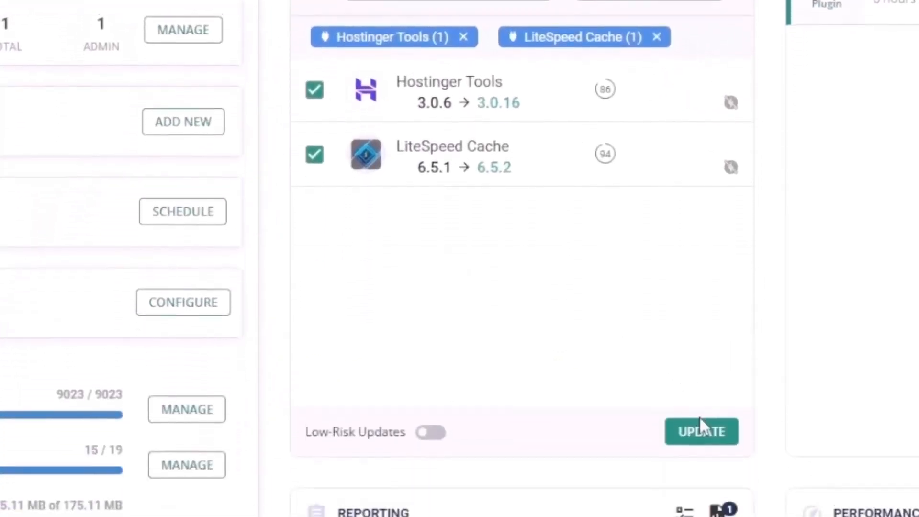
{"action": "left_click", "coordinate": [706, 400]}
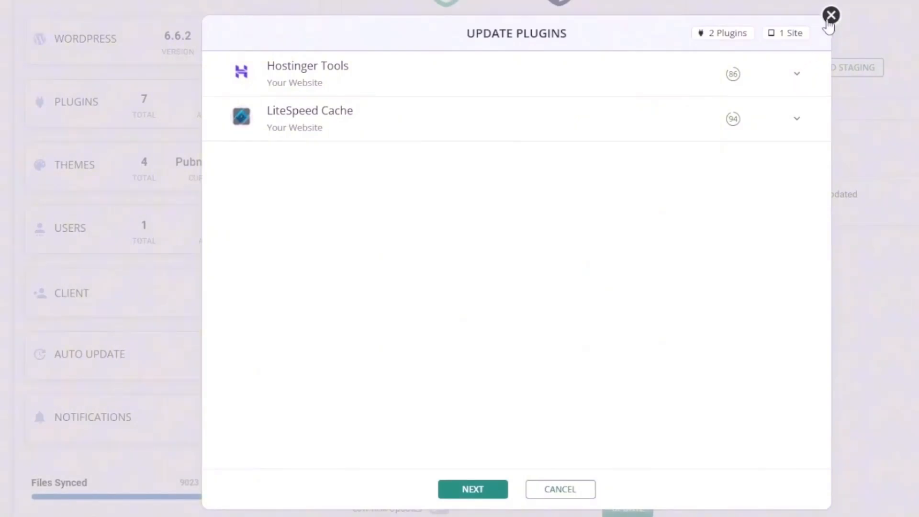
{"action": "left_click", "coordinate": [829, 17]}
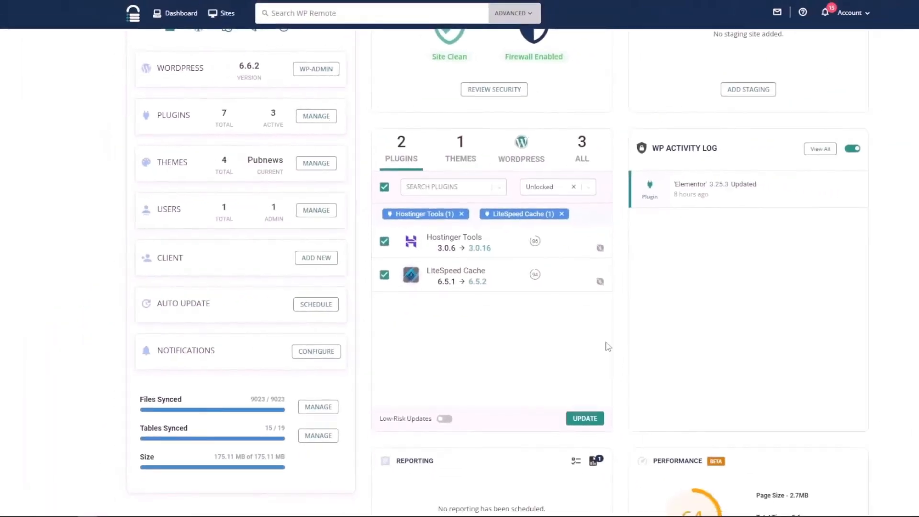
Step: Open the report scheduling form and review its interval, email settings and included report pages
{"action": "scroll", "coordinate": [622, 349], "scroll_direction": "down", "scroll_amount": 5}
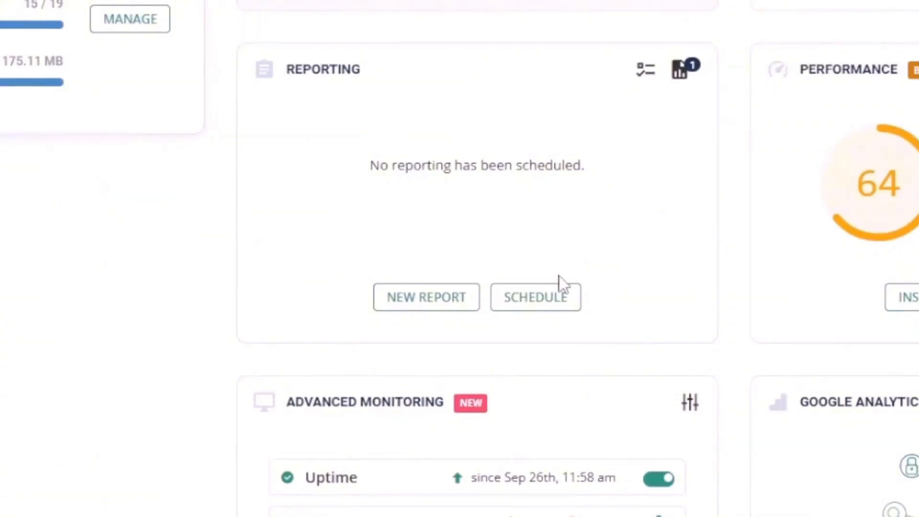
{"action": "left_click", "coordinate": [546, 308]}
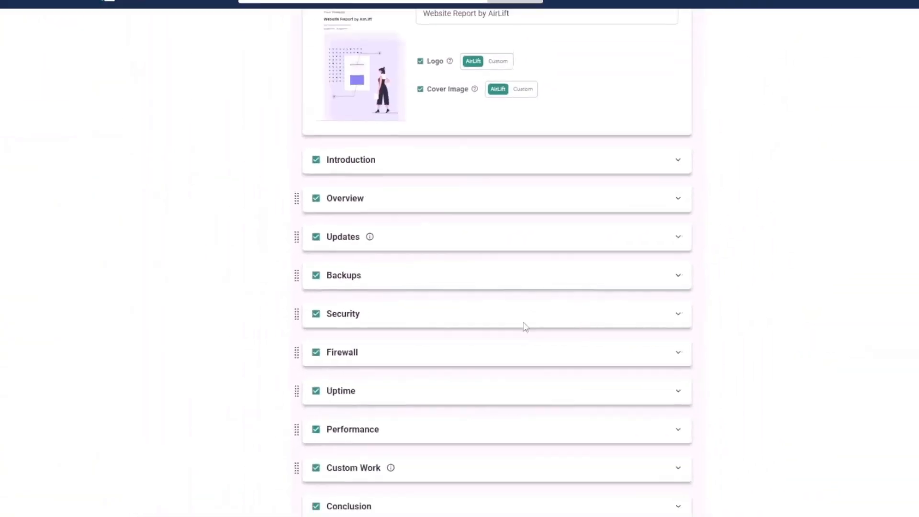
{"action": "scroll", "coordinate": [542, 334], "scroll_direction": "up", "scroll_amount": 7}
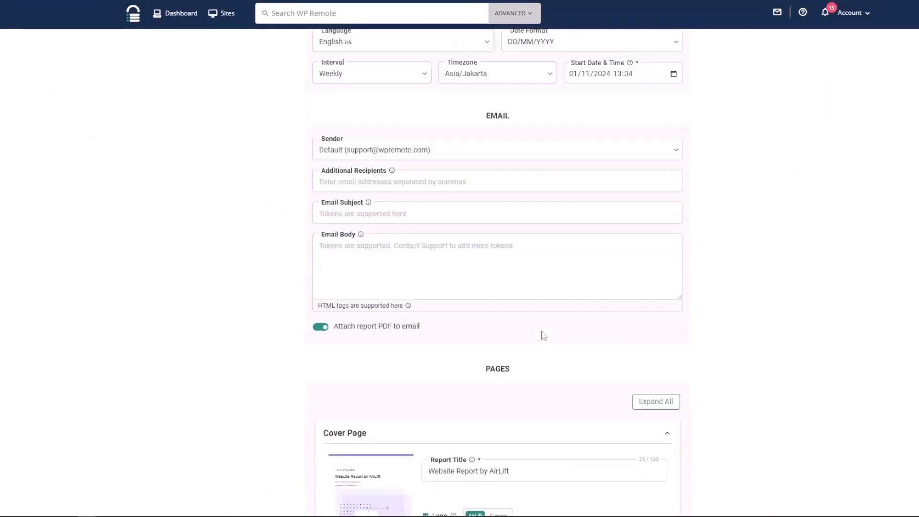
{"action": "scroll", "coordinate": [748, 380], "scroll_direction": "down", "scroll_amount": 6}
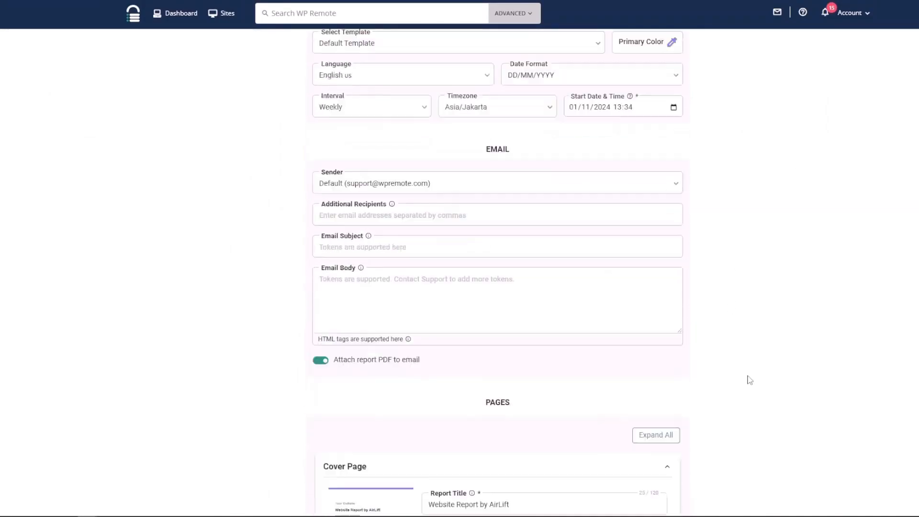
{"action": "scroll", "coordinate": [746, 382], "scroll_direction": "down", "scroll_amount": 8}
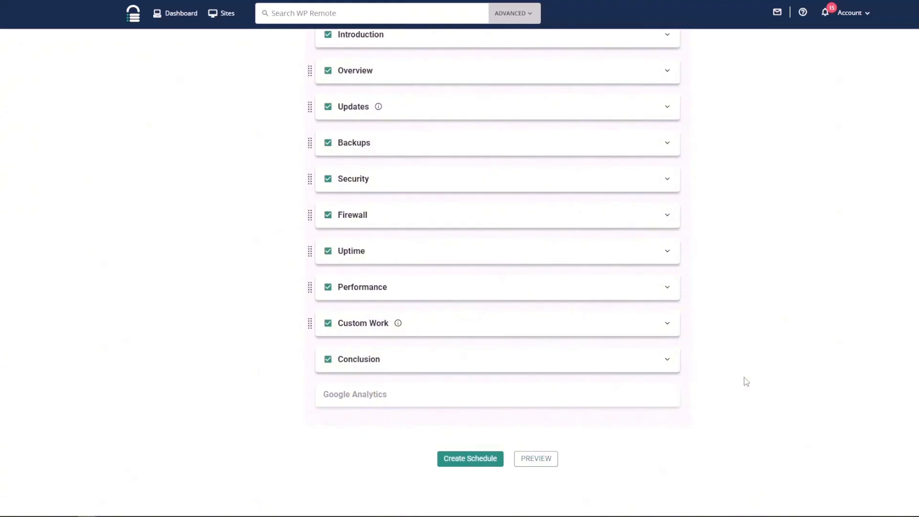
{"action": "scroll", "coordinate": [746, 382], "scroll_direction": "down", "scroll_amount": 2}
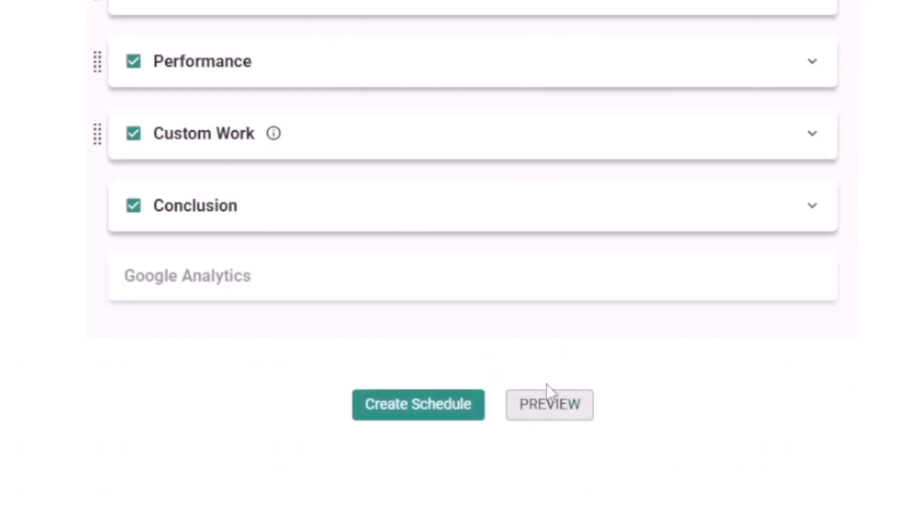
Step: Preview the report, page through from the cover to the Overview page, and close the preview
{"action": "left_click", "coordinate": [552, 412]}
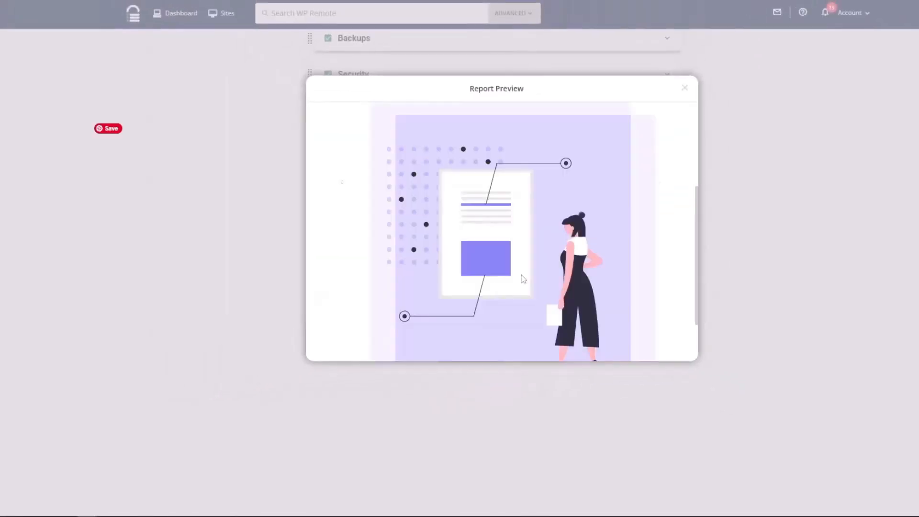
{"action": "scroll", "coordinate": [636, 261], "scroll_direction": "down", "scroll_amount": 2}
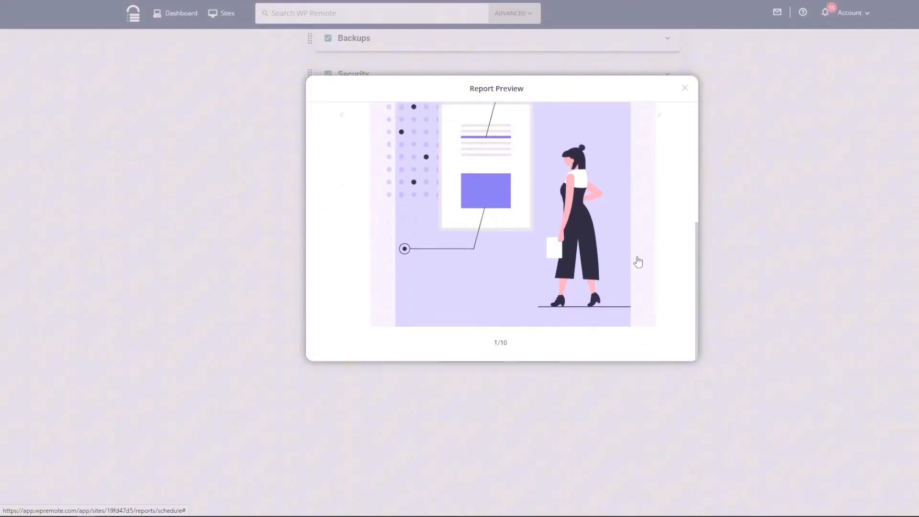
{"action": "left_click", "coordinate": [656, 251]}
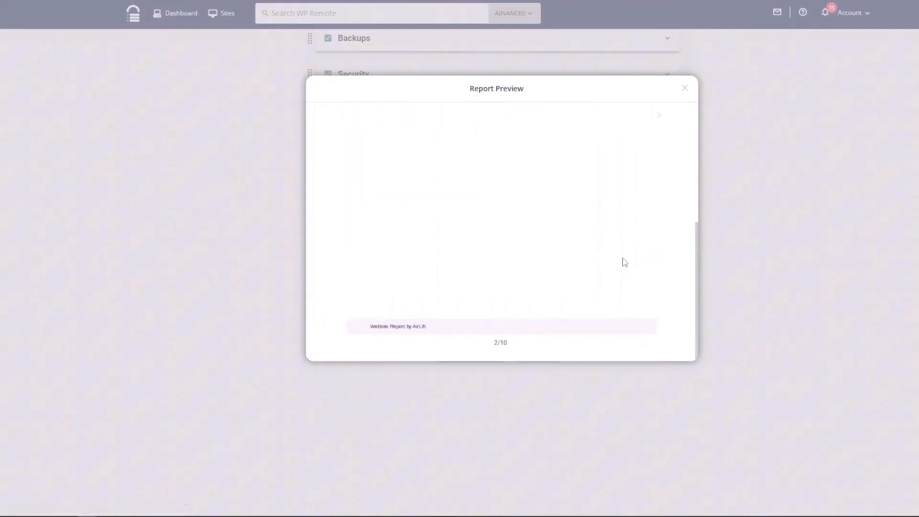
{"action": "left_click", "coordinate": [644, 227]}
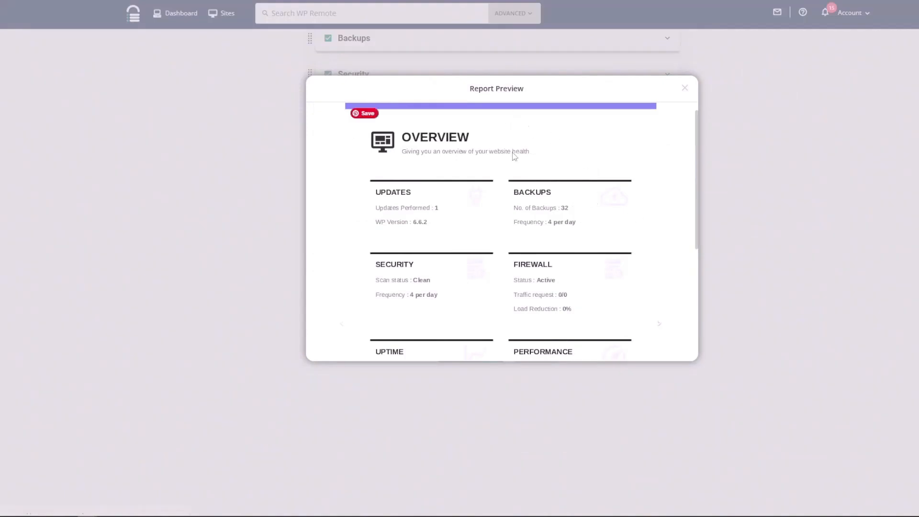
{"action": "left_click", "coordinate": [685, 89]}
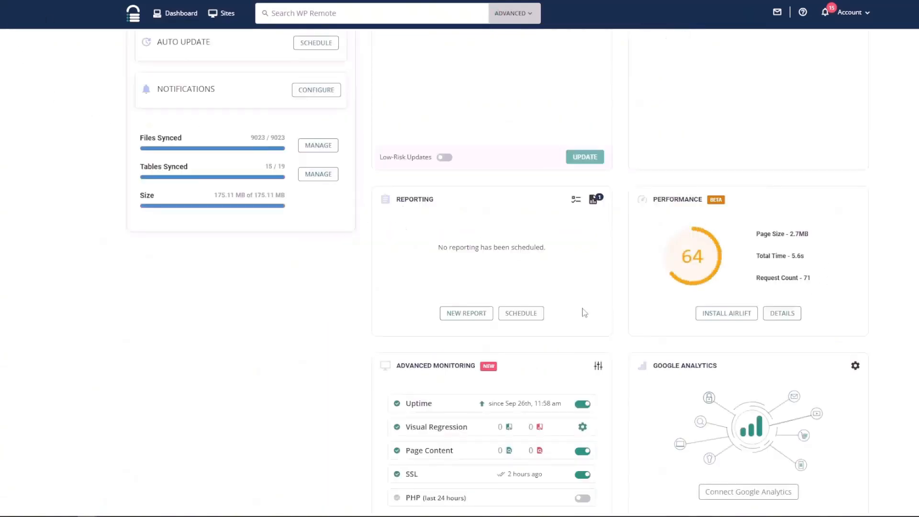
Step: Open the site's Advanced Monitoring details and review the current state and uptime rate under Uptime Monitoring
{"action": "scroll", "coordinate": [471, 290], "scroll_direction": "down", "scroll_amount": 3}
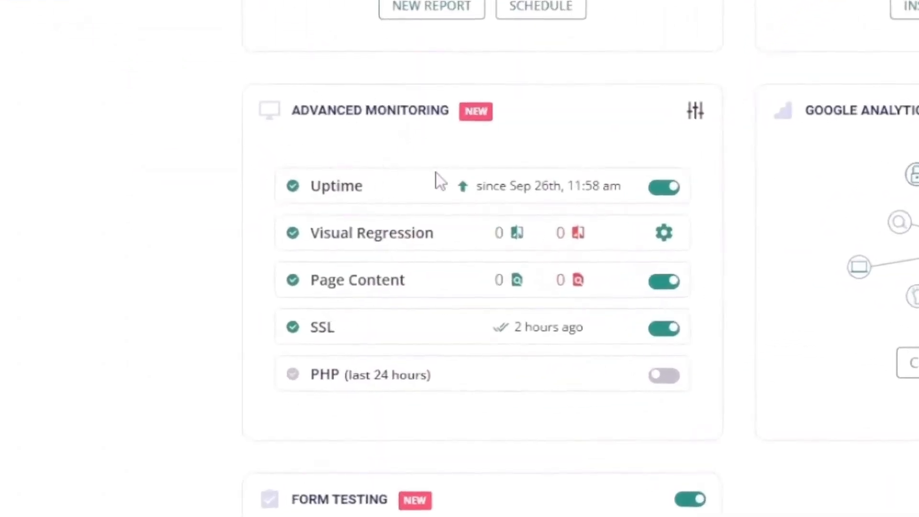
{"action": "left_click", "coordinate": [695, 113]}
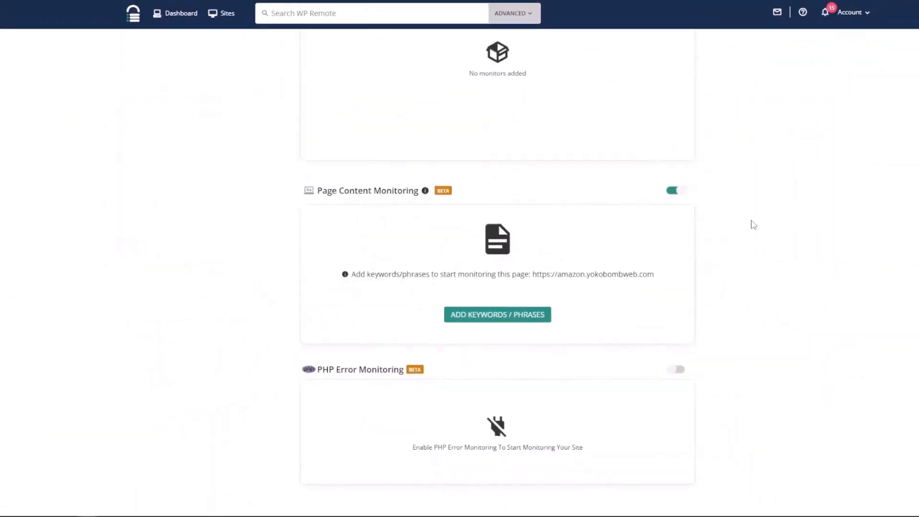
{"action": "scroll", "coordinate": [753, 224], "scroll_direction": "up", "scroll_amount": 10}
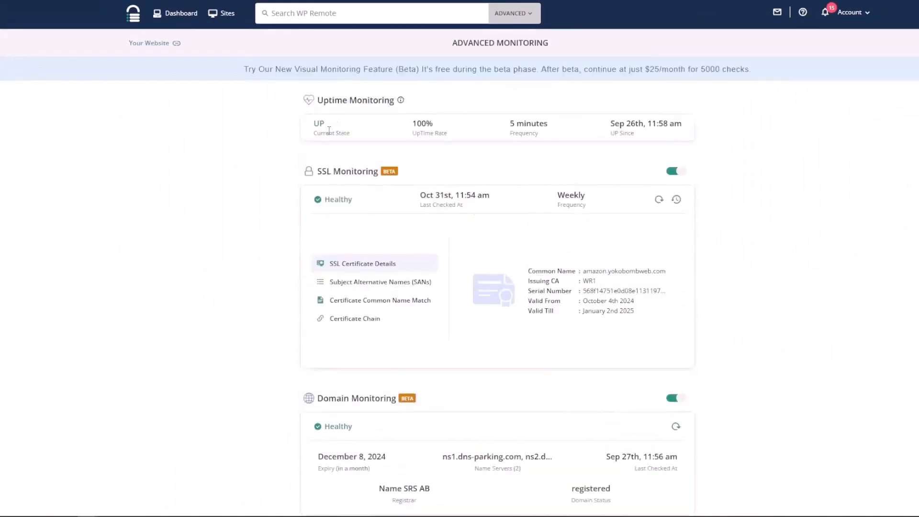
{"action": "left_click_drag", "start_coordinate": [346, 133], "coordinate": [328, 133]}
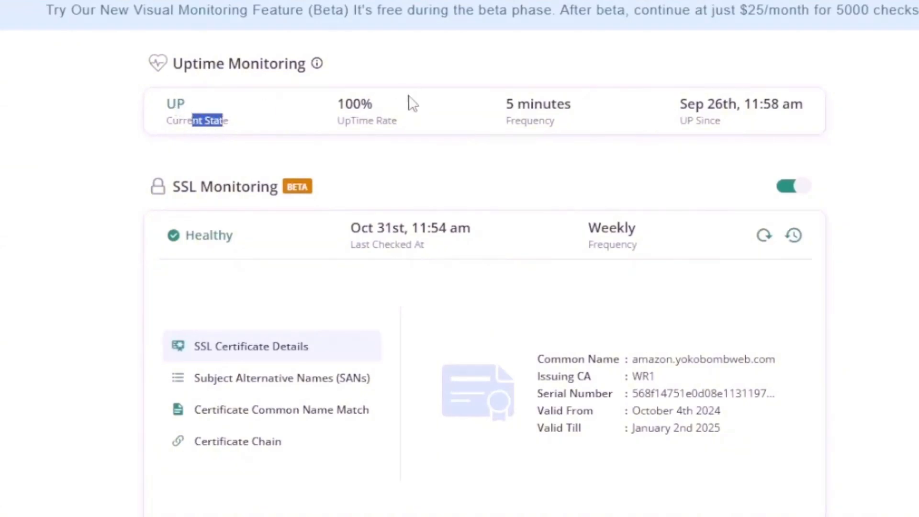
{"action": "left_click_drag", "start_coordinate": [352, 100], "coordinate": [372, 108]}
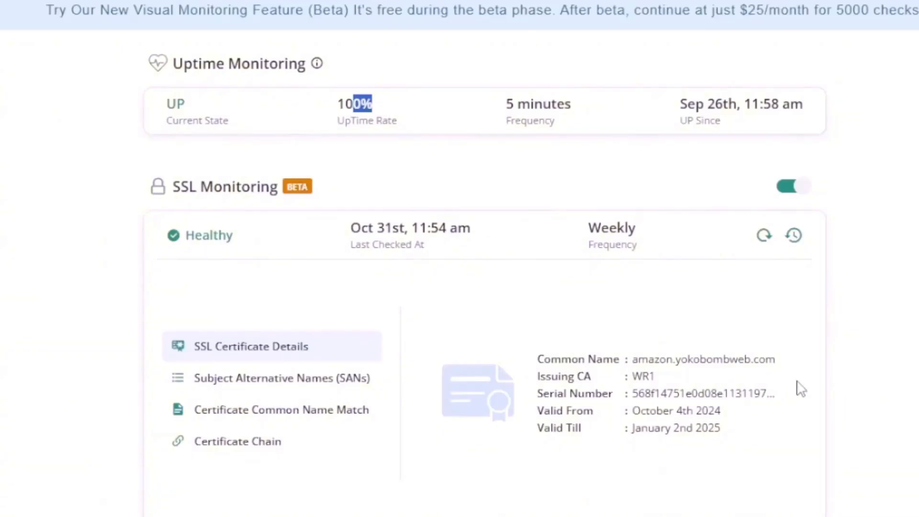
Step: Look through the SSL, Domain, Visual and Page Content Monitoring sections, including the monitor and keyword options
{"action": "scroll", "coordinate": [798, 387], "scroll_direction": "down", "scroll_amount": 5}
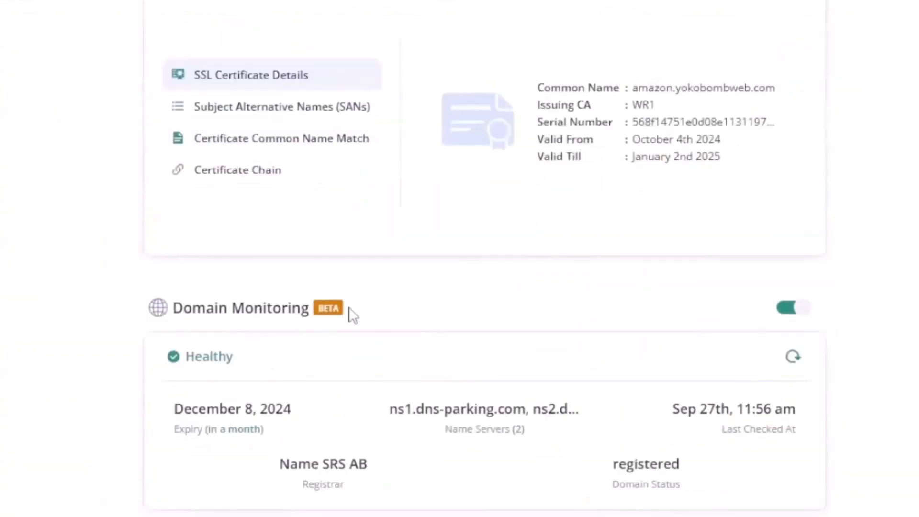
{"action": "scroll", "coordinate": [611, 482], "scroll_direction": "down", "scroll_amount": 3}
{"action": "scroll", "coordinate": [536, 384], "scroll_direction": "down", "scroll_amount": 3}
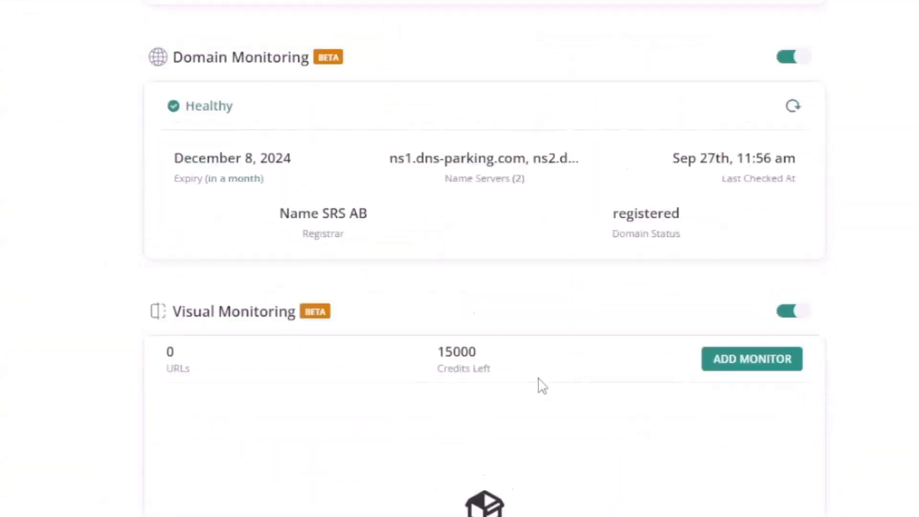
{"action": "scroll", "coordinate": [158, 123], "scroll_direction": "down", "scroll_amount": 3}
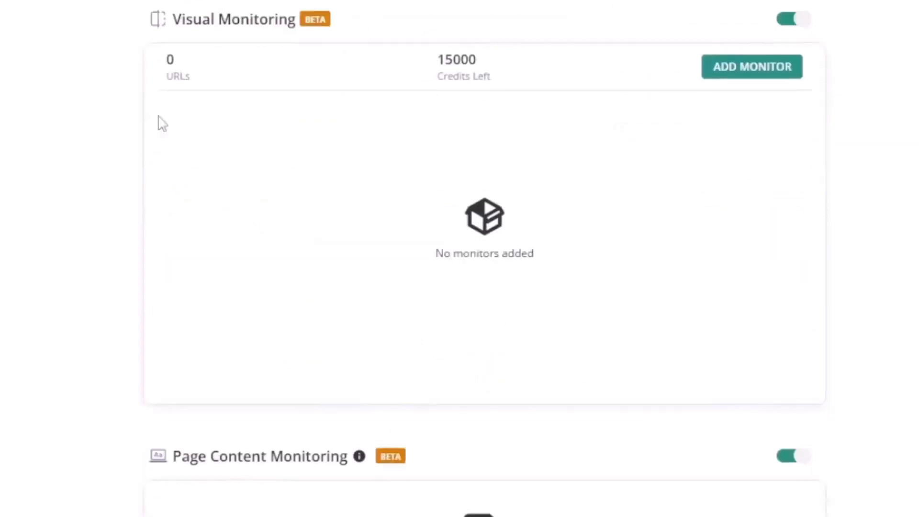
{"action": "scroll", "coordinate": [195, 103], "scroll_direction": "up", "scroll_amount": 2}
{"action": "scroll", "coordinate": [297, 213], "scroll_direction": "down", "scroll_amount": 5}
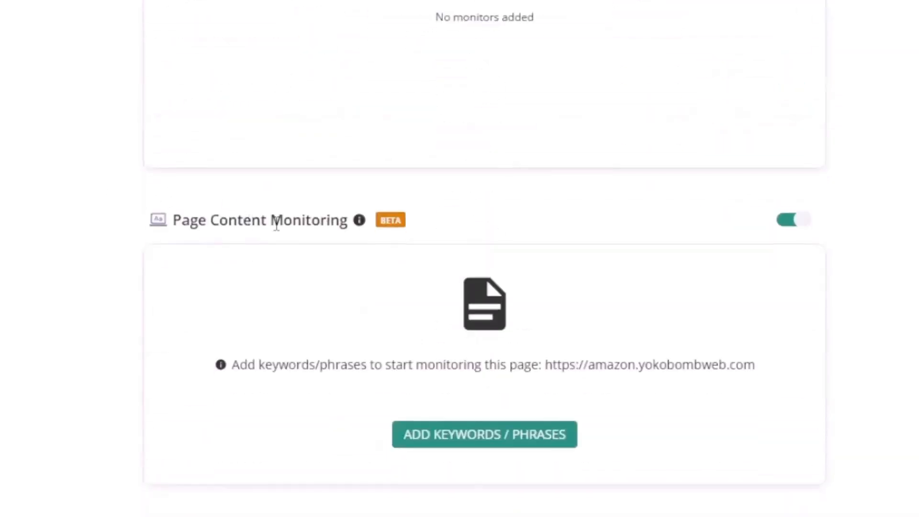
{"action": "scroll", "coordinate": [182, 295], "scroll_direction": "down", "scroll_amount": 5}
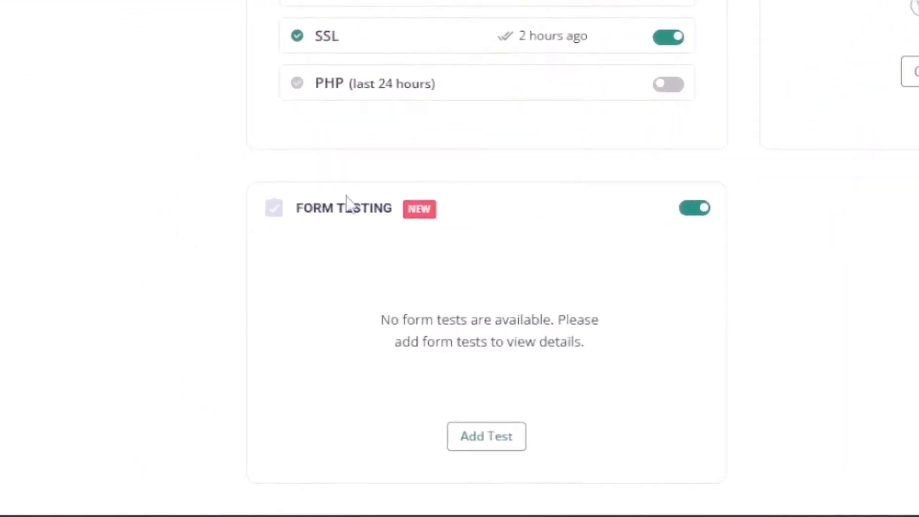
Step: Start adding a staging site from the site overview, browse the backup versions, and confirm Oct 31st 2024, 12:37 PM
{"action": "scroll", "coordinate": [563, 254], "scroll_direction": "up", "scroll_amount": 10}
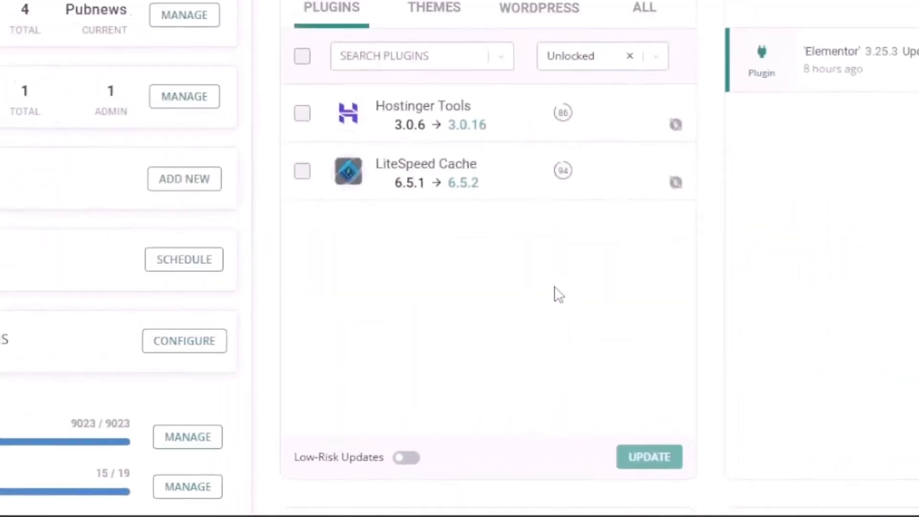
{"action": "scroll", "coordinate": [809, 278], "scroll_direction": "up", "scroll_amount": 2}
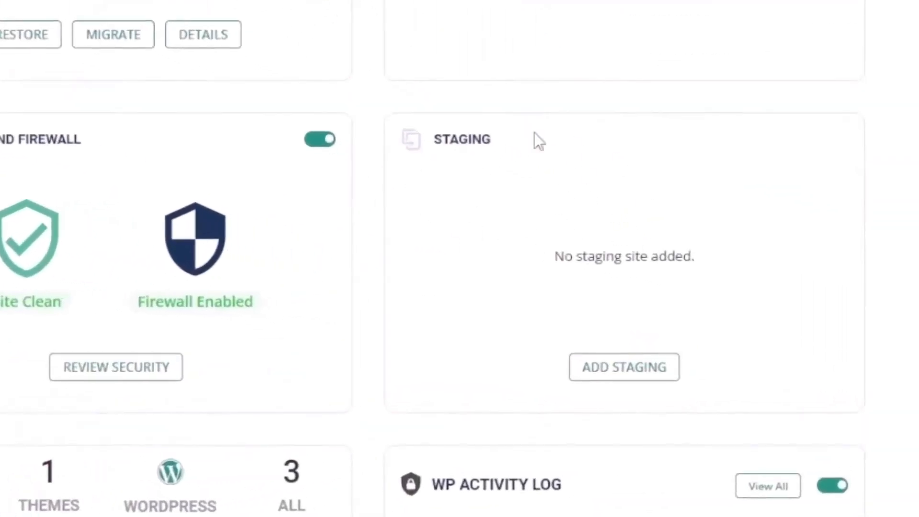
{"action": "left_click", "coordinate": [629, 378]}
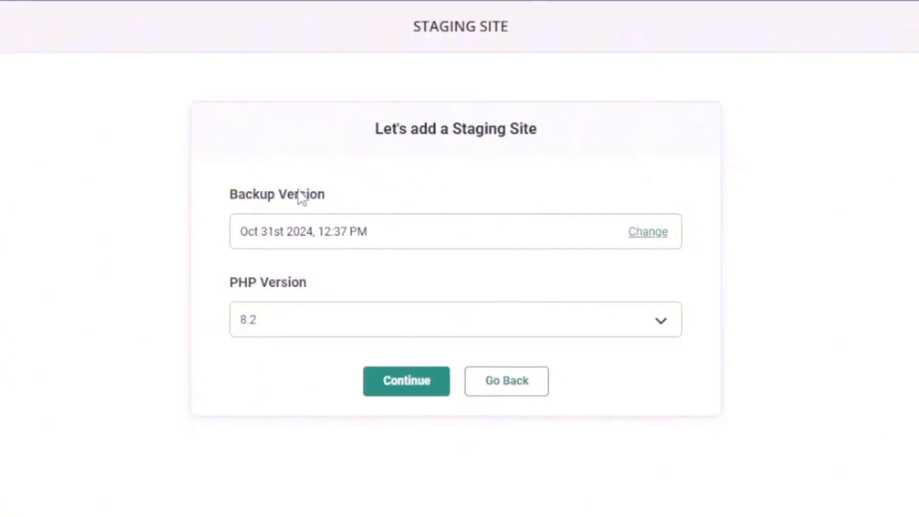
{"action": "left_click", "coordinate": [652, 234]}
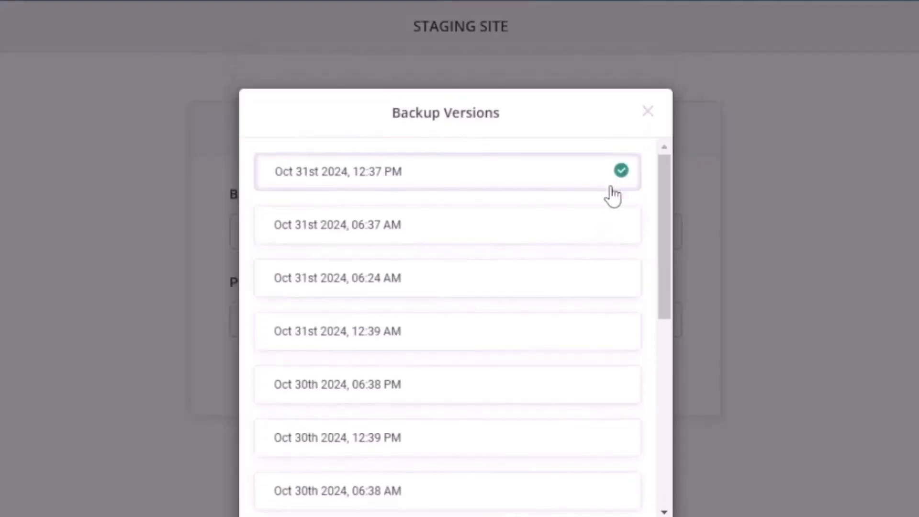
{"action": "left_click_drag", "start_coordinate": [668, 213], "coordinate": [689, 333]}
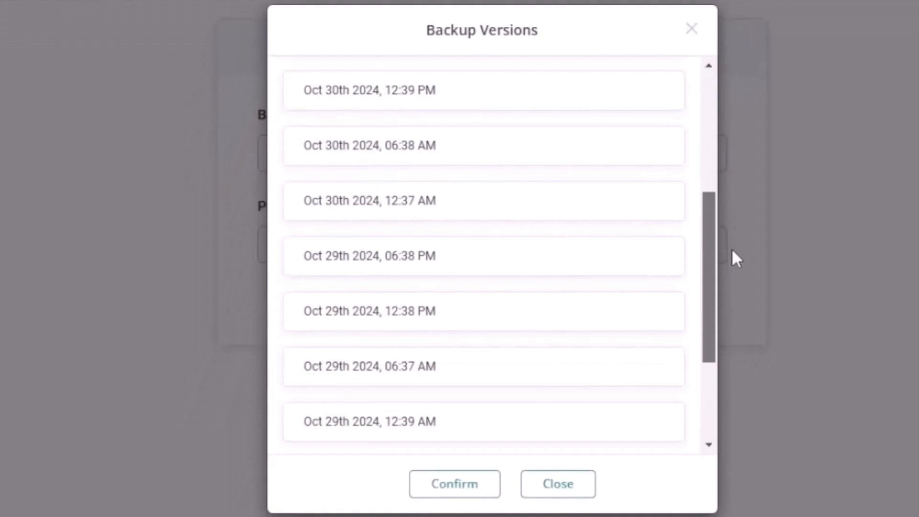
{"action": "left_click_drag", "start_coordinate": [708, 231], "coordinate": [722, 113]}
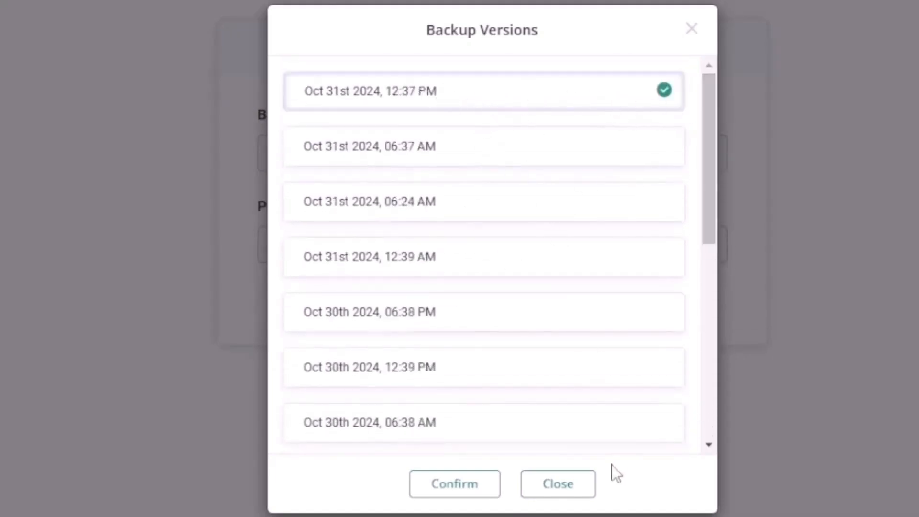
{"action": "left_click", "coordinate": [450, 484]}
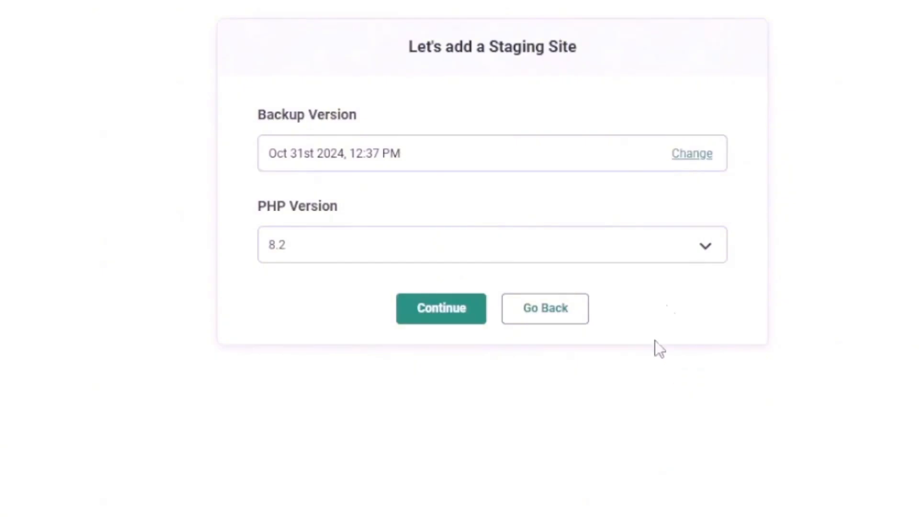
Step: Check the PHP version choices, keep 8.2, and create the staging site
{"action": "left_click", "coordinate": [590, 248]}
{"action": "left_click", "coordinate": [842, 292]}
{"action": "left_click", "coordinate": [450, 312]}
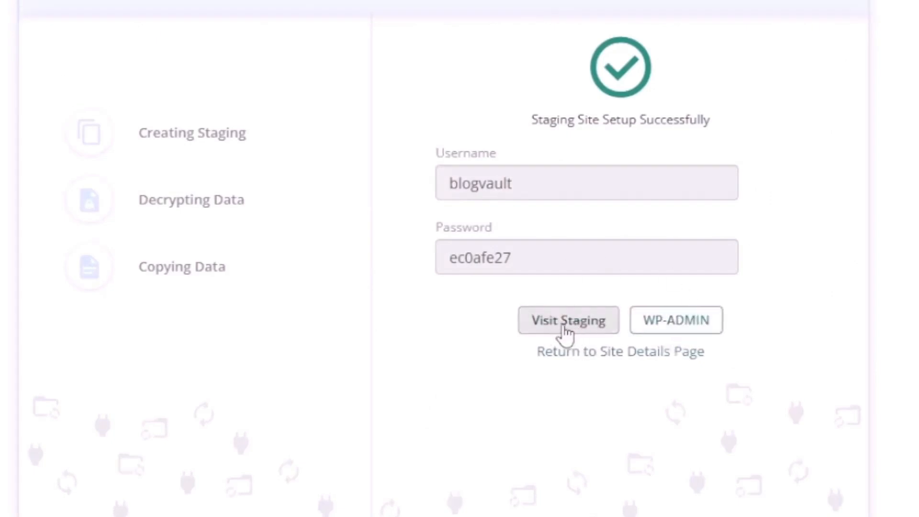
Step: Visit the new staging site, sign in with the staging username and password, and browse its home page
{"action": "left_click", "coordinate": [565, 327]}
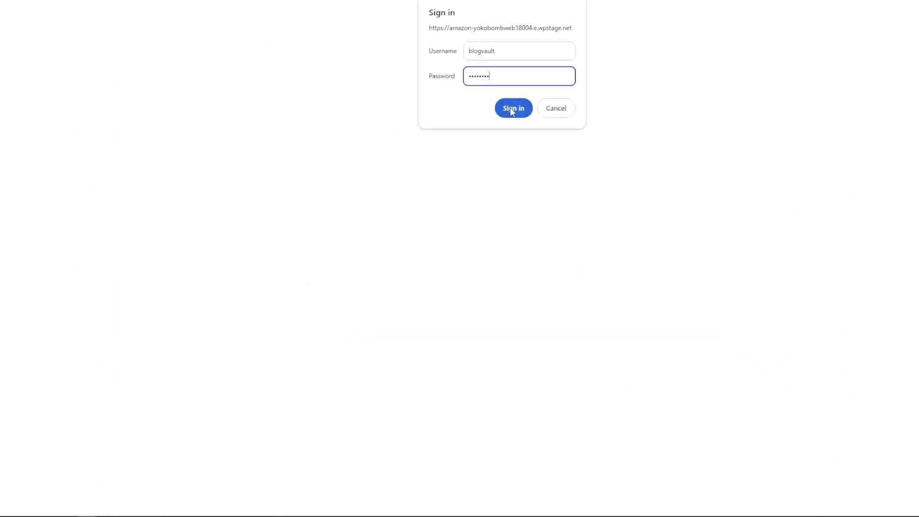
{"action": "left_click", "coordinate": [512, 108]}
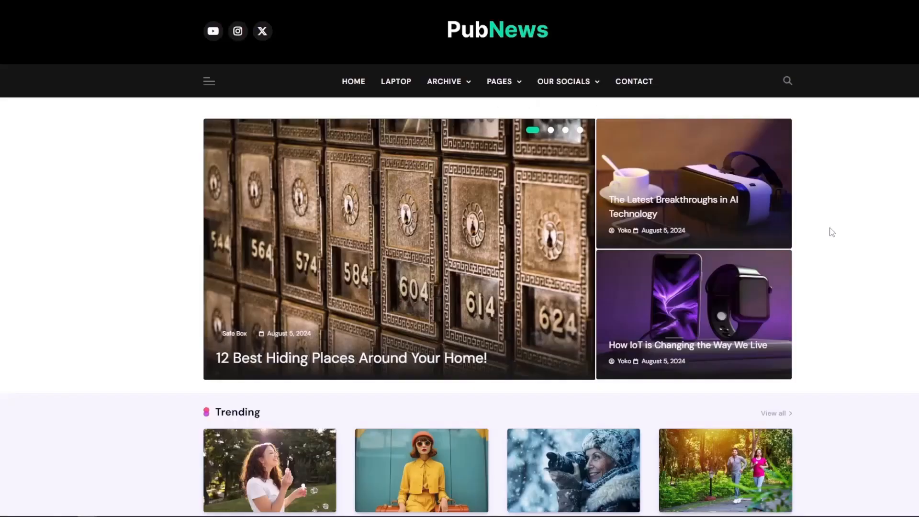
{"action": "scroll", "coordinate": [845, 256], "scroll_direction": "down", "scroll_amount": 2}
{"action": "scroll", "coordinate": [847, 259], "scroll_direction": "down", "scroll_amount": 5}
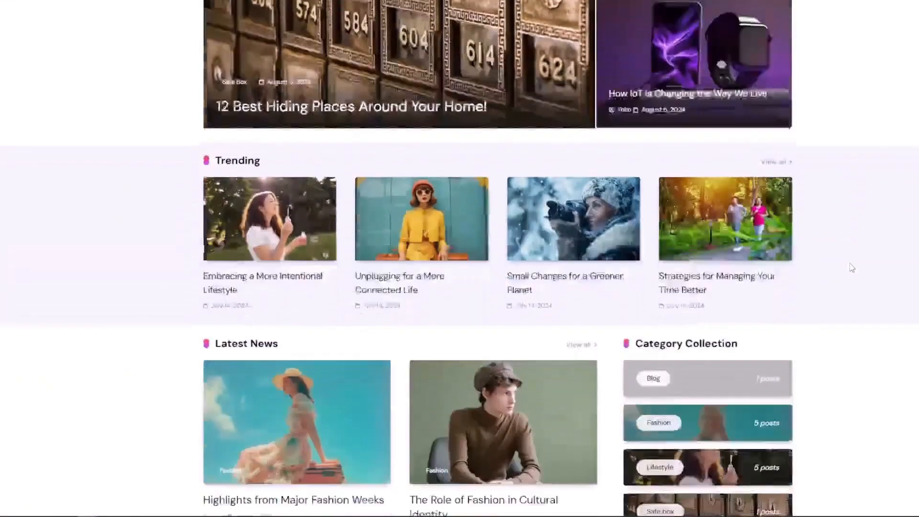
Step: Look through the featured posts, Trending, Latest News and Category Collection sections of the staging site's home page
{"action": "scroll", "coordinate": [849, 276], "scroll_direction": "down", "scroll_amount": 4}
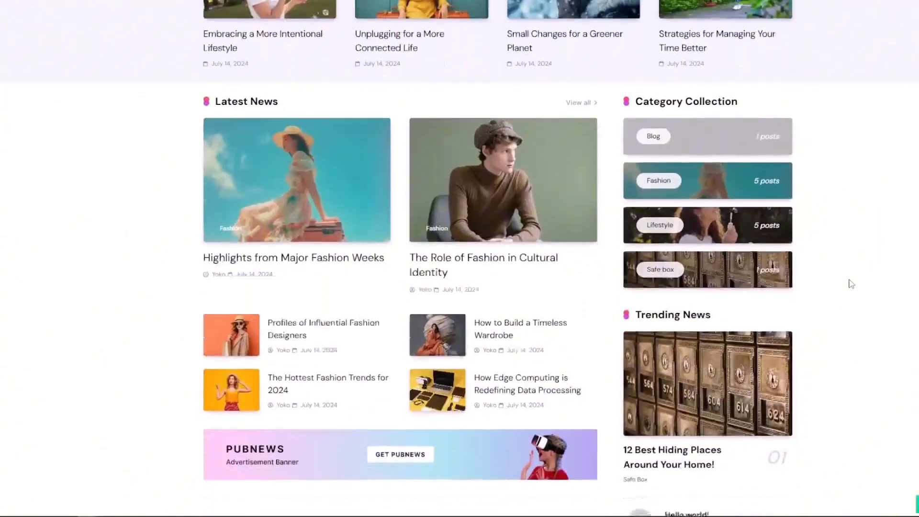
{"action": "scroll", "coordinate": [850, 290], "scroll_direction": "up", "scroll_amount": 5}
{"action": "scroll", "coordinate": [852, 296], "scroll_direction": "up", "scroll_amount": 5}
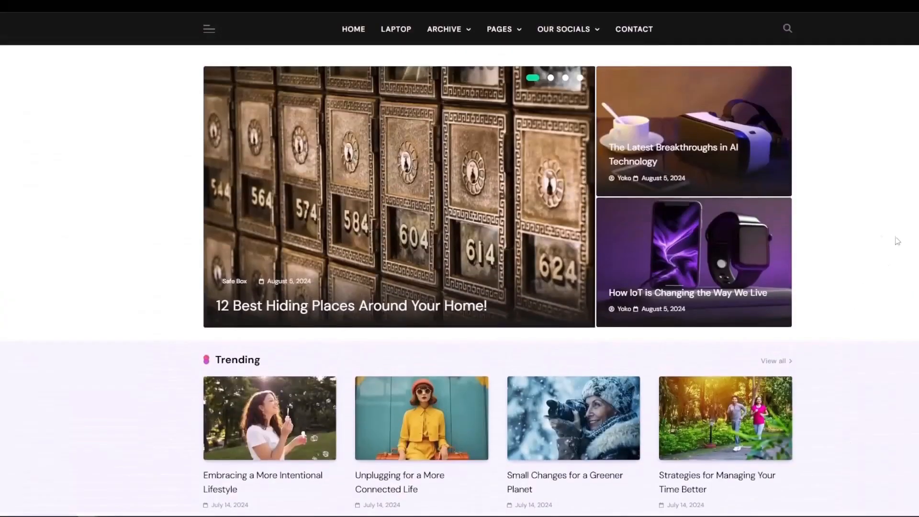
{"action": "scroll", "coordinate": [853, 338], "scroll_direction": "down", "scroll_amount": 3}
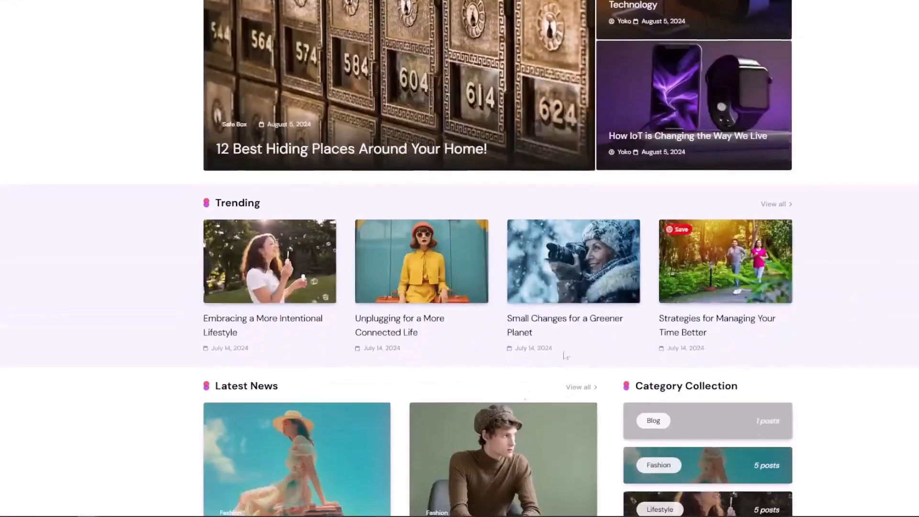
{"action": "scroll", "coordinate": [809, 395], "scroll_direction": "down", "scroll_amount": 2}
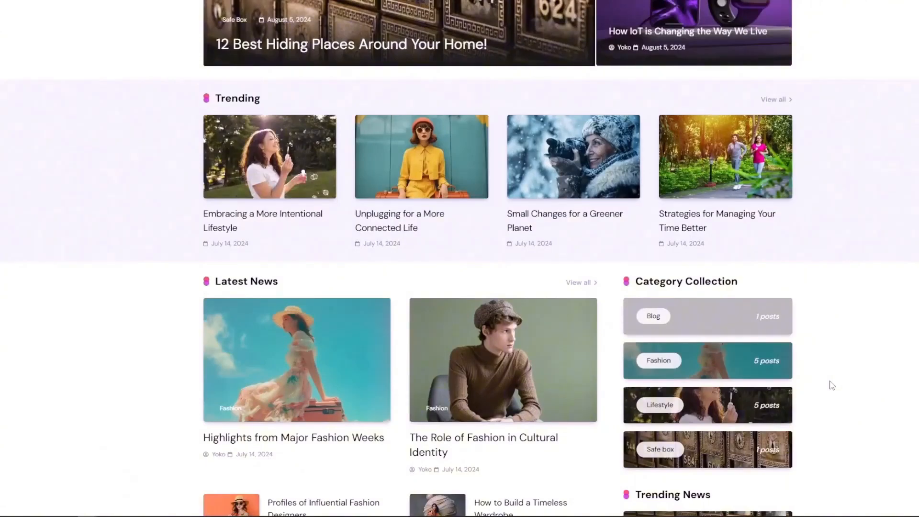
{"action": "scroll", "coordinate": [832, 386], "scroll_direction": "down", "scroll_amount": 2}
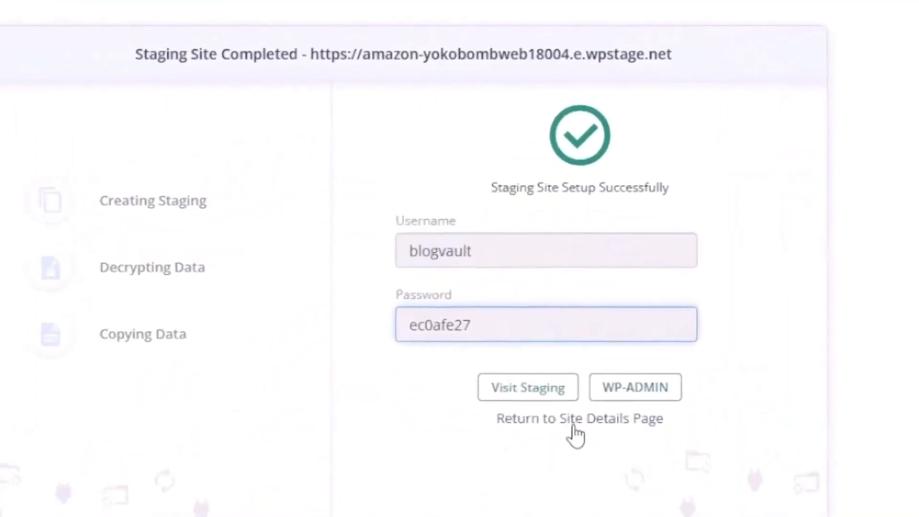
Step: Return to the site details page and review the Staging card and the full WP Activity Log
{"action": "left_click", "coordinate": [573, 427]}
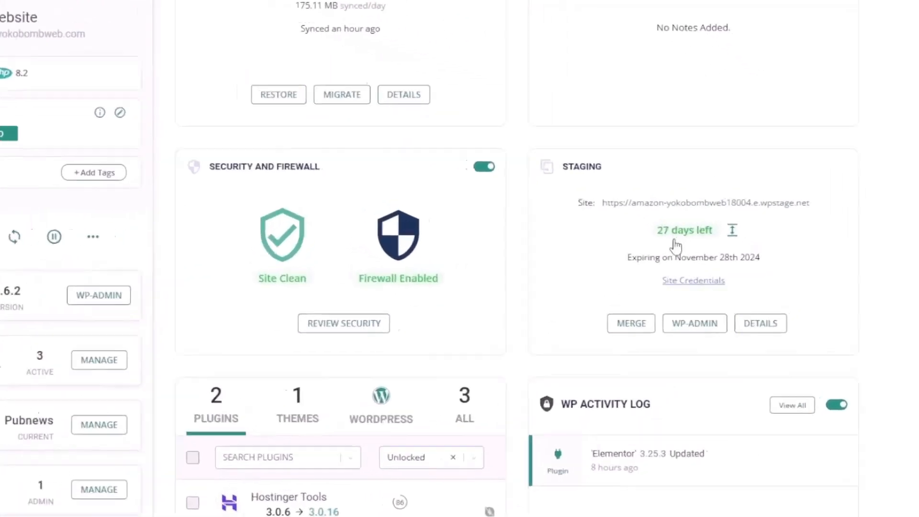
{"action": "scroll", "coordinate": [765, 247], "scroll_direction": "down", "scroll_amount": 2}
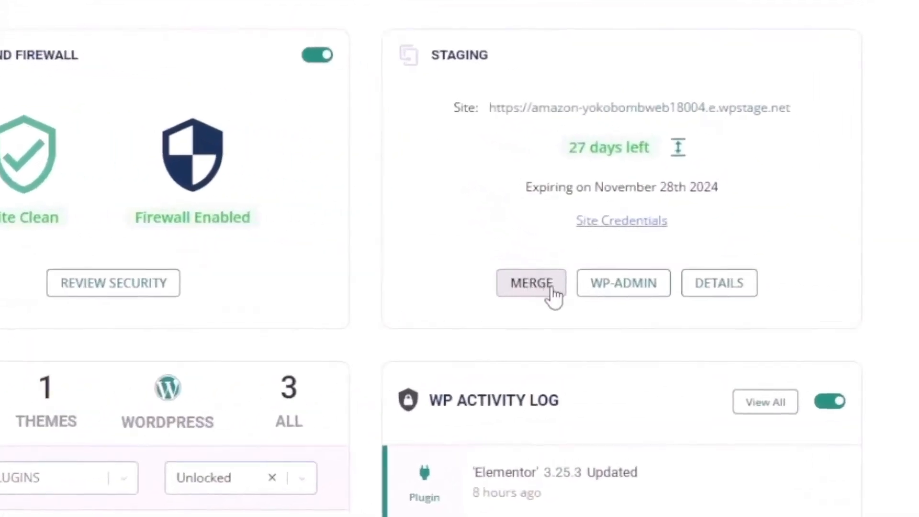
{"action": "scroll", "coordinate": [519, 313], "scroll_direction": "down", "scroll_amount": 5}
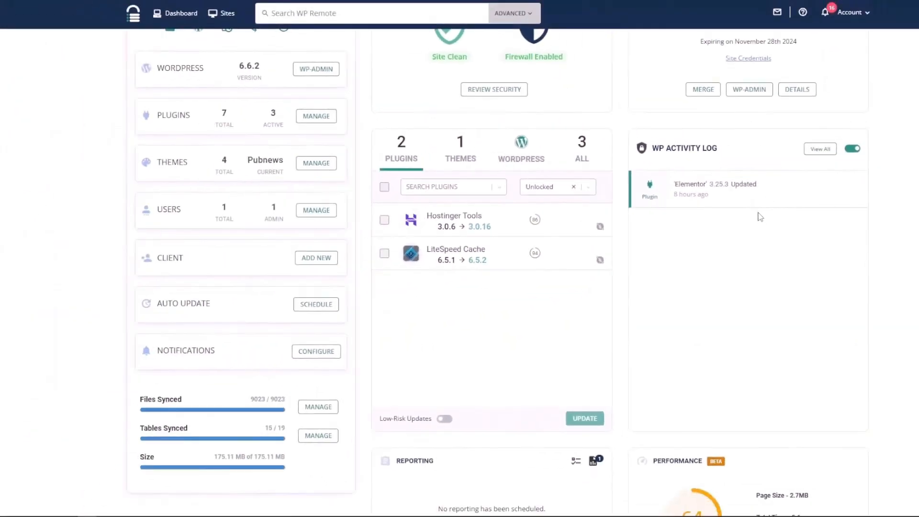
{"action": "scroll", "coordinate": [760, 217], "scroll_direction": "down", "scroll_amount": 1}
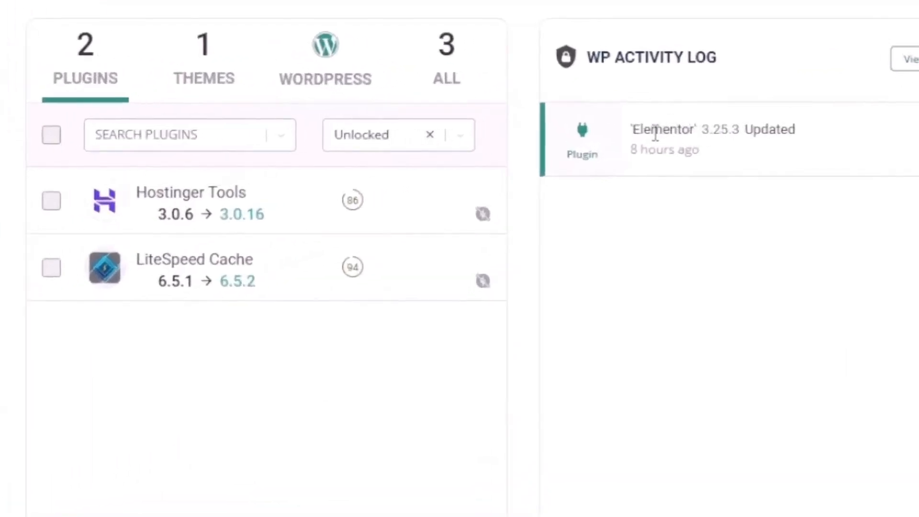
{"action": "left_click_drag", "start_coordinate": [643, 134], "coordinate": [689, 131]}
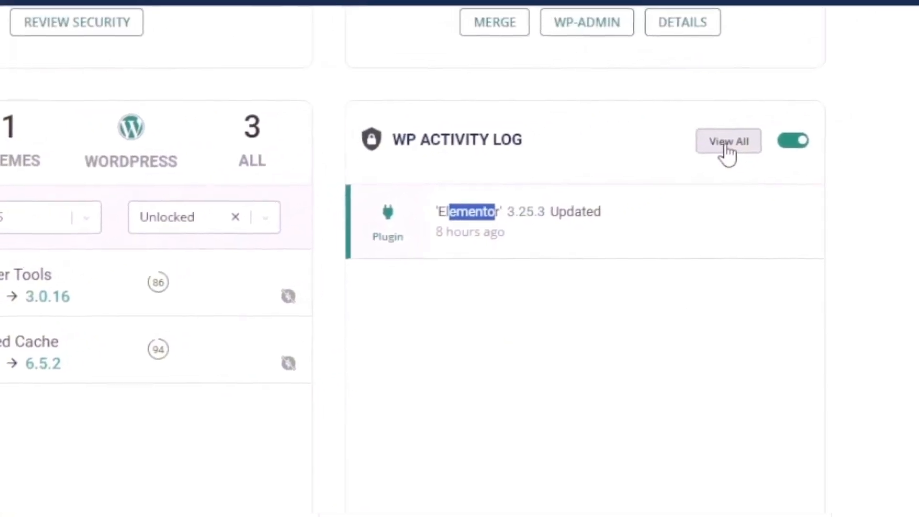
{"action": "left_click", "coordinate": [727, 144]}
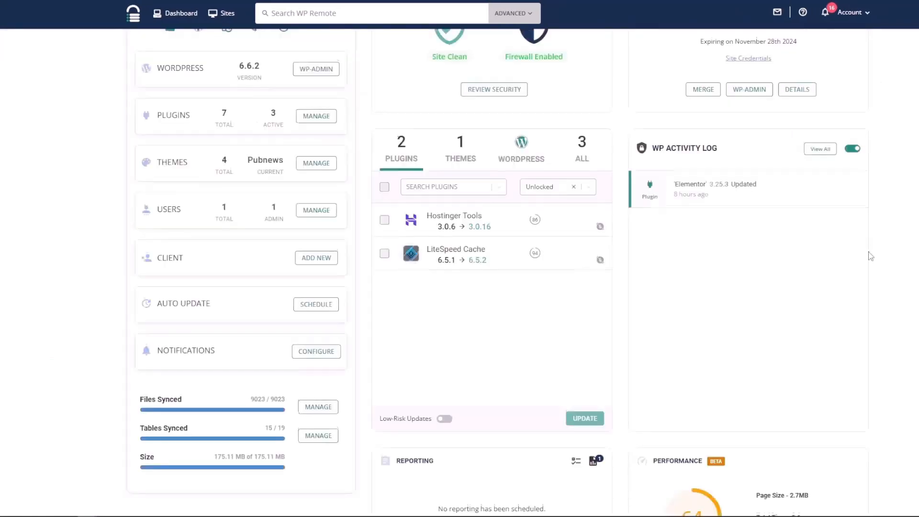
Step: Look over the Performance card with its Airlift option and the Google Analytics card on the site overview
{"action": "scroll", "coordinate": [870, 256], "scroll_direction": "down", "scroll_amount": 7}
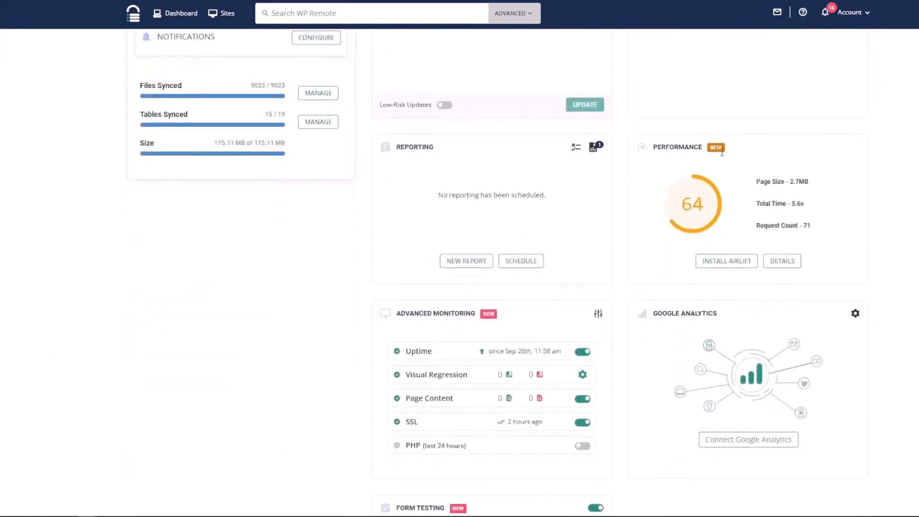
{"action": "scroll", "coordinate": [723, 163], "scroll_direction": "down", "scroll_amount": 1}
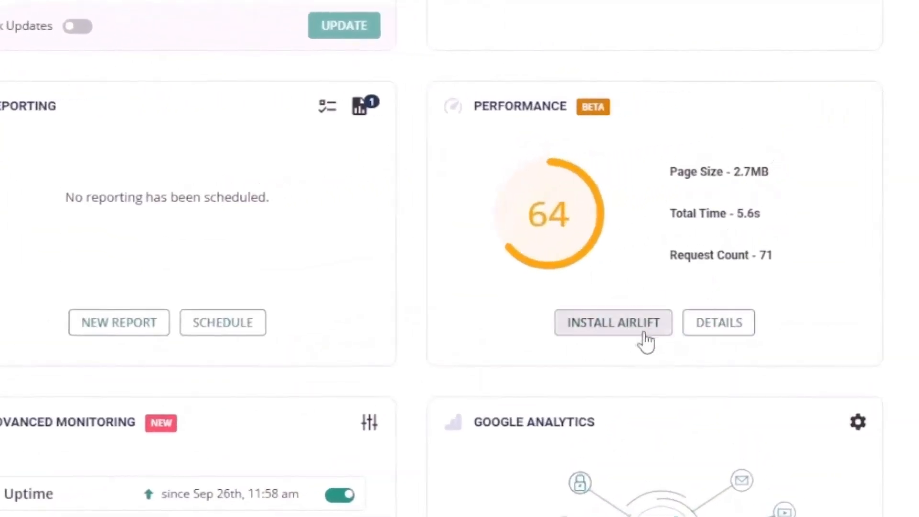
{"action": "scroll", "coordinate": [840, 356], "scroll_direction": "down", "scroll_amount": 2}
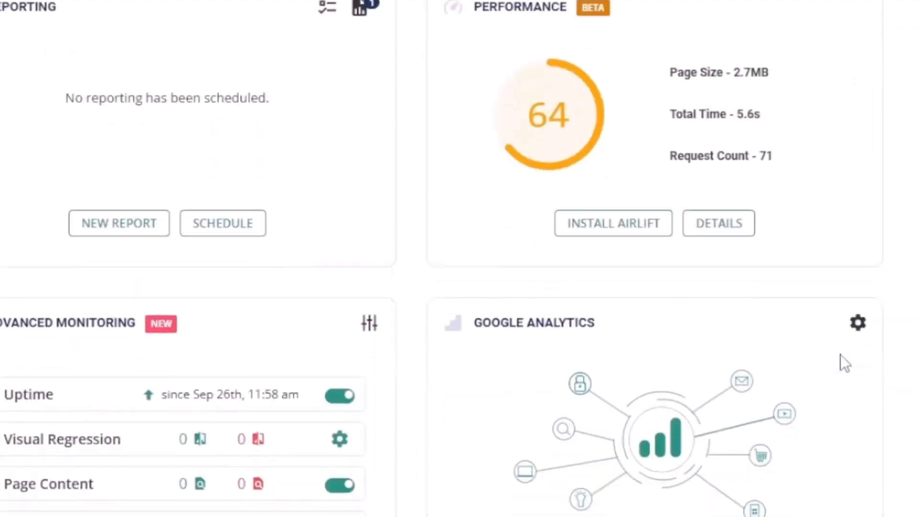
{"action": "scroll", "coordinate": [853, 348], "scroll_direction": "up", "scroll_amount": 2}
{"action": "scroll", "coordinate": [853, 348], "scroll_direction": "down", "scroll_amount": 3}
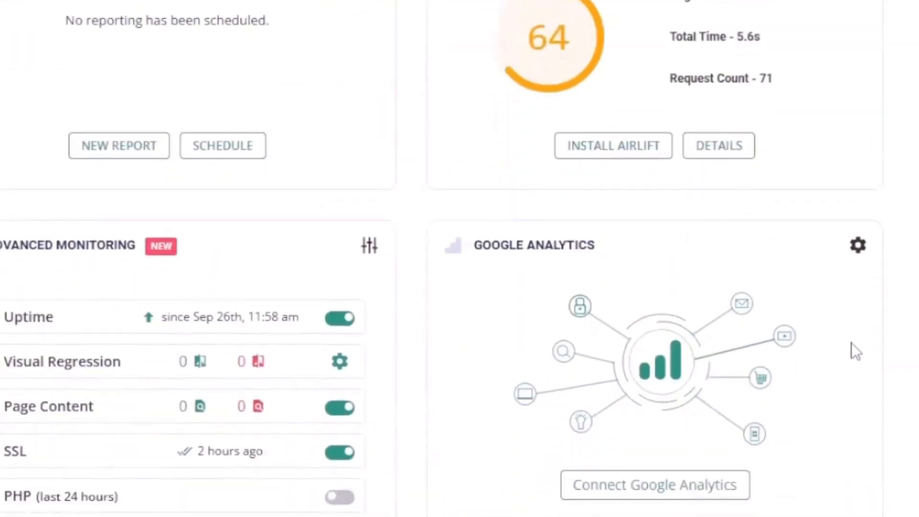
{"action": "scroll", "coordinate": [568, 268], "scroll_direction": "down", "scroll_amount": 2}
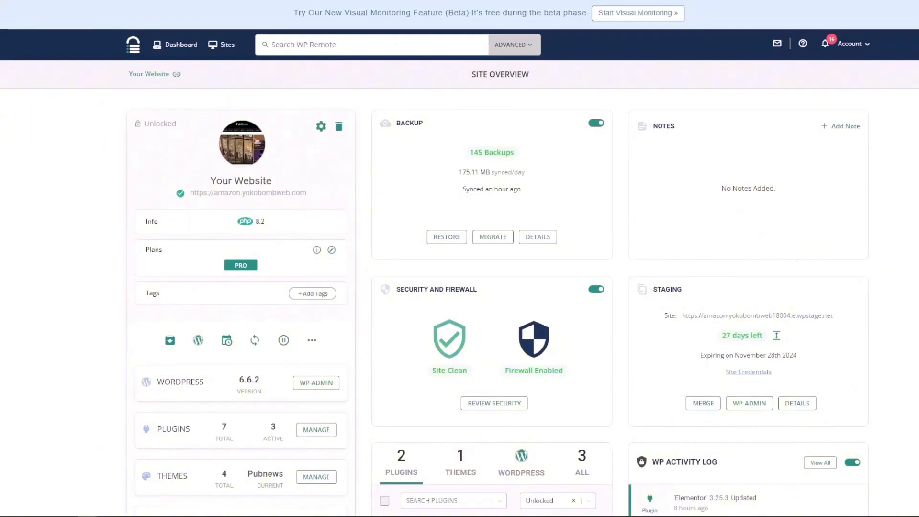
Step: Review the site overview once more, covering the backup, security, staging, plugin update and activity log cards
{"action": "scroll", "coordinate": [459, 288], "scroll_direction": "down", "scroll_amount": 2}
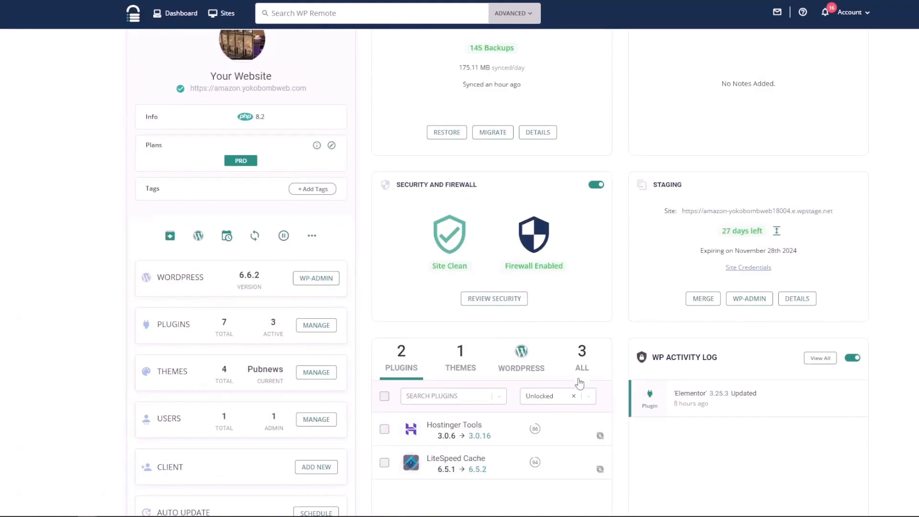
{"action": "scroll", "coordinate": [622, 390], "scroll_direction": "down", "scroll_amount": 1}
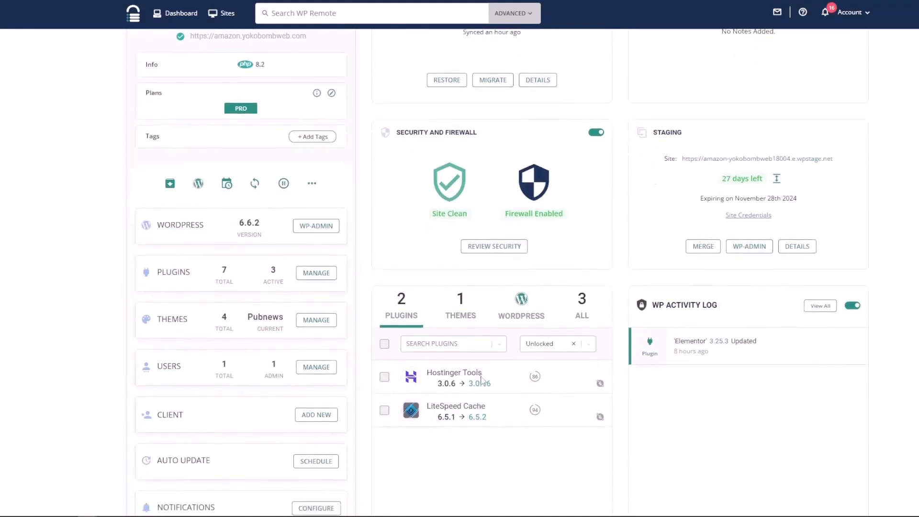
{"action": "scroll", "coordinate": [601, 410], "scroll_direction": "down", "scroll_amount": 2}
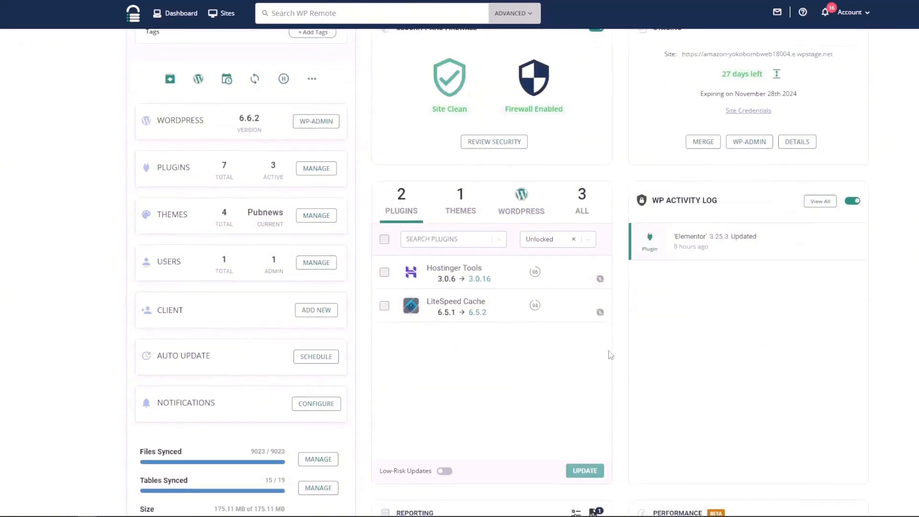
{"action": "scroll", "coordinate": [609, 373], "scroll_direction": "up", "scroll_amount": 4}
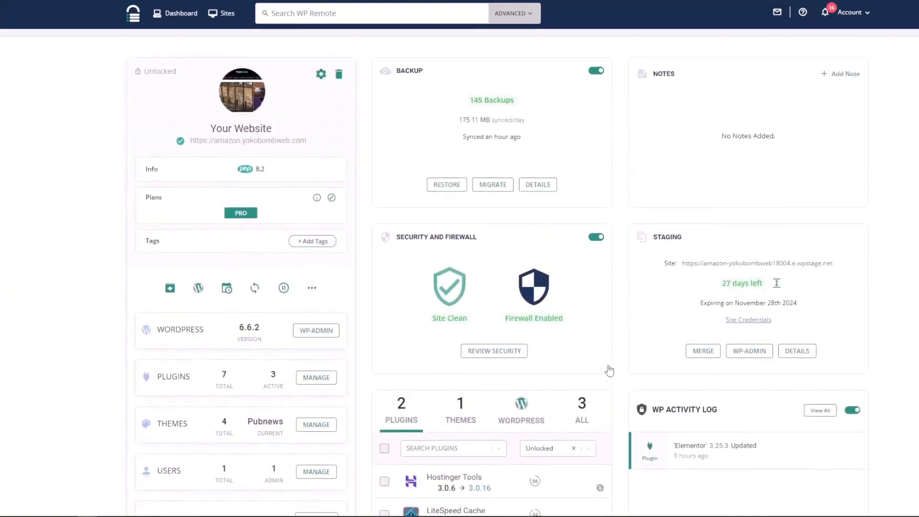
{"action": "scroll", "coordinate": [625, 390], "scroll_direction": "down", "scroll_amount": 2}
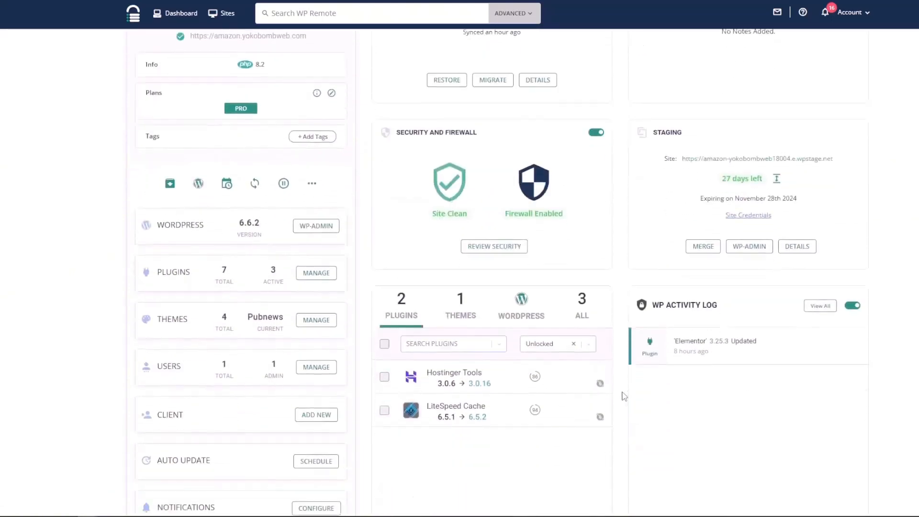
{"action": "scroll", "coordinate": [694, 355], "scroll_direction": "up", "scroll_amount": 3}
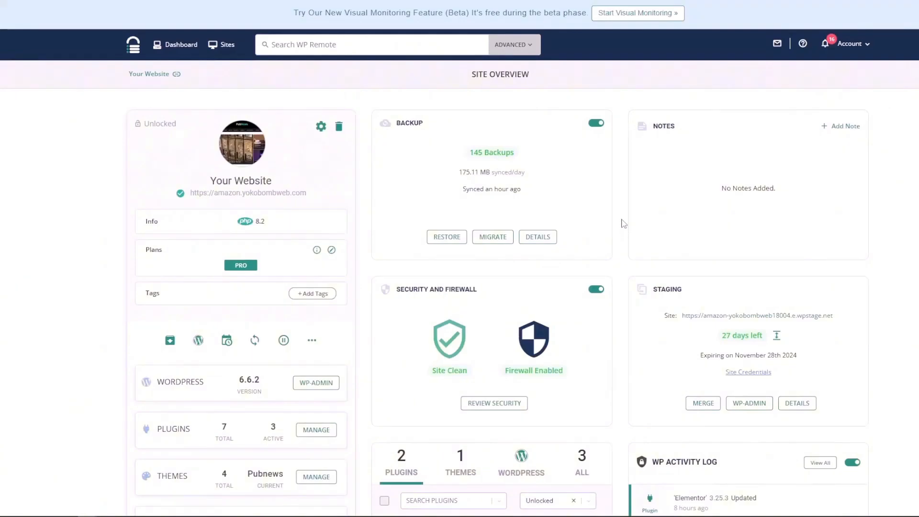
{"action": "scroll", "coordinate": [623, 224], "scroll_direction": "down", "scroll_amount": 1}
{"action": "scroll", "coordinate": [624, 224], "scroll_direction": "up", "scroll_amount": 1}
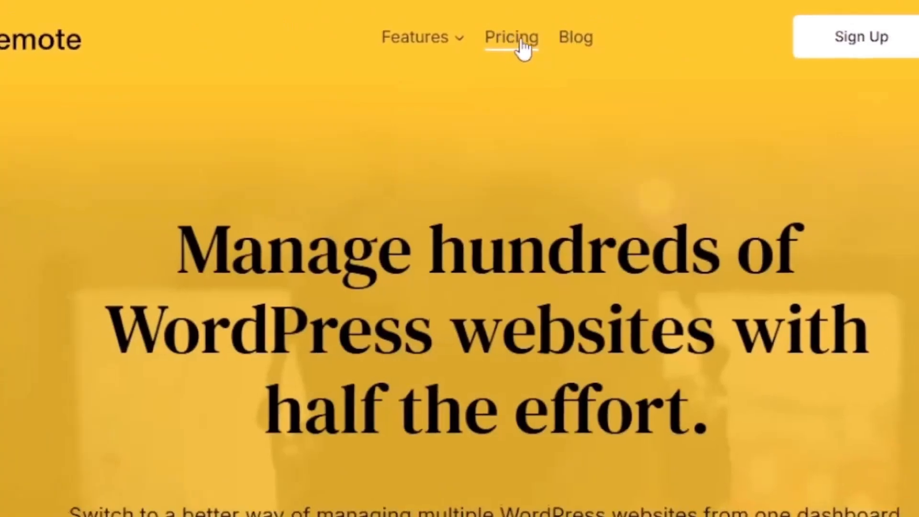
Step: Open the pricing page of the WP Remote website and examine the monthly 5-Sites Basic, Plus and Pro plans
{"action": "left_click", "coordinate": [511, 40]}
{"action": "scroll", "coordinate": [160, 192], "scroll_direction": "down", "scroll_amount": 2}
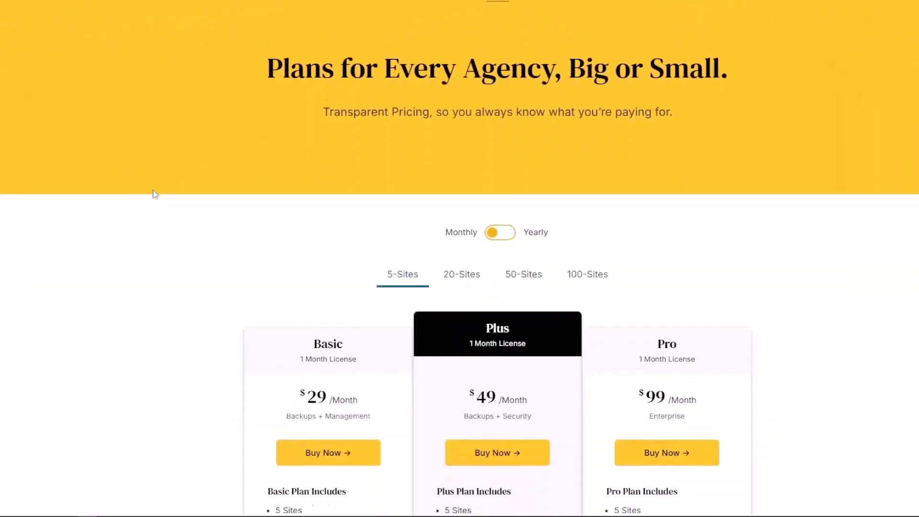
{"action": "scroll", "coordinate": [142, 192], "scroll_direction": "down", "scroll_amount": 2}
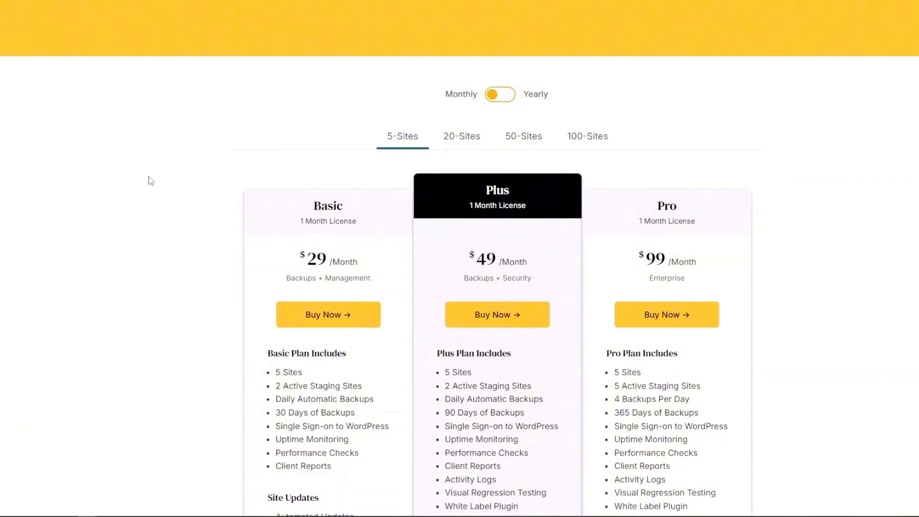
{"action": "scroll", "coordinate": [151, 180], "scroll_direction": "down", "scroll_amount": 1}
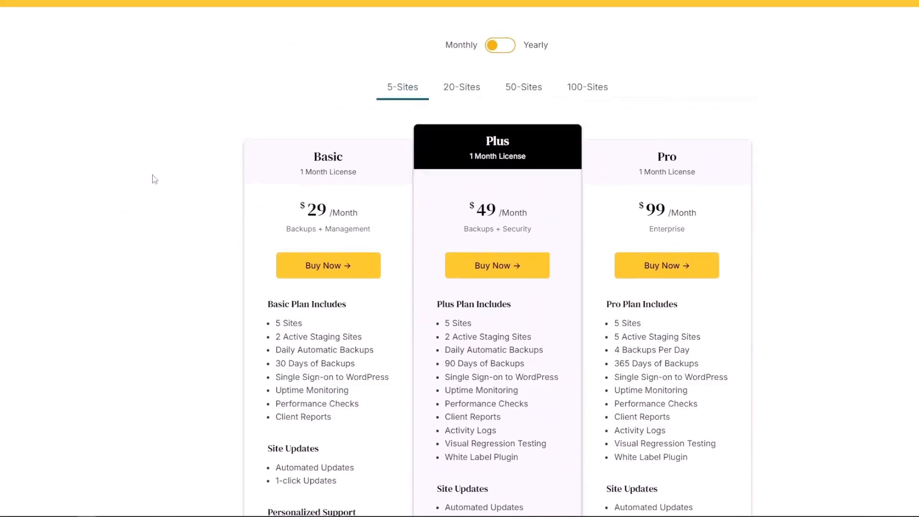
{"action": "scroll", "coordinate": [154, 179], "scroll_direction": "up", "scroll_amount": 5}
{"action": "scroll", "coordinate": [168, 178], "scroll_direction": "down", "scroll_amount": 2}
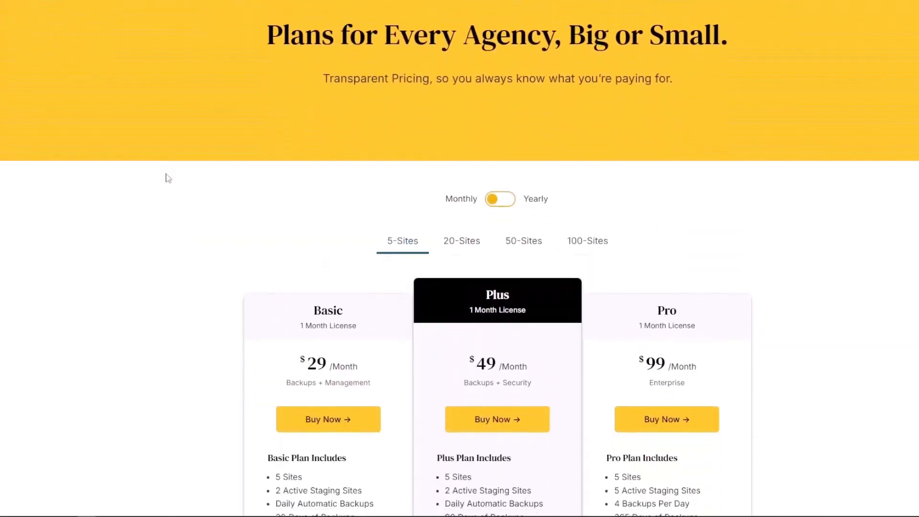
{"action": "scroll", "coordinate": [167, 177], "scroll_direction": "down", "scroll_amount": 1}
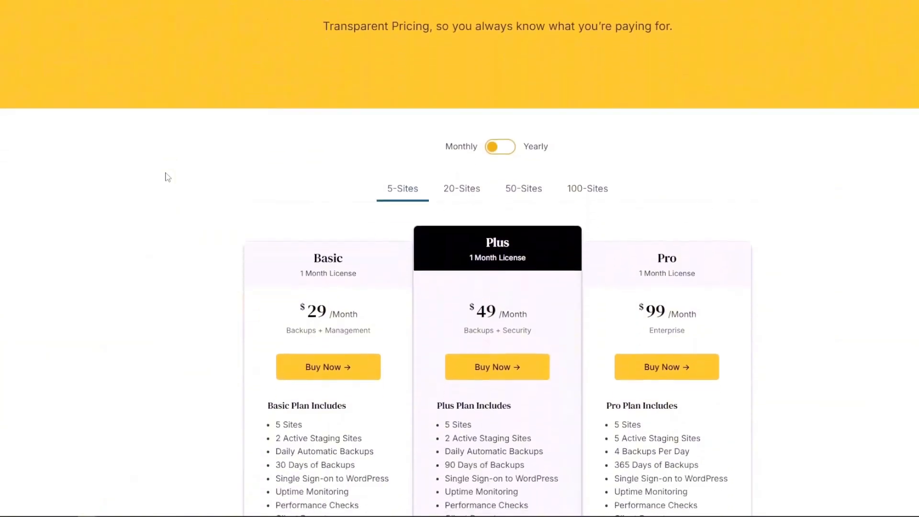
{"action": "scroll", "coordinate": [259, 182], "scroll_direction": "down", "scroll_amount": 1}
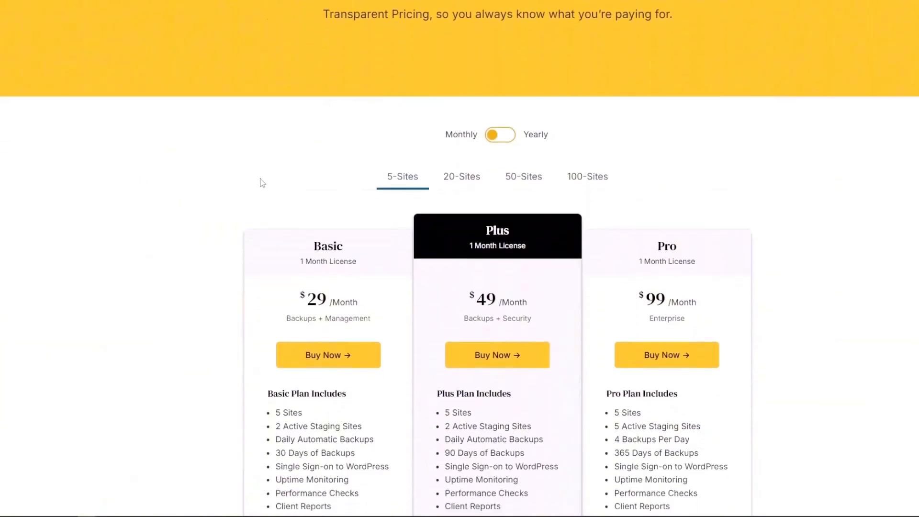
{"action": "scroll", "coordinate": [260, 181], "scroll_direction": "up", "scroll_amount": 1}
{"action": "scroll", "coordinate": [261, 182], "scroll_direction": "up", "scroll_amount": 1}
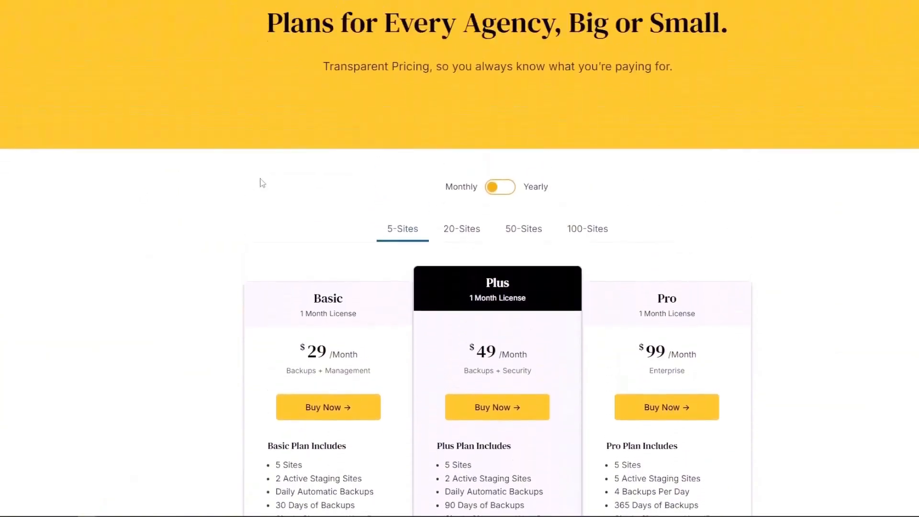
{"action": "scroll", "coordinate": [261, 181], "scroll_direction": "down", "scroll_amount": 2}
{"action": "scroll", "coordinate": [261, 182], "scroll_direction": "down", "scroll_amount": 1}
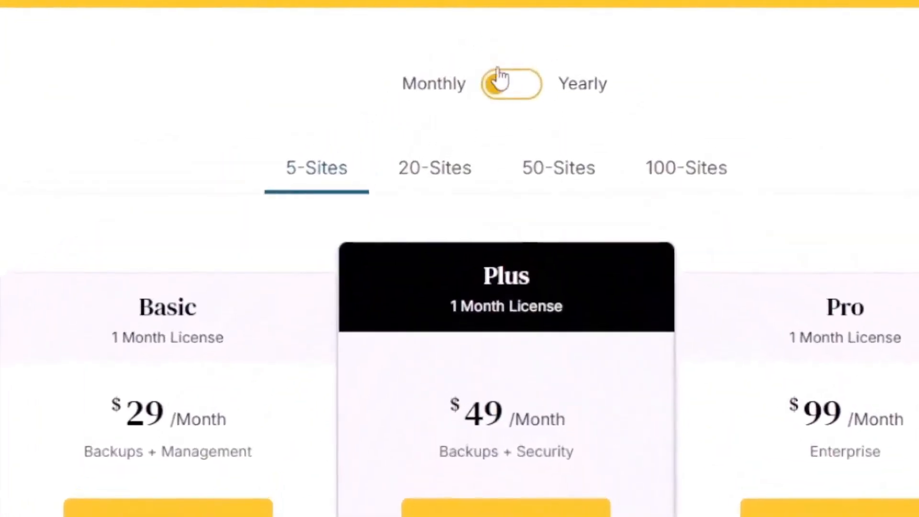
Step: Compare the yearly 5-Sites prices and the monthly 20-Sites prices, and go back to the monthly 5-Sites plans
{"action": "left_click", "coordinate": [534, 91]}
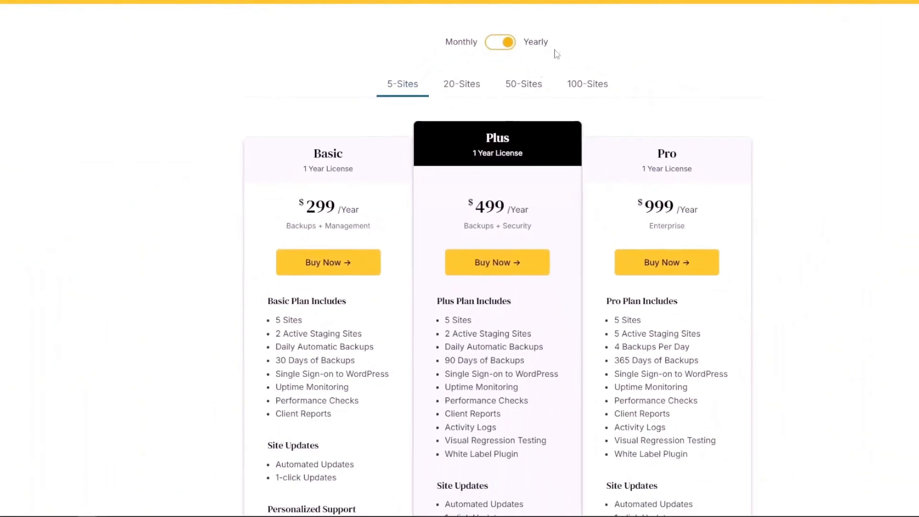
{"action": "left_click", "coordinate": [495, 45]}
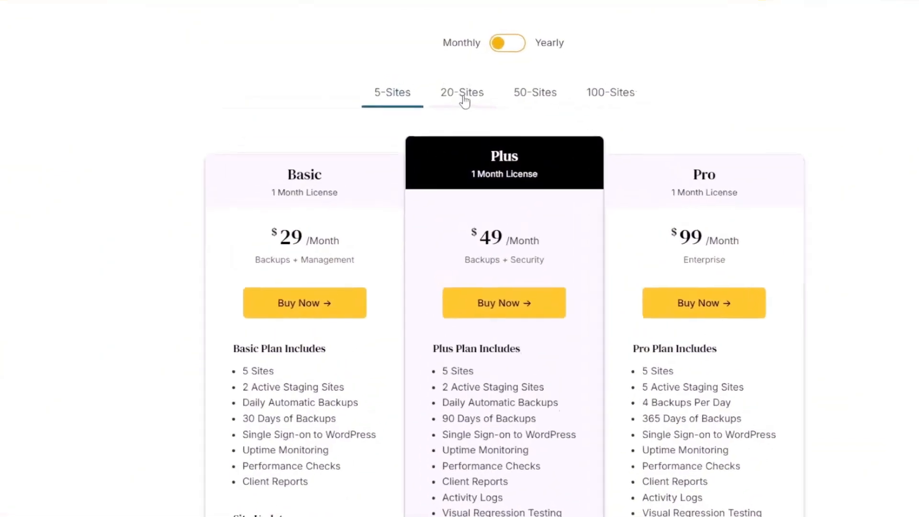
{"action": "left_click", "coordinate": [463, 98]}
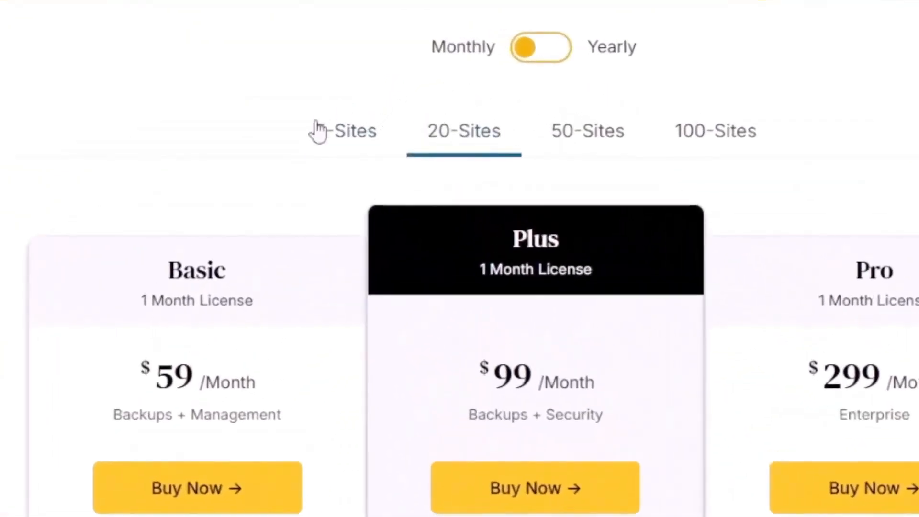
{"action": "left_click", "coordinate": [396, 97]}
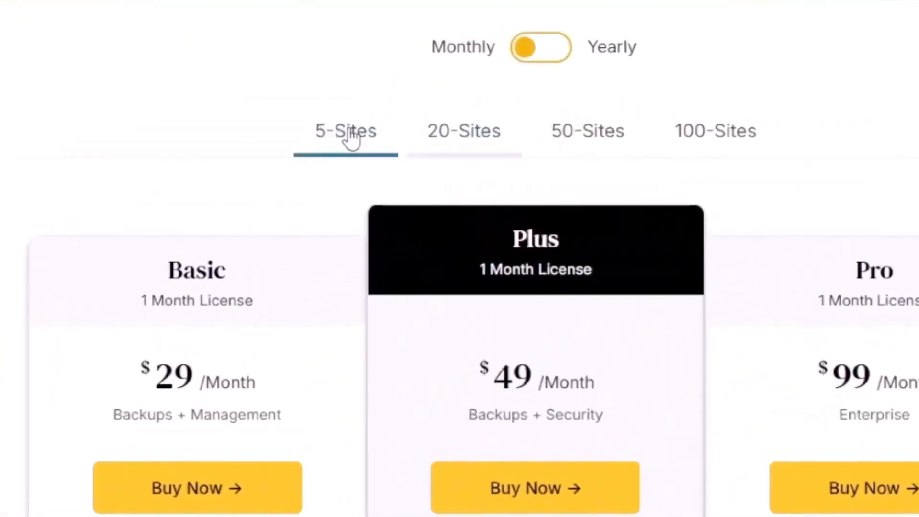
Step: Compare the monthly plan prices for 20, 50 and 100 sites, and return to the monthly 5-Sites plans
{"action": "left_click", "coordinate": [477, 142]}
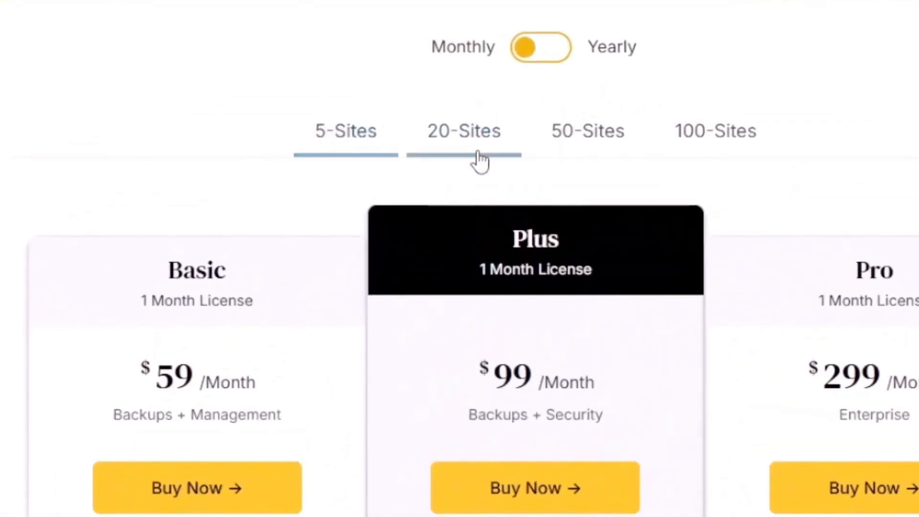
{"action": "left_click", "coordinate": [590, 150]}
{"action": "left_click", "coordinate": [709, 151]}
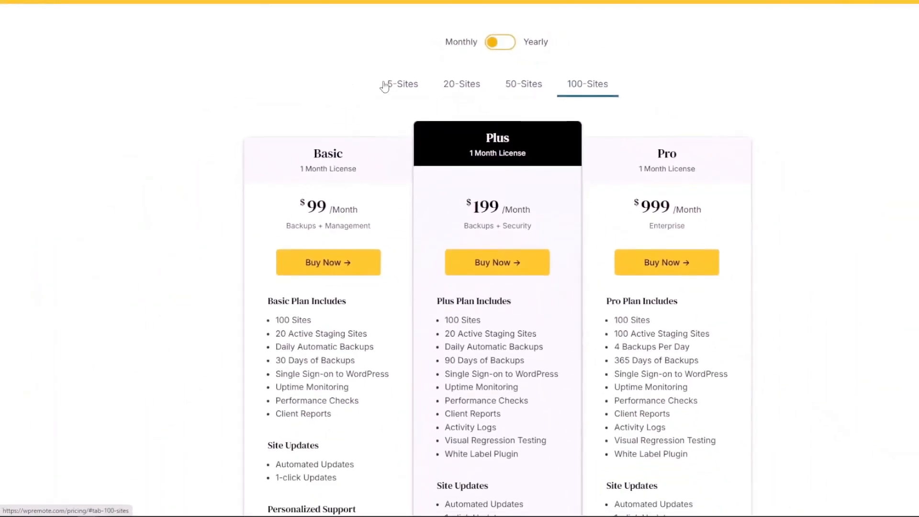
{"action": "left_click", "coordinate": [408, 86]}
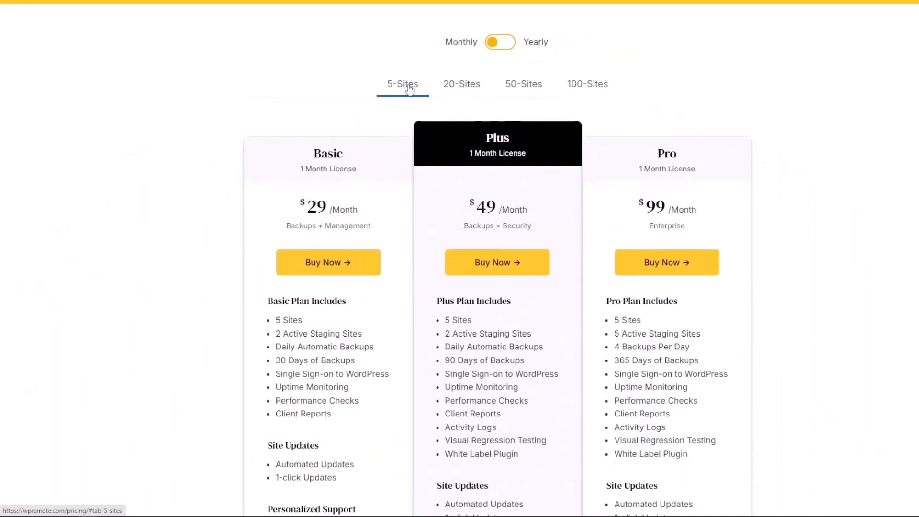
Step: Examine what the 5-Sites Basic plan includes, highlighting its active staging sites, daily automatic backups and 30 days of backups
{"action": "scroll", "coordinate": [378, 194], "scroll_direction": "down", "scroll_amount": 1}
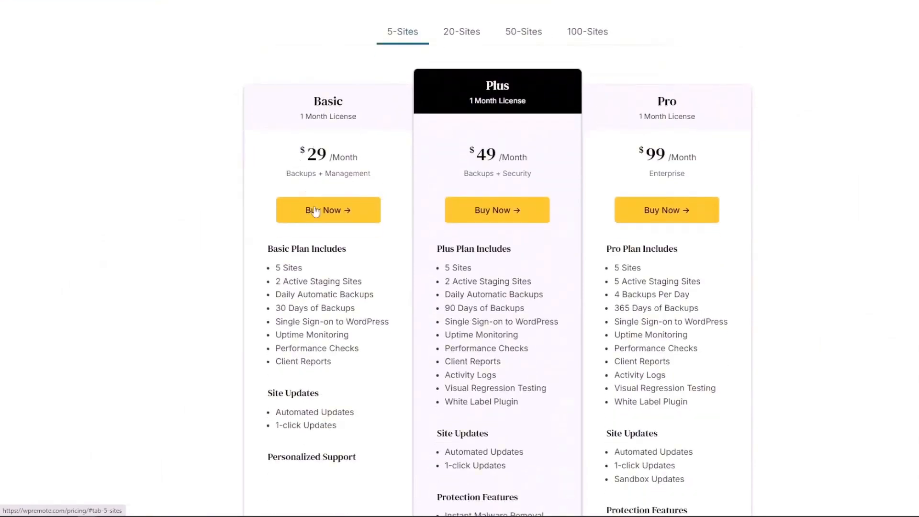
{"action": "scroll", "coordinate": [310, 251], "scroll_direction": "down", "scroll_amount": 1}
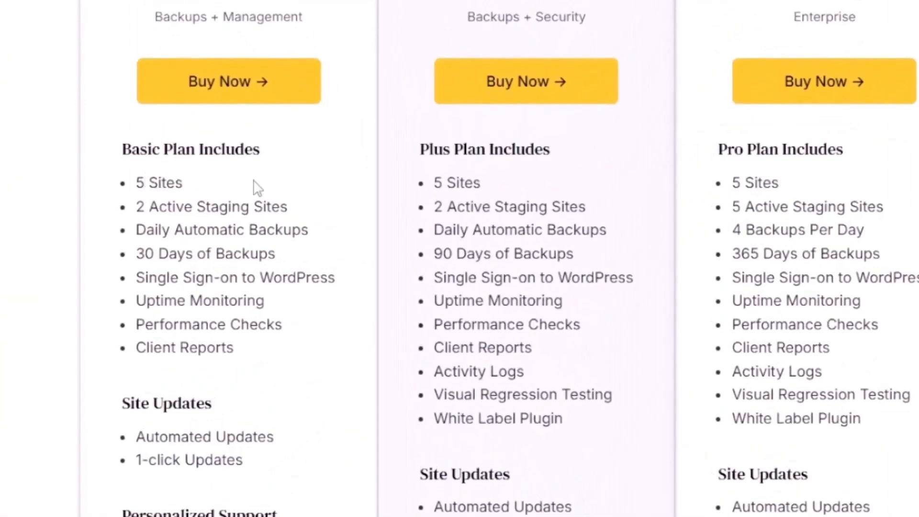
{"action": "left_click_drag", "start_coordinate": [143, 208], "coordinate": [242, 207]}
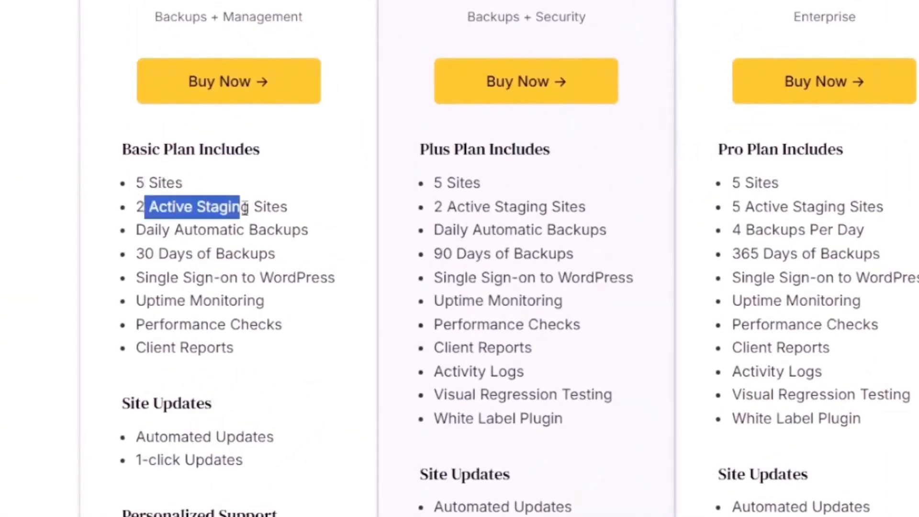
{"action": "left_click_drag", "start_coordinate": [146, 230], "coordinate": [228, 231]}
{"action": "left_click_drag", "start_coordinate": [145, 258], "coordinate": [185, 257]}
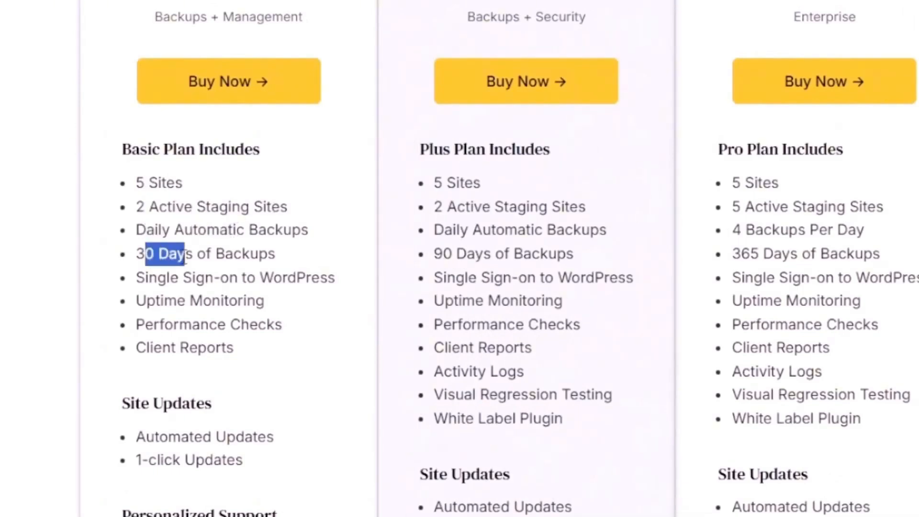
{"action": "scroll", "coordinate": [201, 268], "scroll_direction": "down", "scroll_amount": 2}
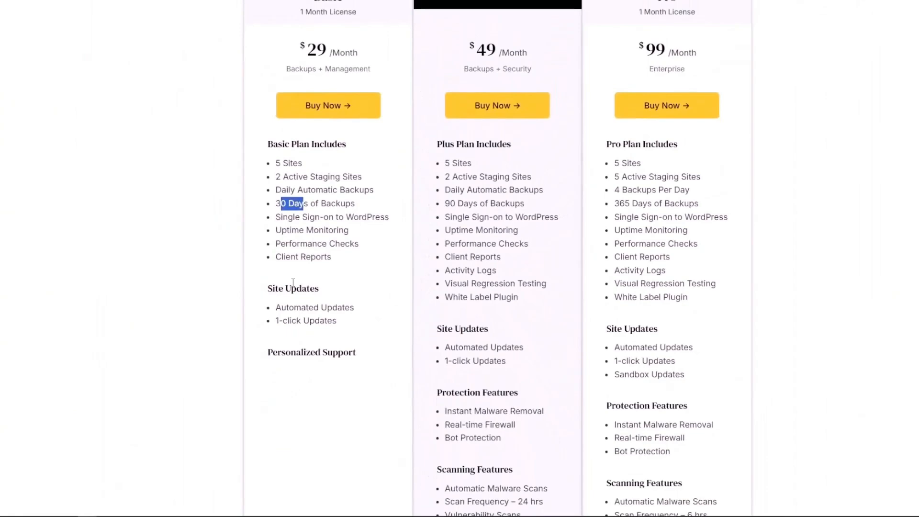
{"action": "scroll", "coordinate": [293, 282], "scroll_direction": "up", "scroll_amount": 2}
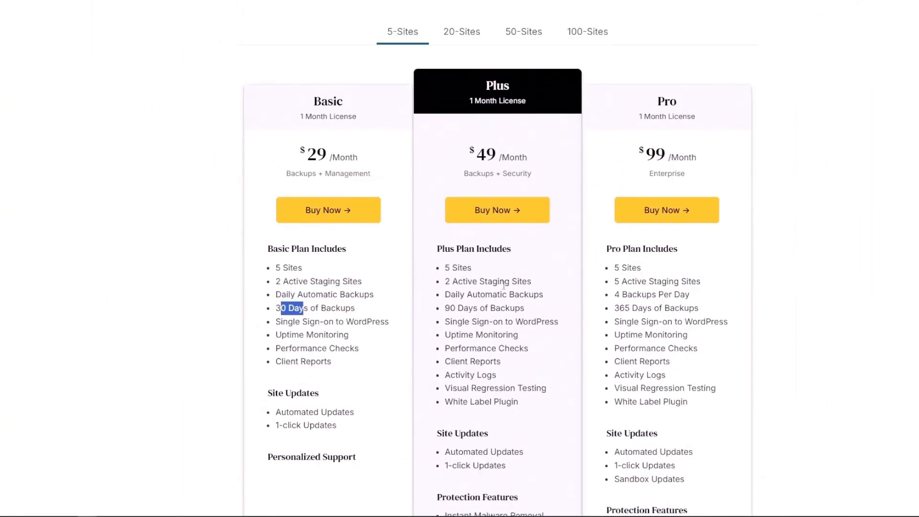
Step: Examine the extras of the 5-Sites Plus plan, highlighting activity logs, visual regression testing, white label plugin, protection and scanning features
{"action": "scroll", "coordinate": [502, 288], "scroll_direction": "down", "scroll_amount": 1}
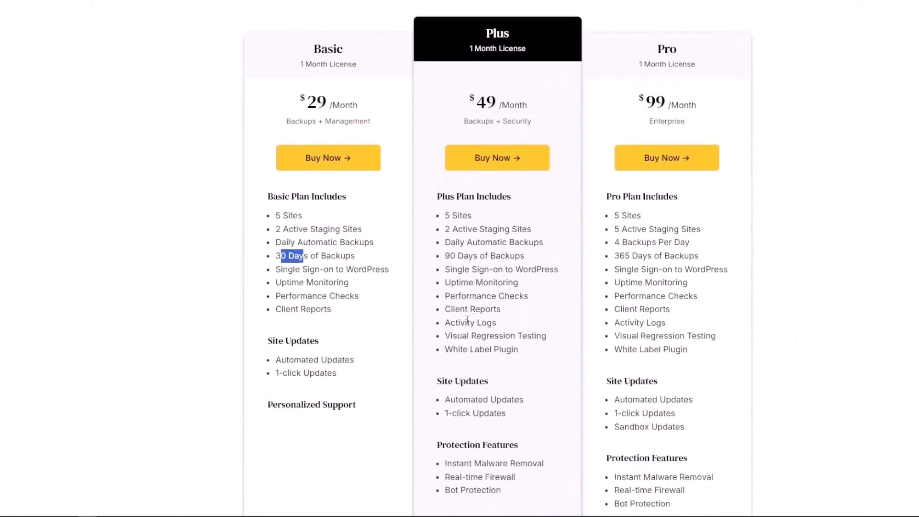
{"action": "left_click_drag", "start_coordinate": [450, 321], "coordinate": [490, 321]}
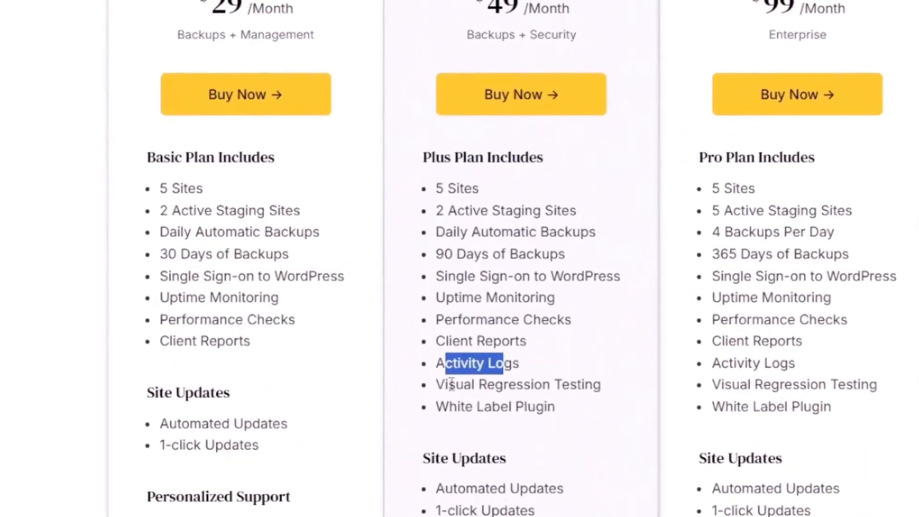
{"action": "left_click_drag", "start_coordinate": [450, 385], "coordinate": [523, 384]}
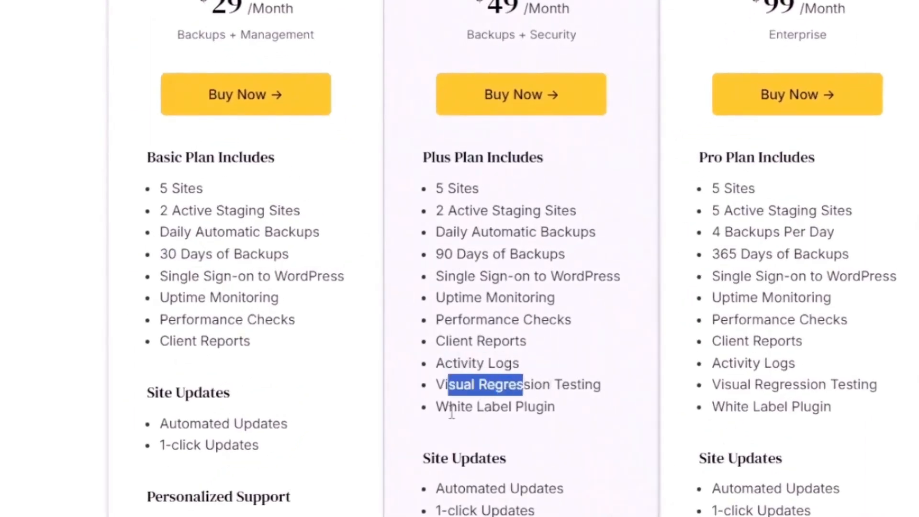
{"action": "left_click_drag", "start_coordinate": [451, 406], "coordinate": [538, 407]}
{"action": "left_click", "coordinate": [531, 406]}
{"action": "scroll", "coordinate": [573, 308], "scroll_direction": "down", "scroll_amount": 5}
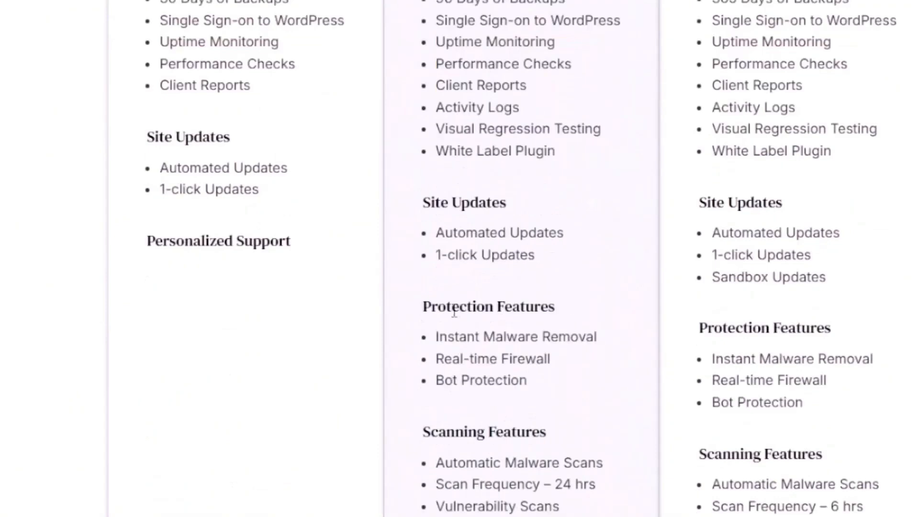
{"action": "left_click_drag", "start_coordinate": [446, 306], "coordinate": [492, 307]}
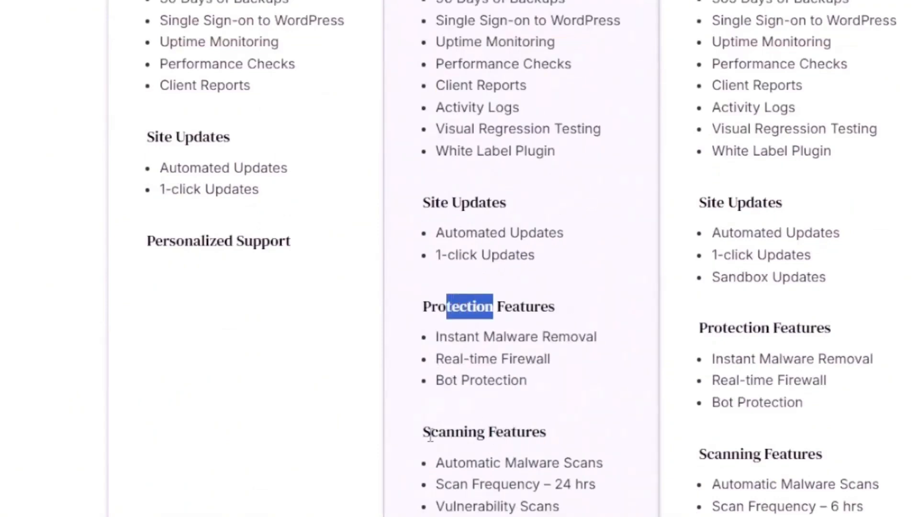
{"action": "left_click_drag", "start_coordinate": [429, 434], "coordinate": [533, 329]}
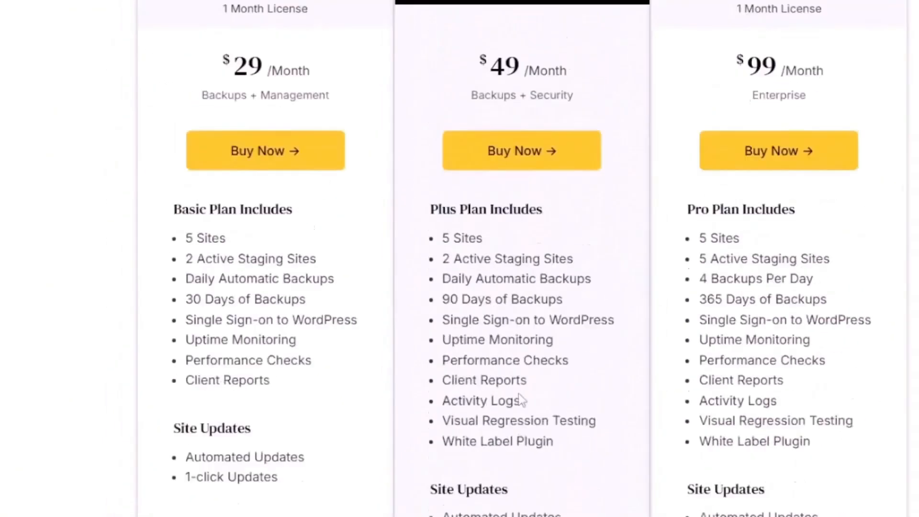
Step: Examine the extras of the 5-Sites Pro plan, highlighting sandbox updates and priority support, and return to the plan prices
{"action": "scroll", "coordinate": [803, 217], "scroll_direction": "down", "scroll_amount": 3}
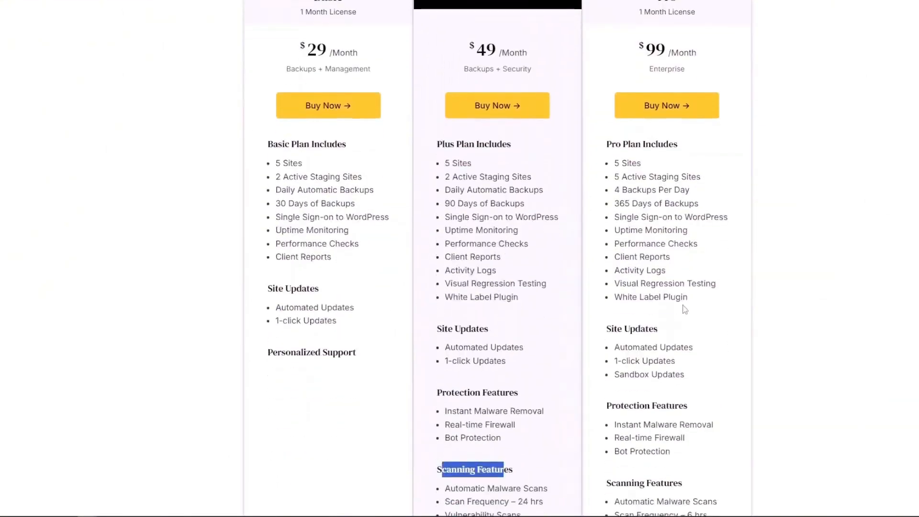
{"action": "scroll", "coordinate": [684, 309], "scroll_direction": "down", "scroll_amount": 3}
{"action": "left_click_drag", "start_coordinate": [624, 267], "coordinate": [679, 269]}
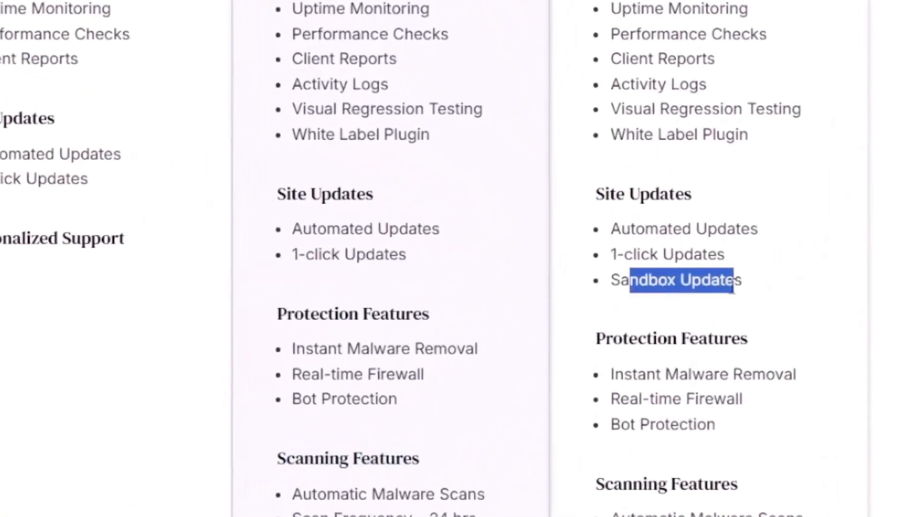
{"action": "left_click_drag", "start_coordinate": [642, 402], "coordinate": [704, 404]}
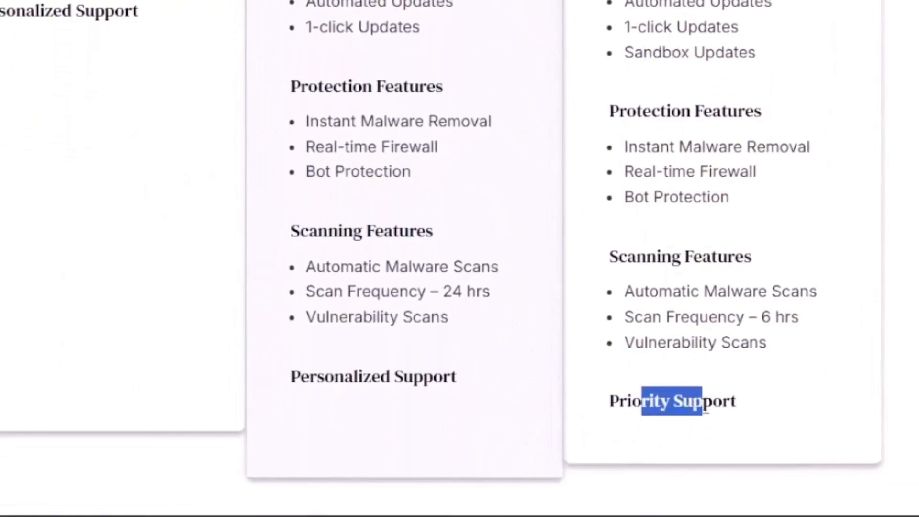
{"action": "scroll", "coordinate": [706, 410], "scroll_direction": "up", "scroll_amount": 10}
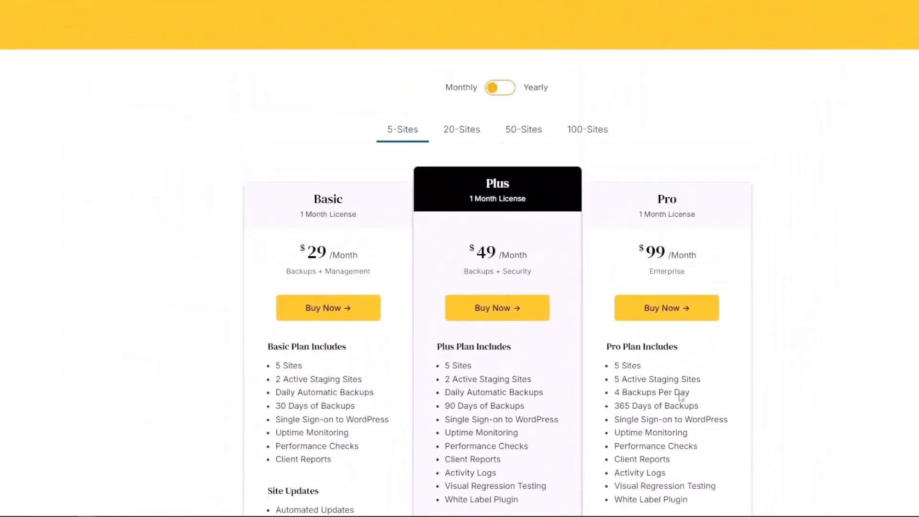
{"action": "scroll", "coordinate": [680, 396], "scroll_direction": "down", "scroll_amount": 1}
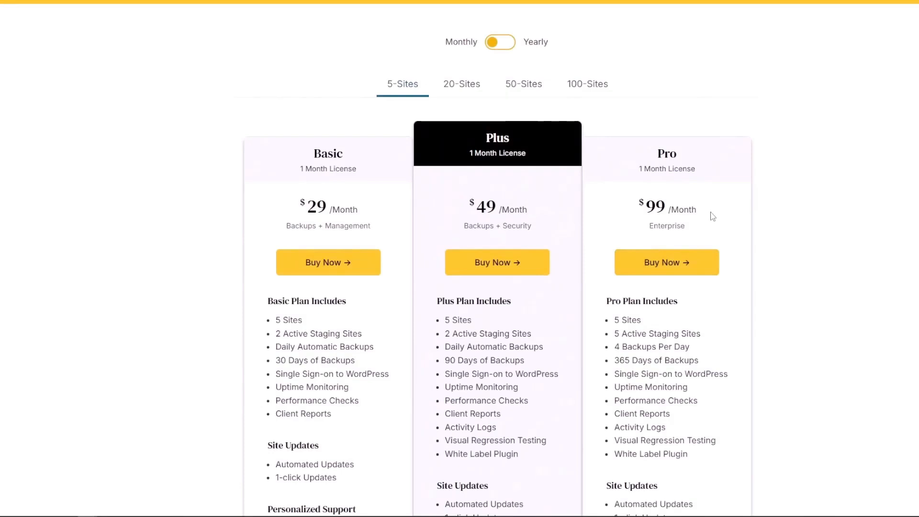
Step: Check the monthly 20-Sites plans once more, and go back over the monthly 5-Sites Basic, Plus and Pro plans
{"action": "left_click", "coordinate": [478, 88]}
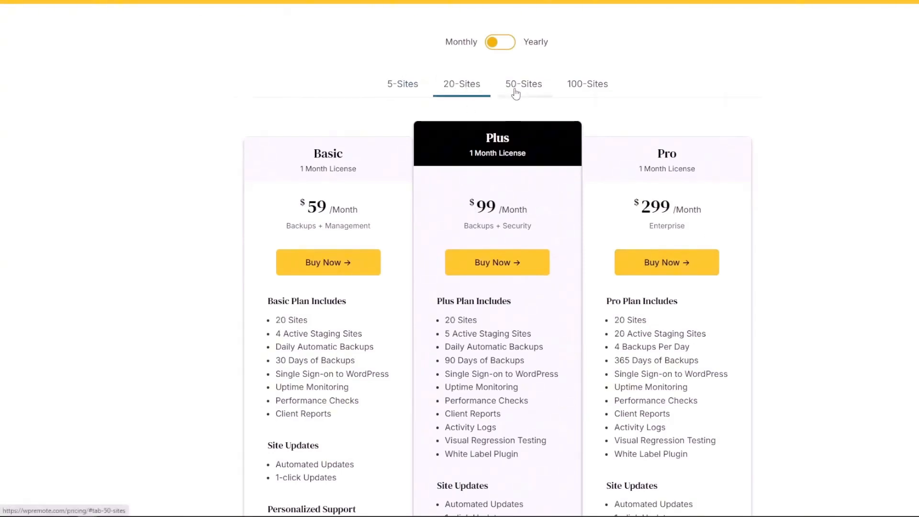
{"action": "left_click", "coordinate": [404, 86]}
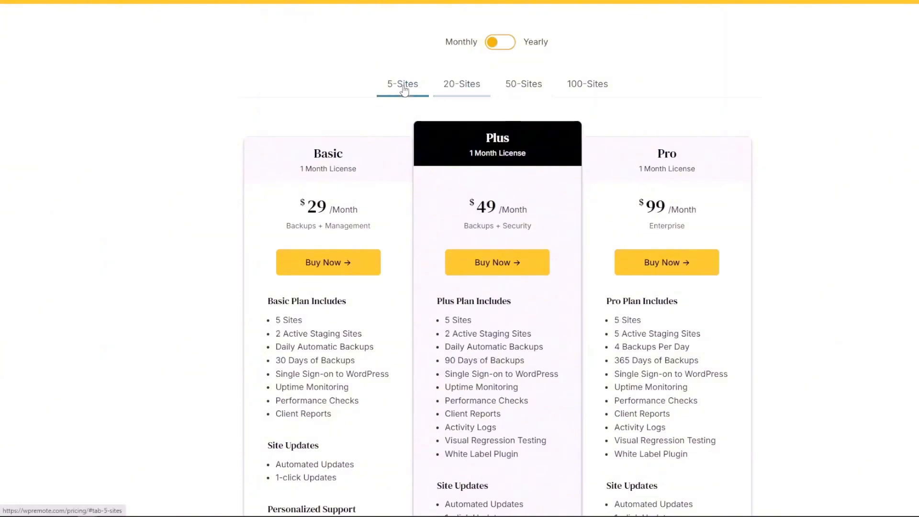
{"action": "scroll", "coordinate": [650, 163], "scroll_direction": "up", "scroll_amount": 1}
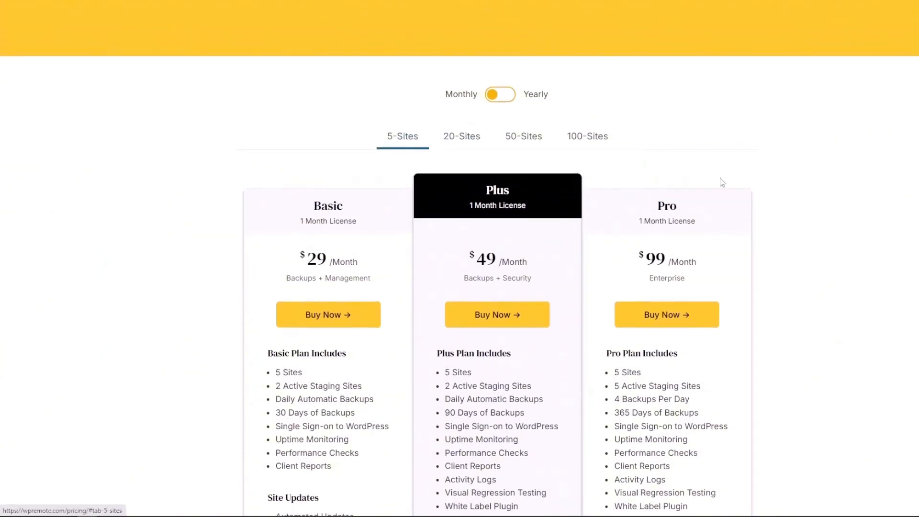
{"action": "scroll", "coordinate": [722, 182], "scroll_direction": "down", "scroll_amount": 1}
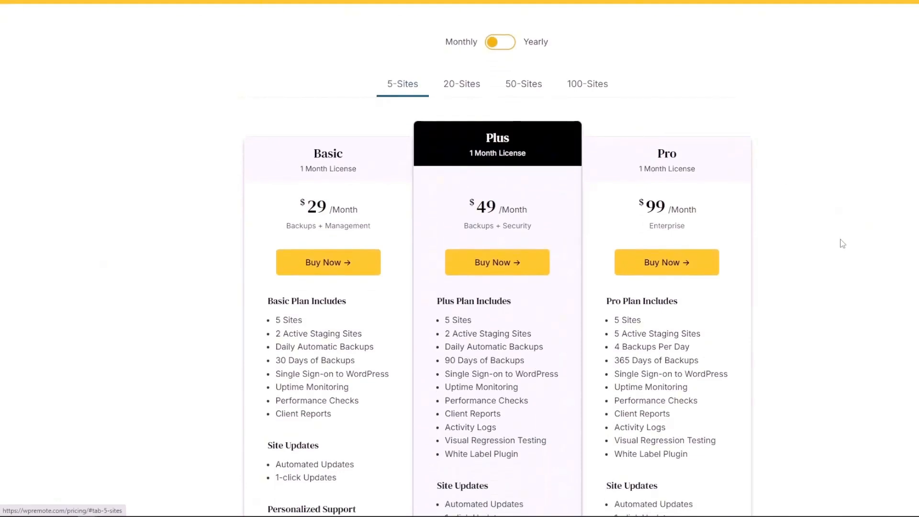
{"action": "scroll", "coordinate": [785, 252], "scroll_direction": "down", "scroll_amount": 1}
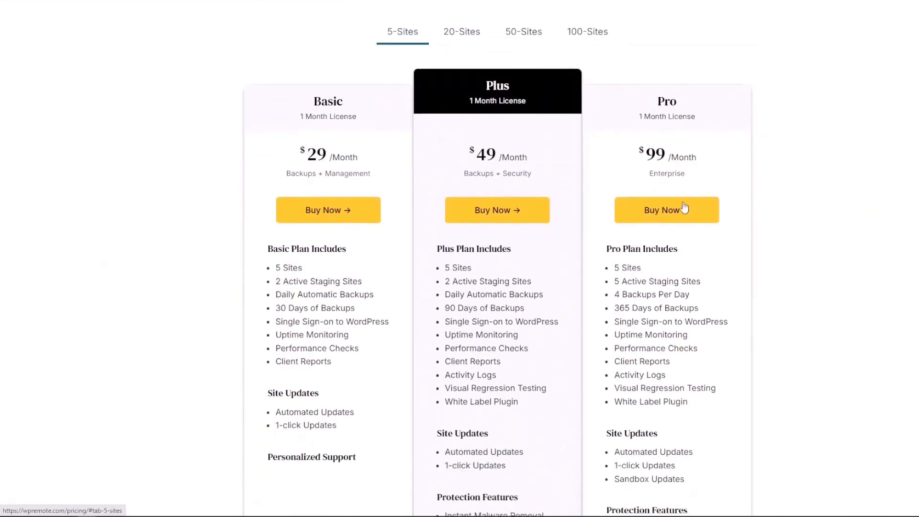